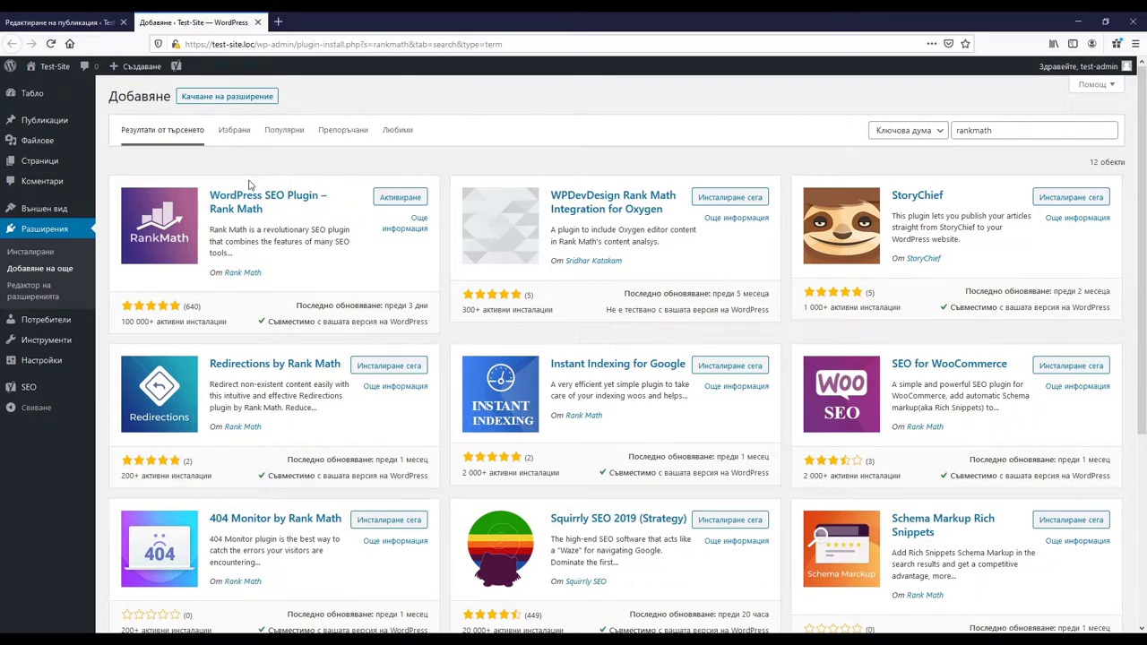
Step: Activate the WordPress SEO Plugin – Rank Math from the plugin search results
click(391, 199)
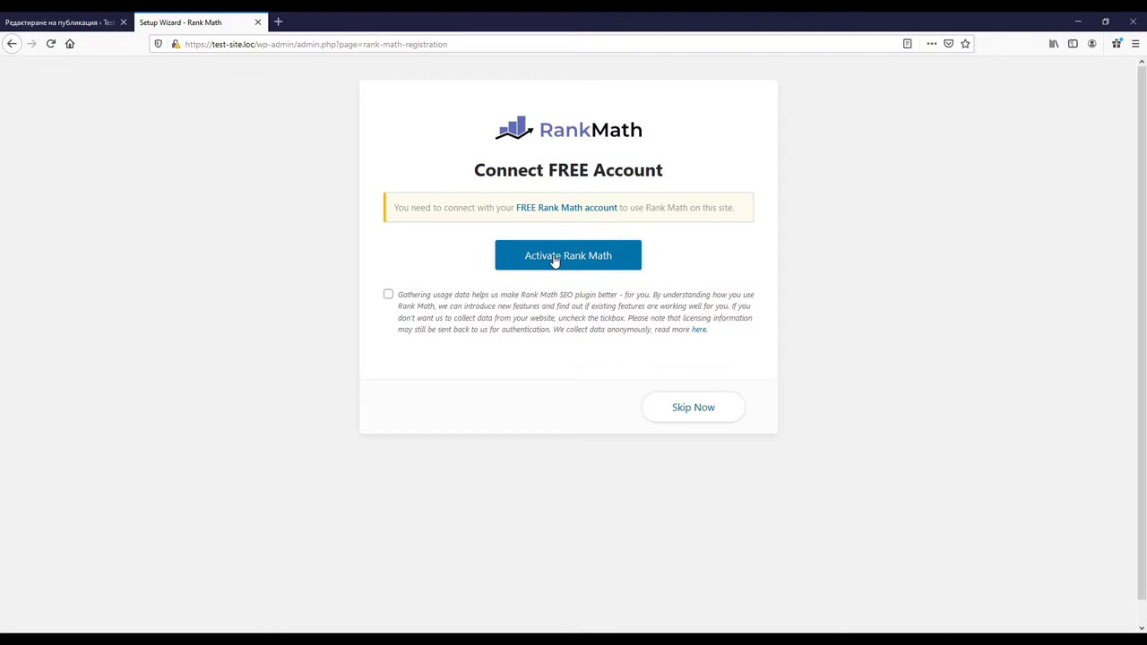
Step: Review the content and Yoast SEO data of the post "Здравей, свят!", and close its browser tab
click(77, 18)
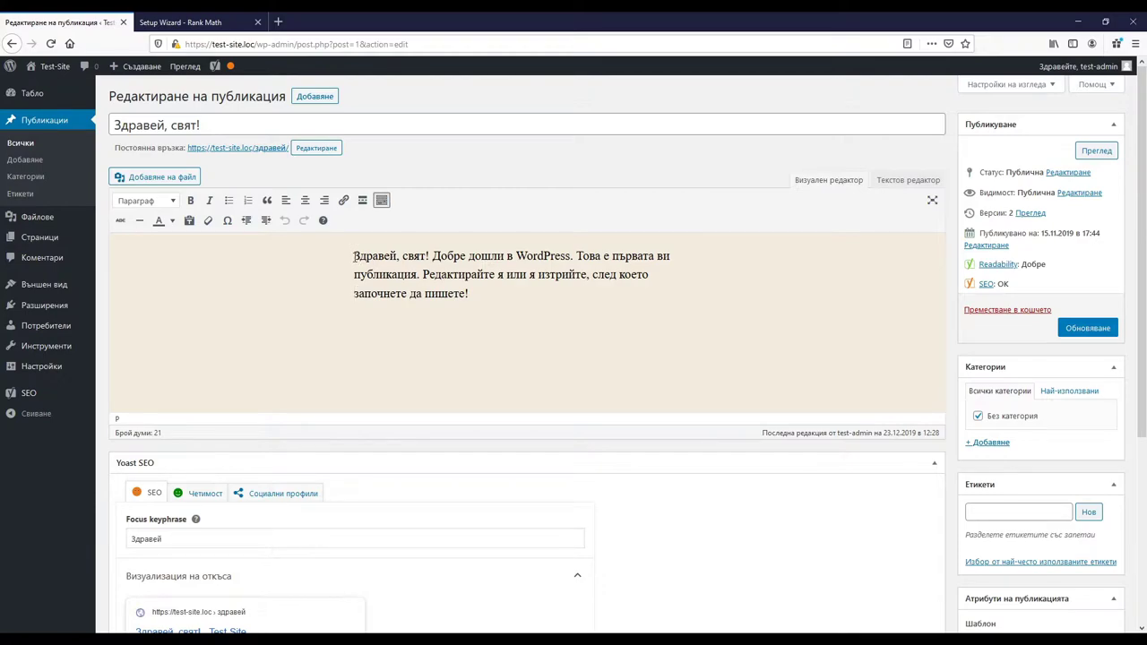
drag(354, 256, 431, 257)
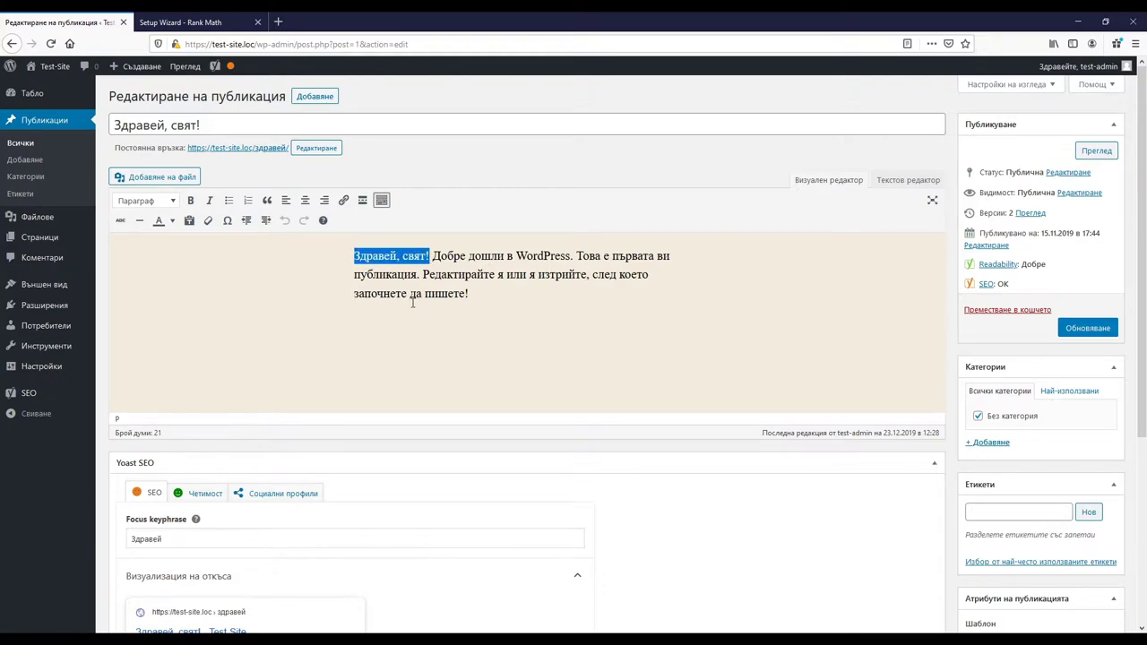
scroll(335, 494, down, 5)
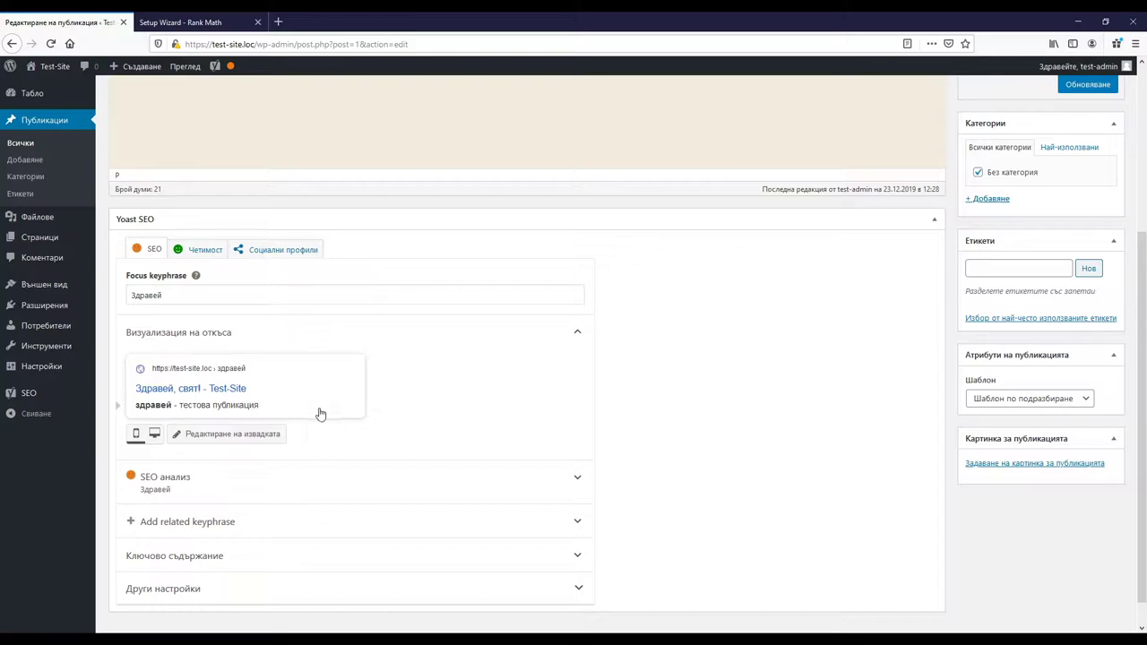
scroll(440, 436, up, 3)
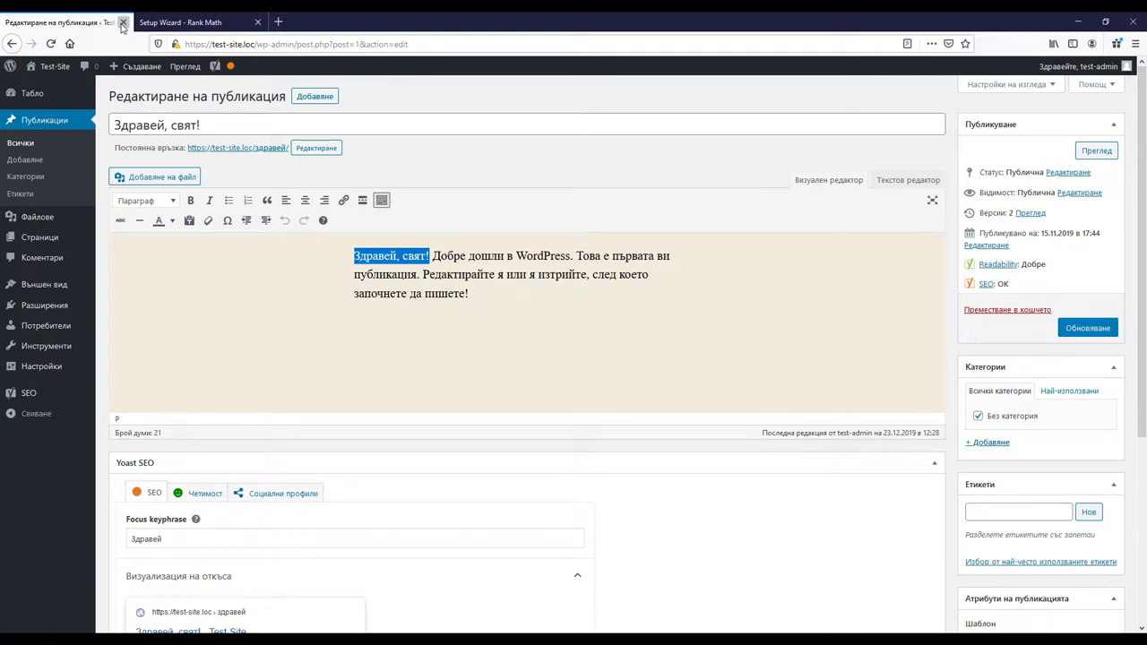
click(123, 22)
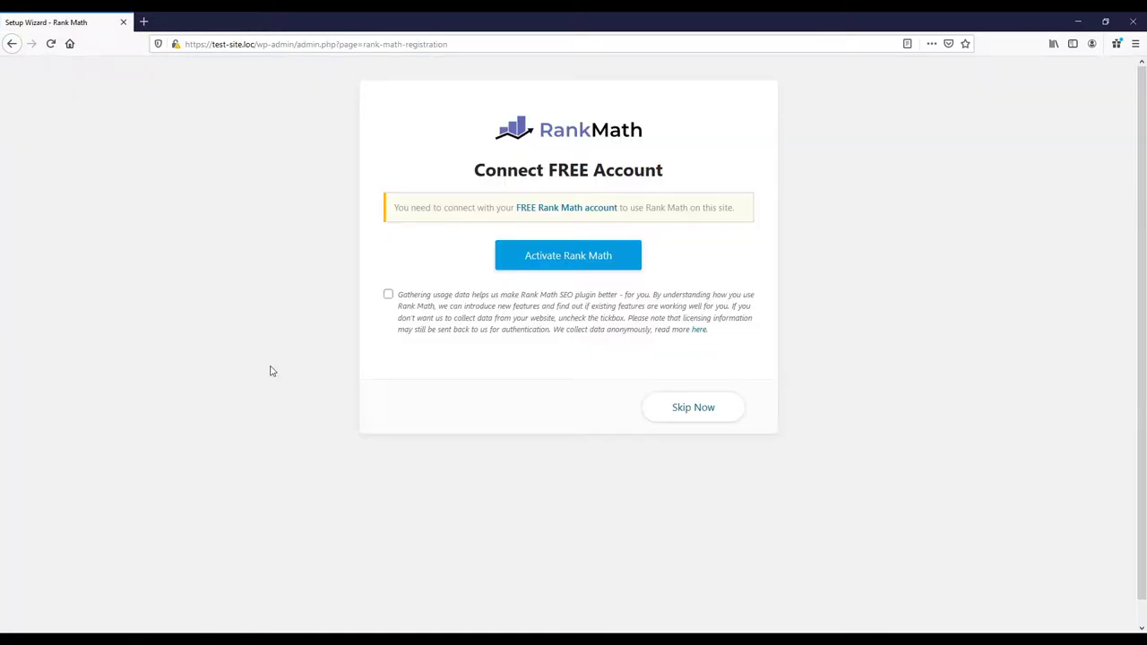
Step: Activate Rank Math for test-site.loc through the free account connection and check the site's compatibility details
click(566, 260)
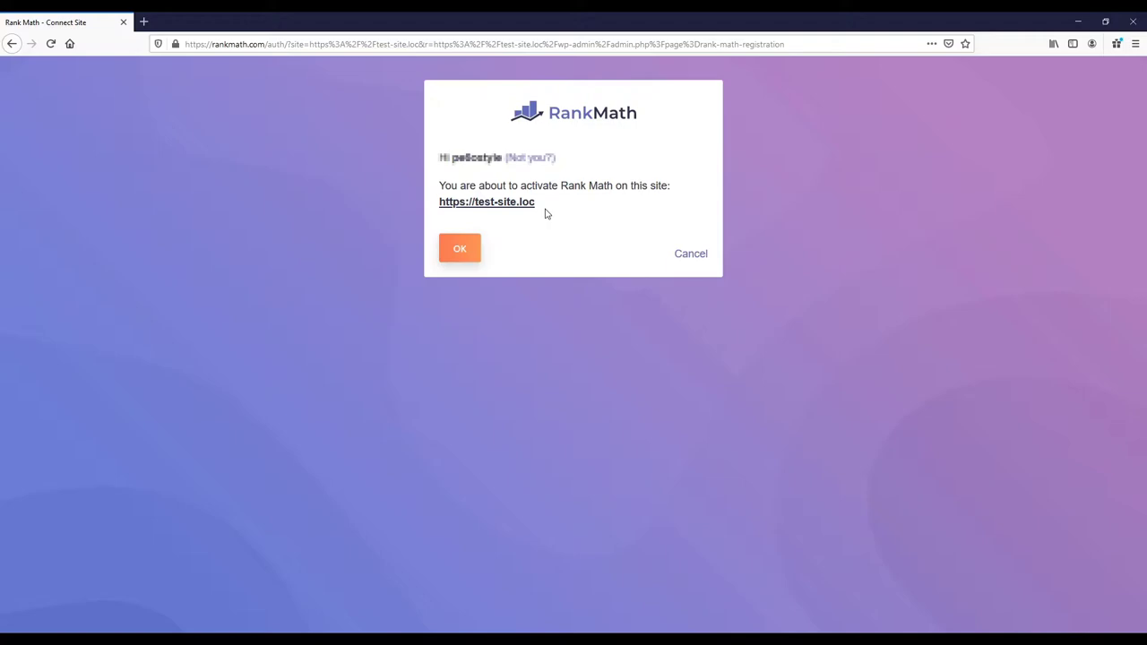
click(457, 253)
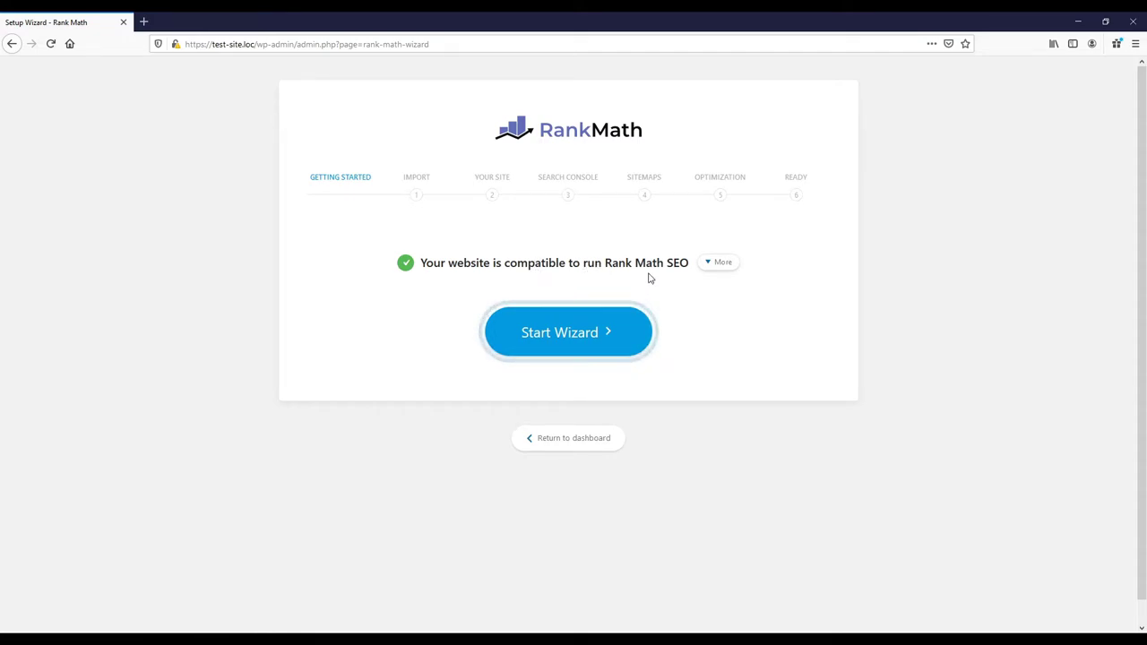
click(710, 266)
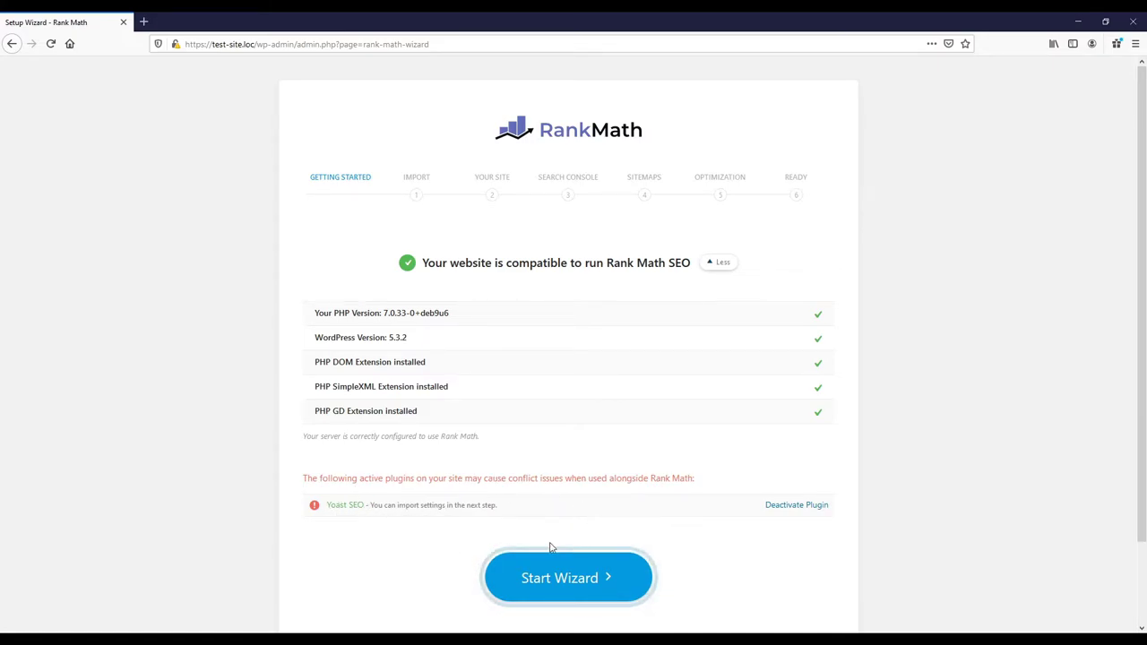
click(712, 269)
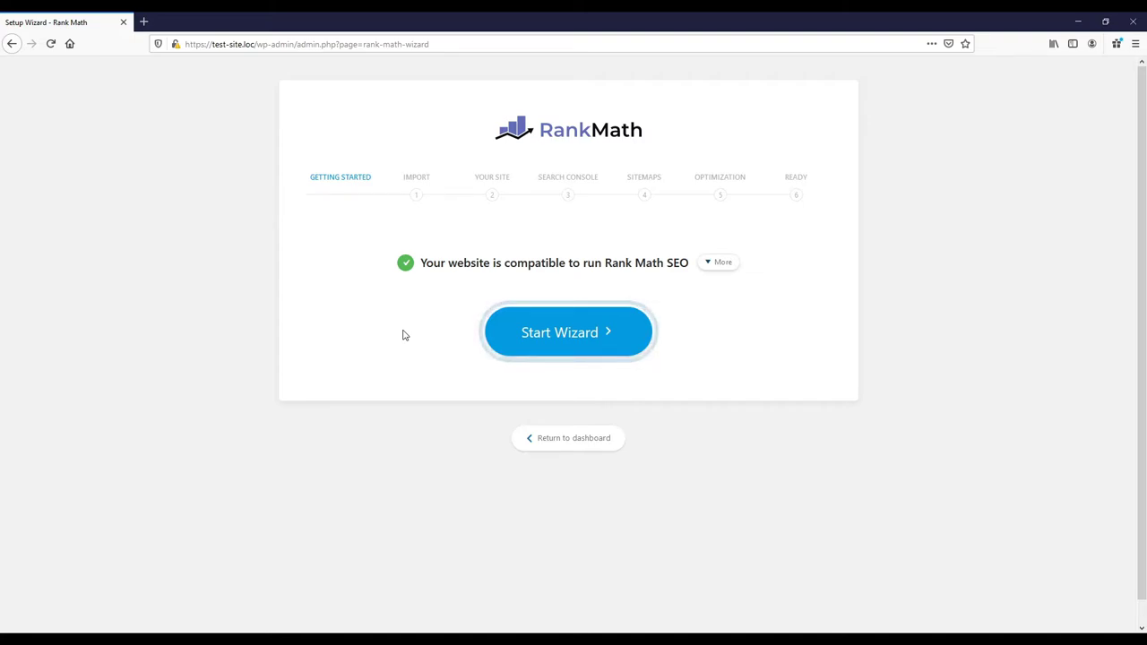
Step: Start the setup wizard and import the SEO settings from Yoast SEO
click(576, 341)
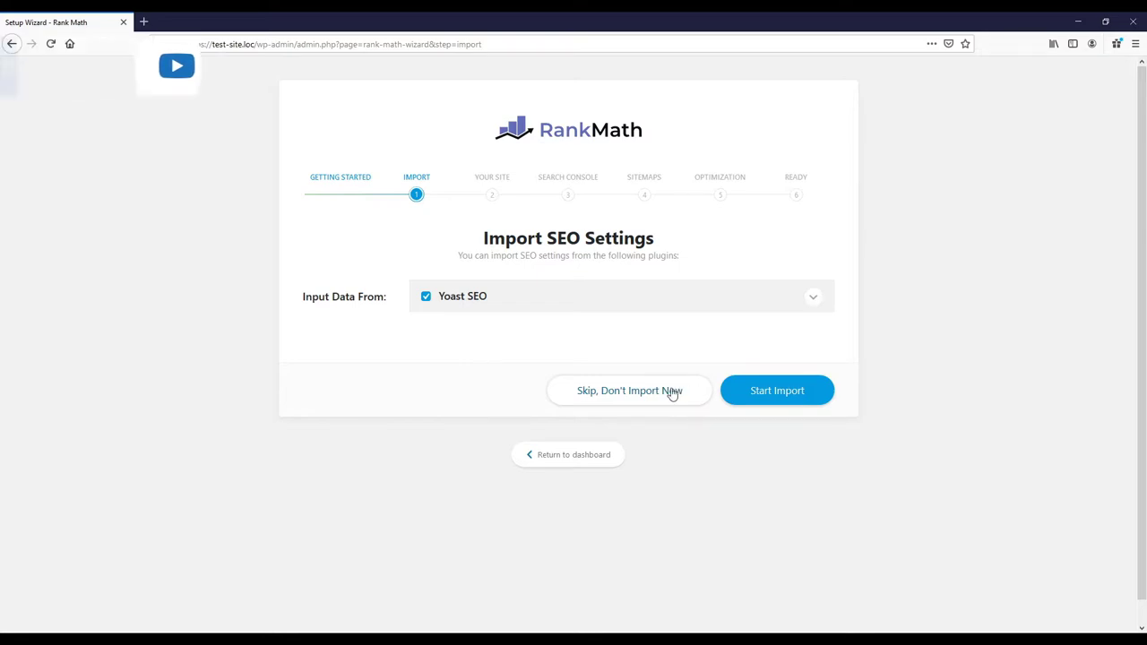
click(766, 394)
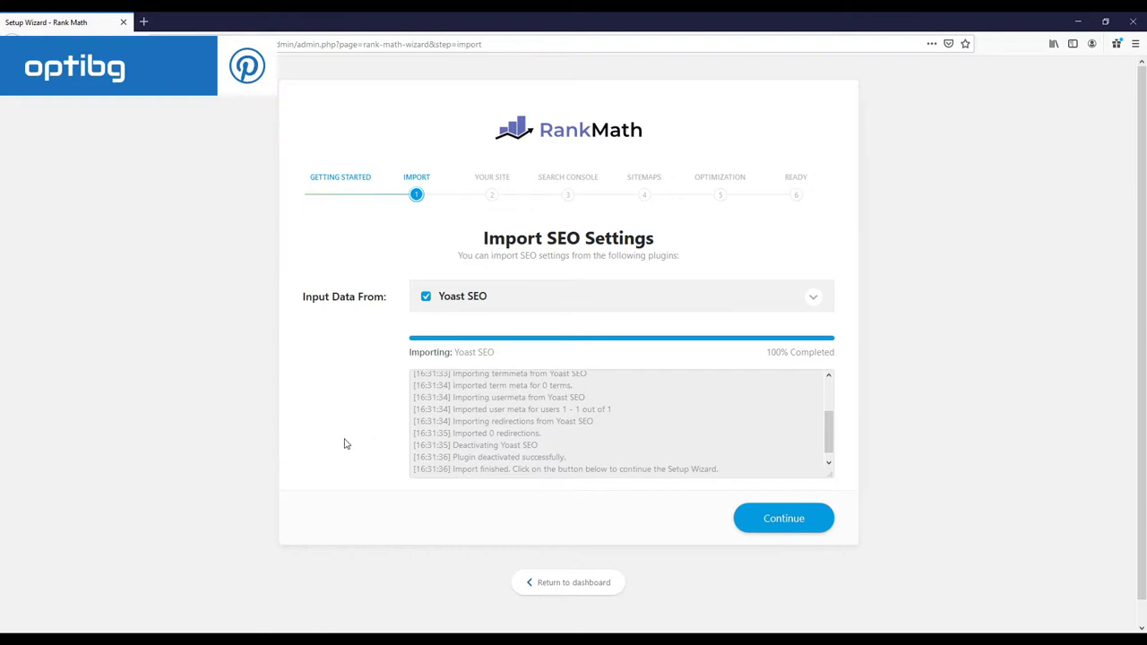
click(766, 518)
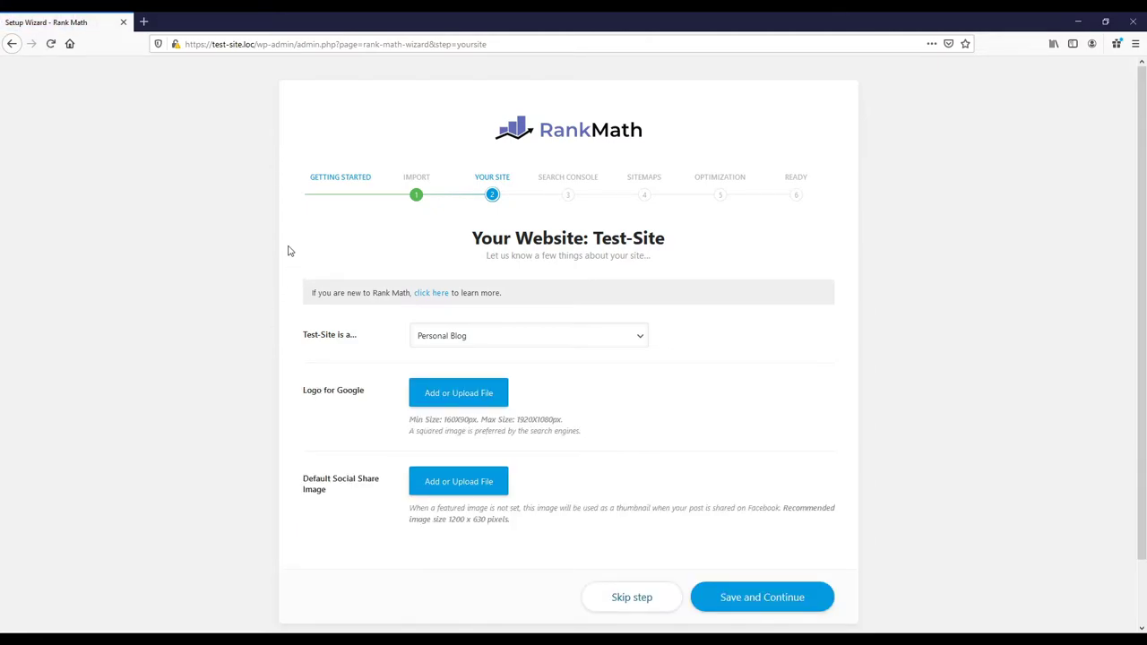
Step: Save the site type as Personal Blog and continue past Google Search Console without authorizing it
click(617, 332)
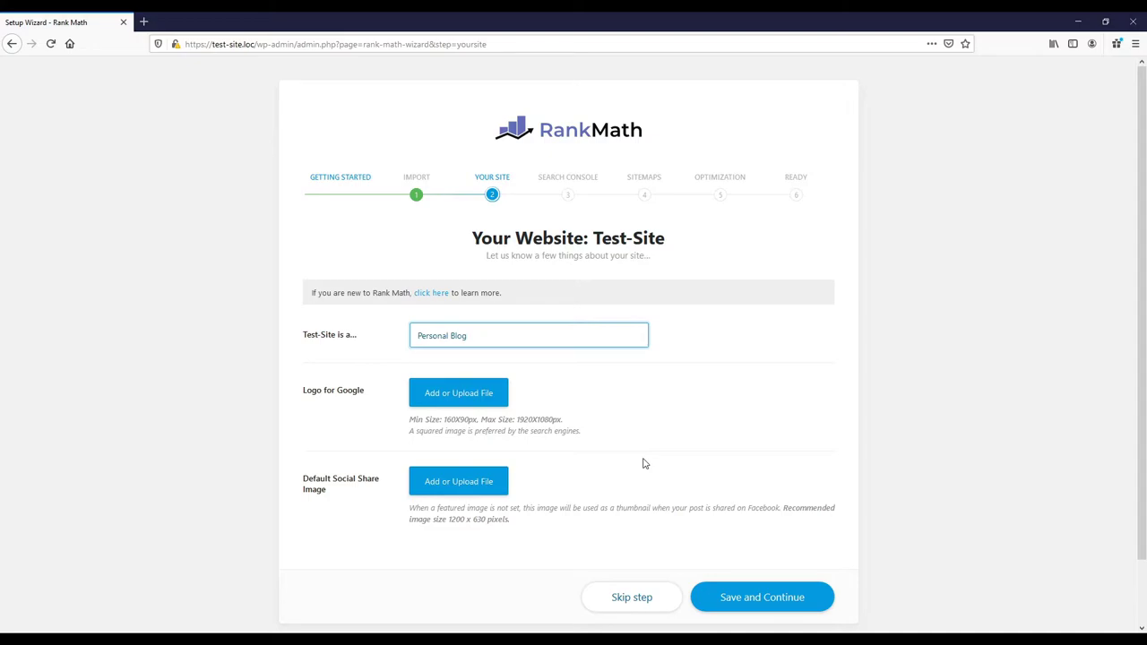
click(748, 599)
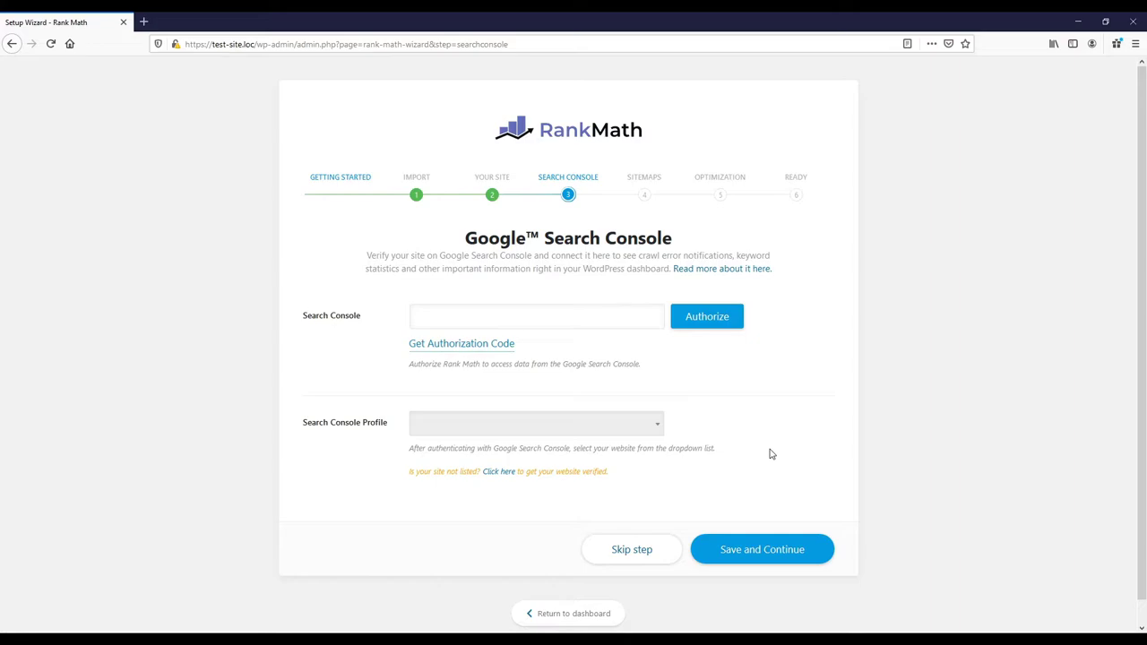
click(753, 557)
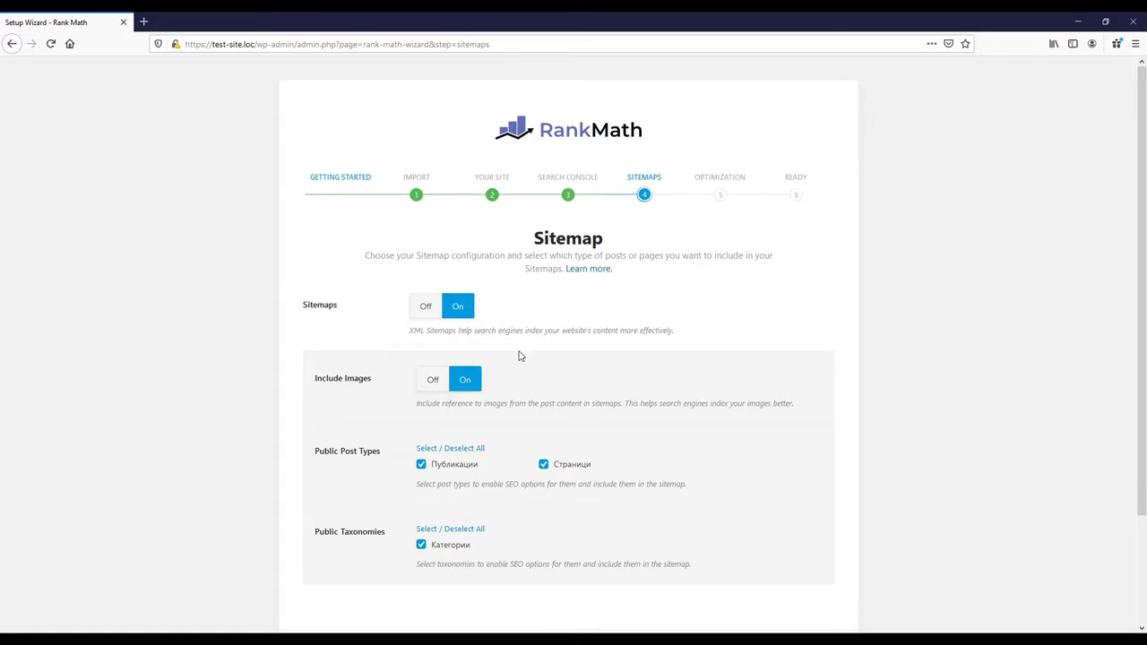
Step: Save the sitemap configuration with sitemaps and images on, including Публикации, Страници and Категории
scroll(701, 397, down, 1)
scroll(701, 398, down, 1)
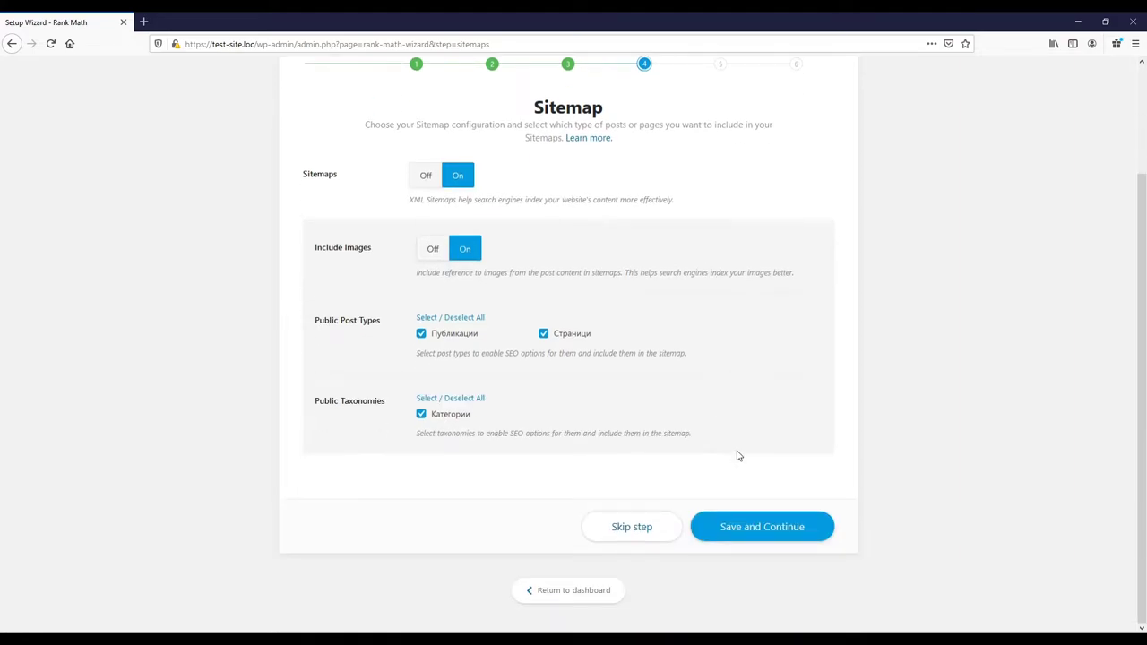
click(752, 526)
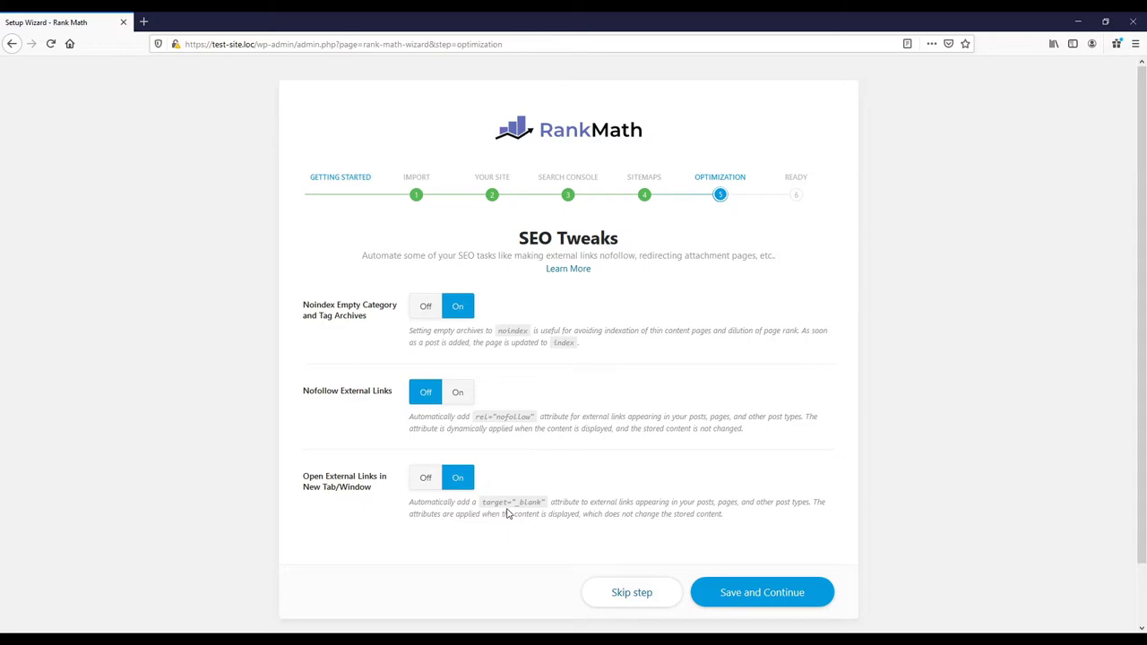
Step: Turn on Nofollow External Links and save the SEO tweaks
click(461, 396)
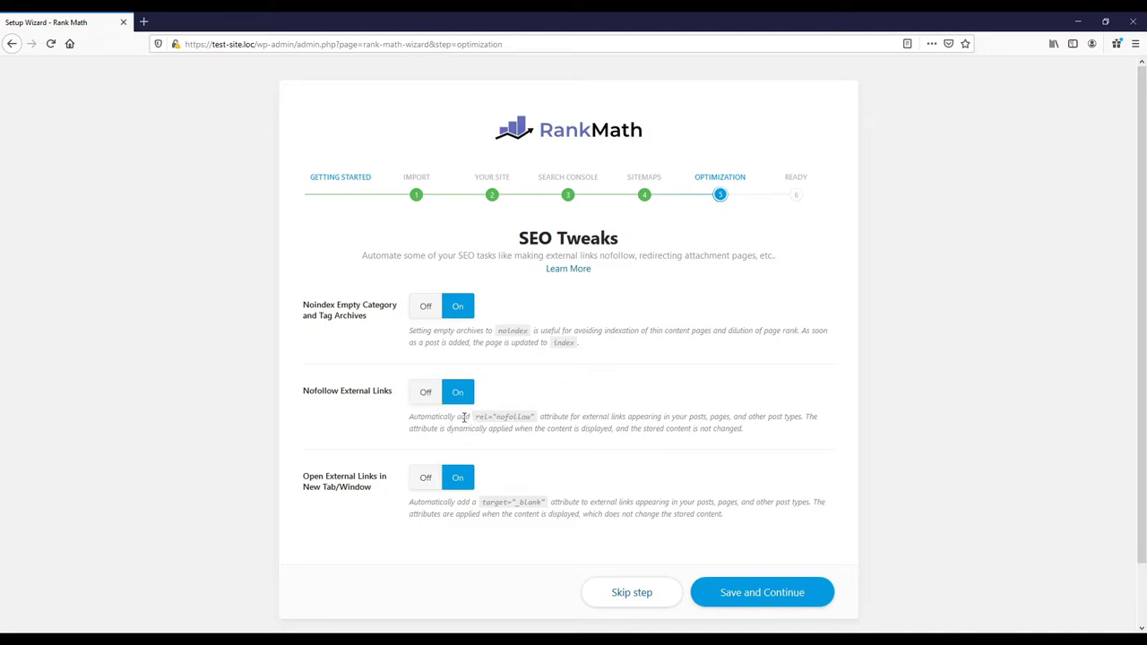
click(759, 596)
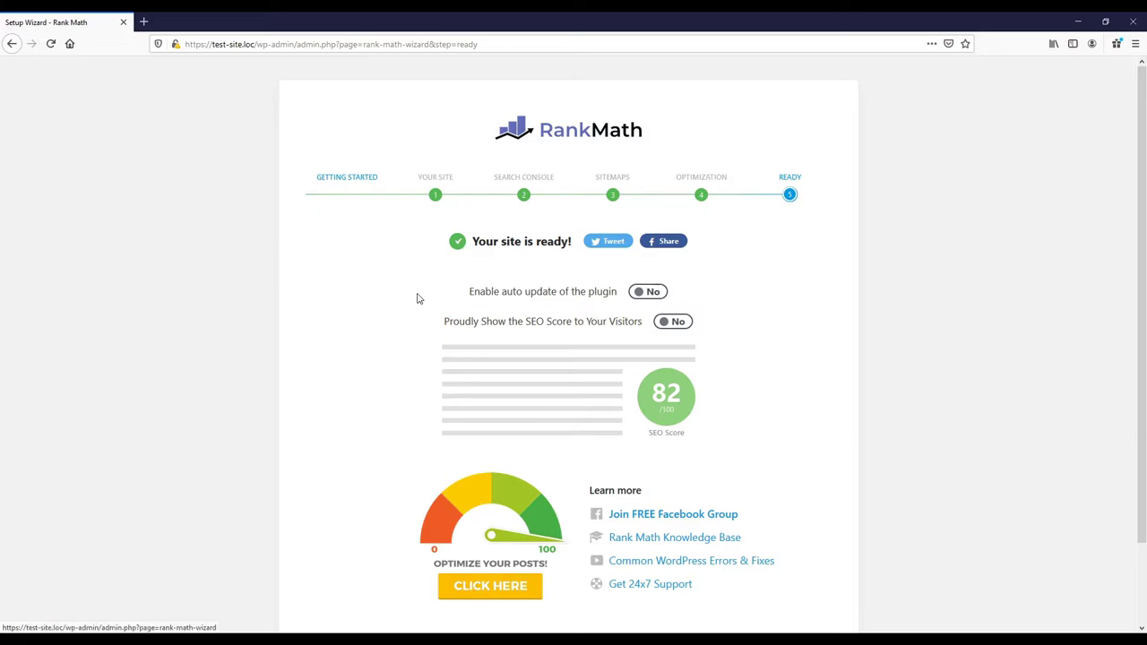
Step: Proceed to the advanced setup options and save 404 Monitor and Redirections as off
scroll(417, 298, down, 2)
scroll(417, 298, up, 2)
scroll(418, 299, down, 2)
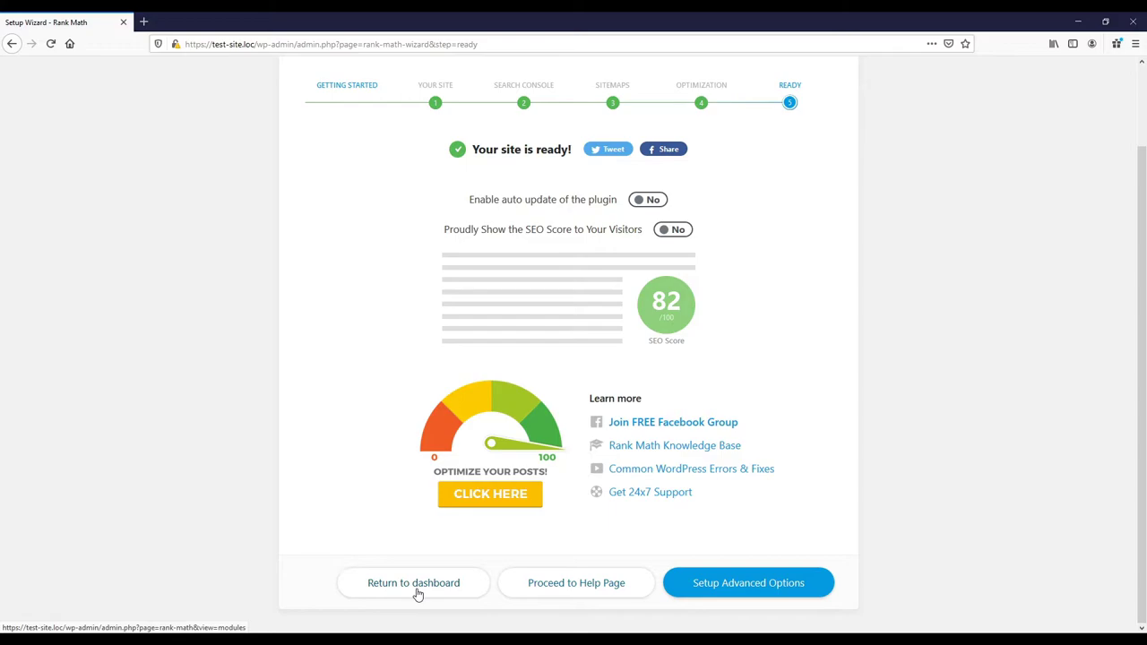
click(766, 583)
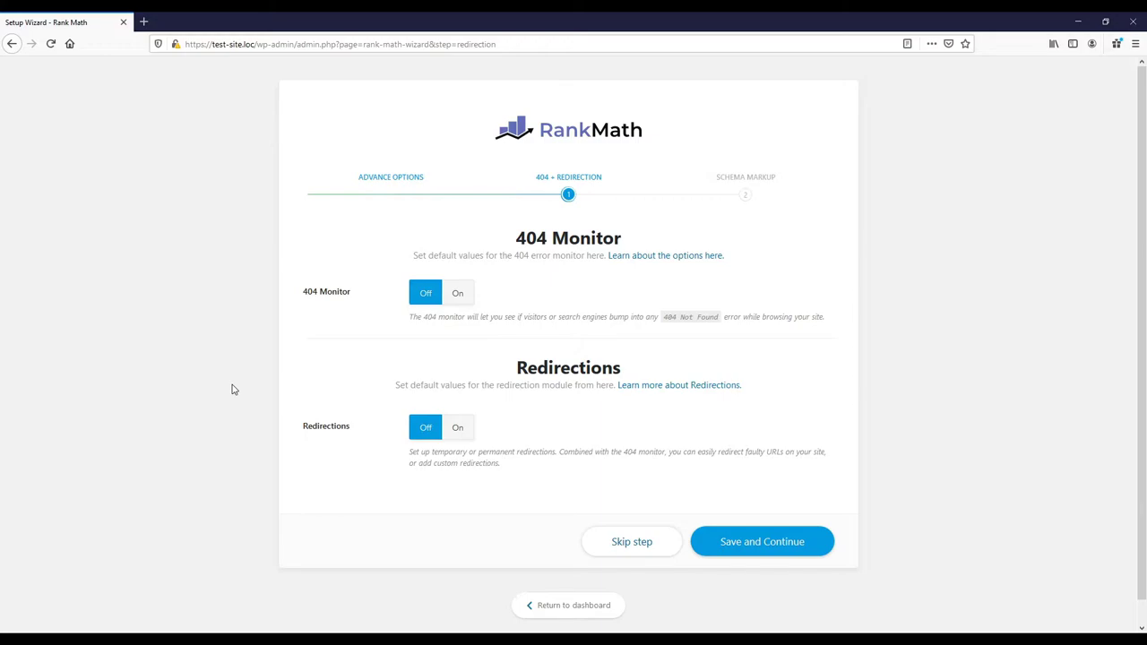
click(761, 548)
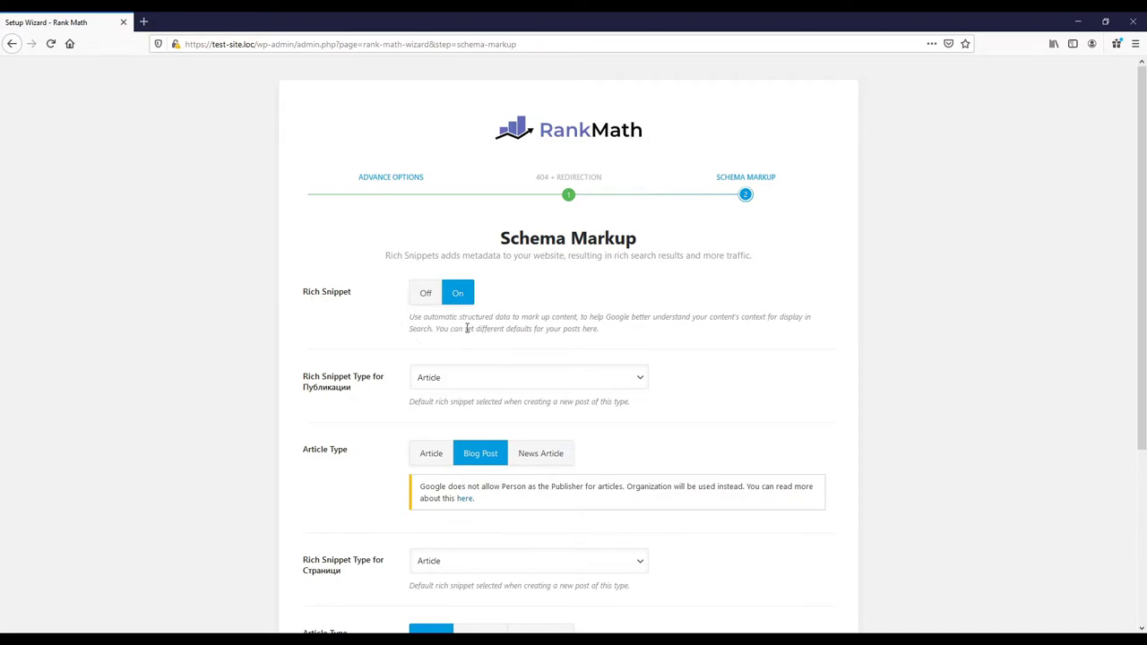
Step: Save the schema markup with rich snippets on, using Article type Blog Post for Публикации and Article for Страници
scroll(340, 356, down, 3)
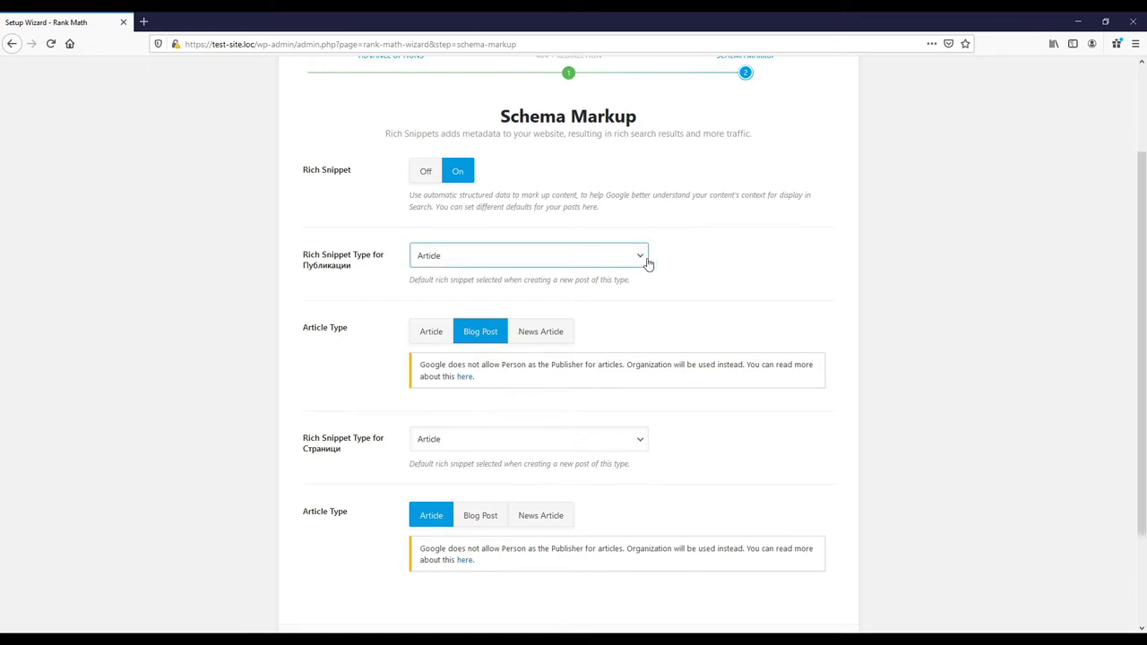
click(641, 259)
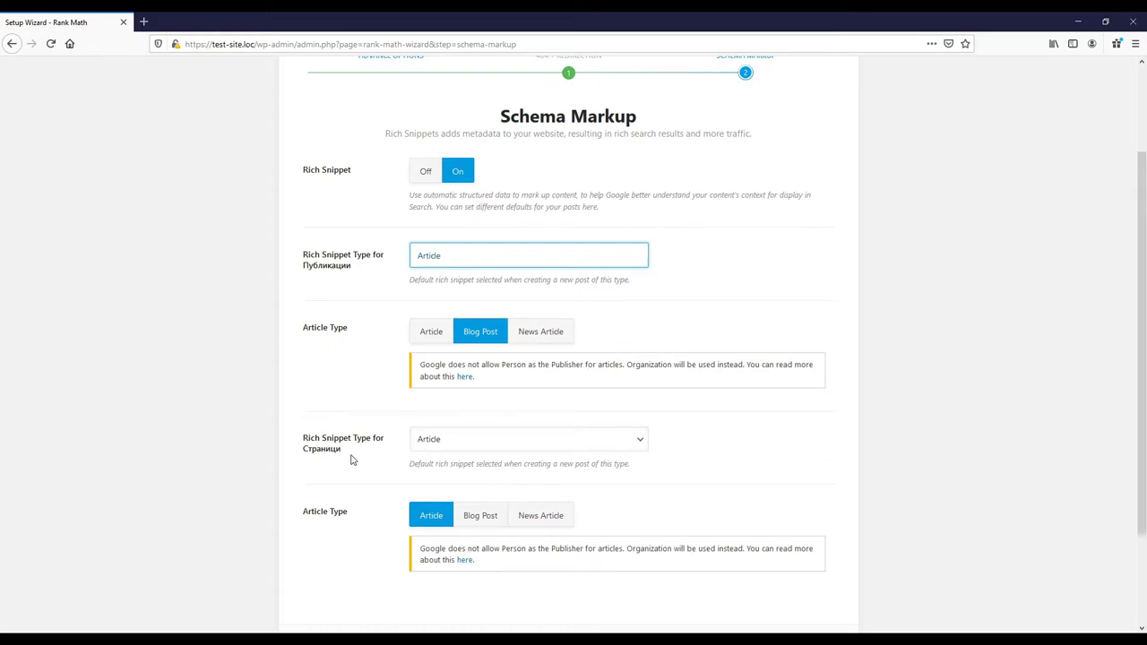
scroll(350, 460, down, 3)
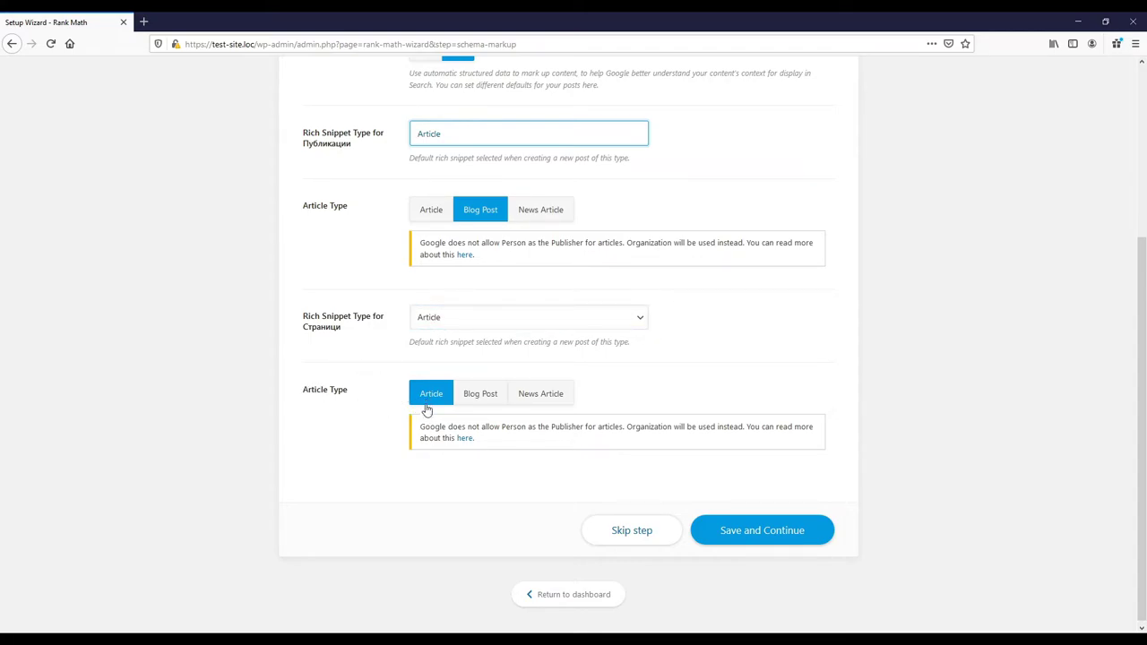
click(777, 532)
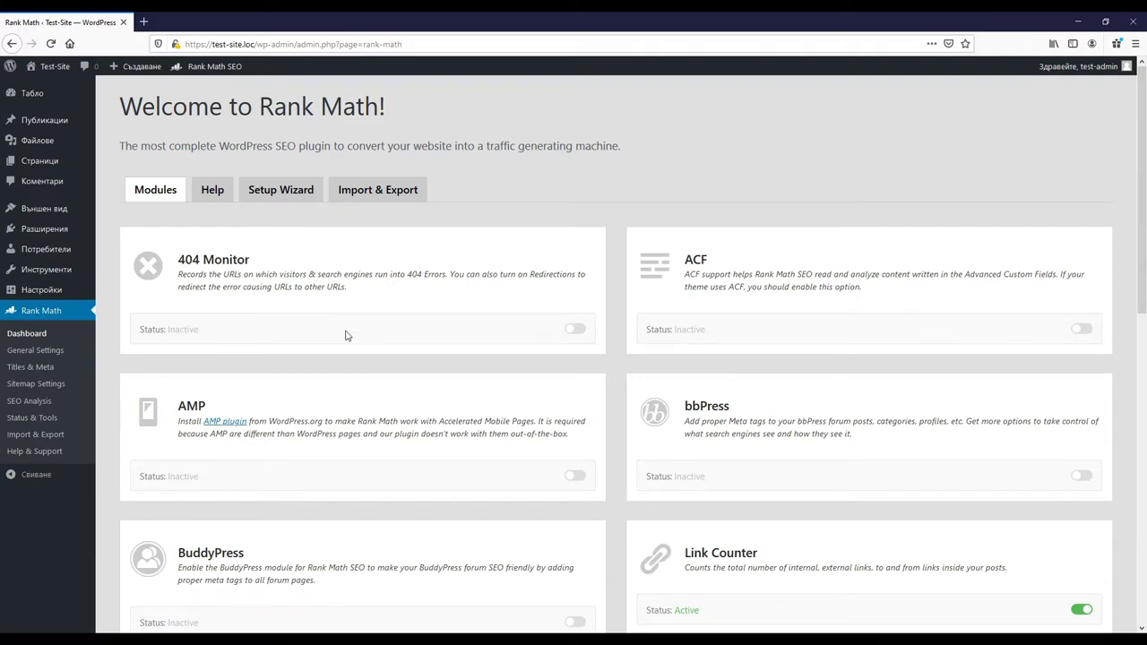
Step: Examine the available Rank Math modules and which of them are active or inactive
scroll(324, 336, down, 3)
scroll(324, 337, down, 2)
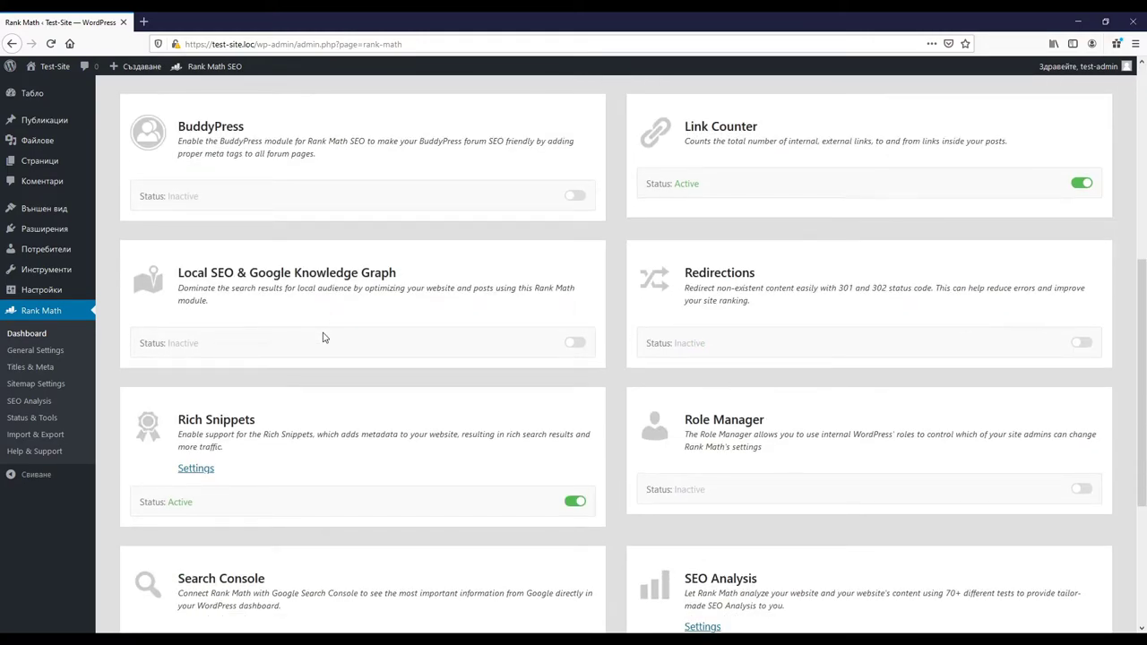
scroll(324, 337, down, 1)
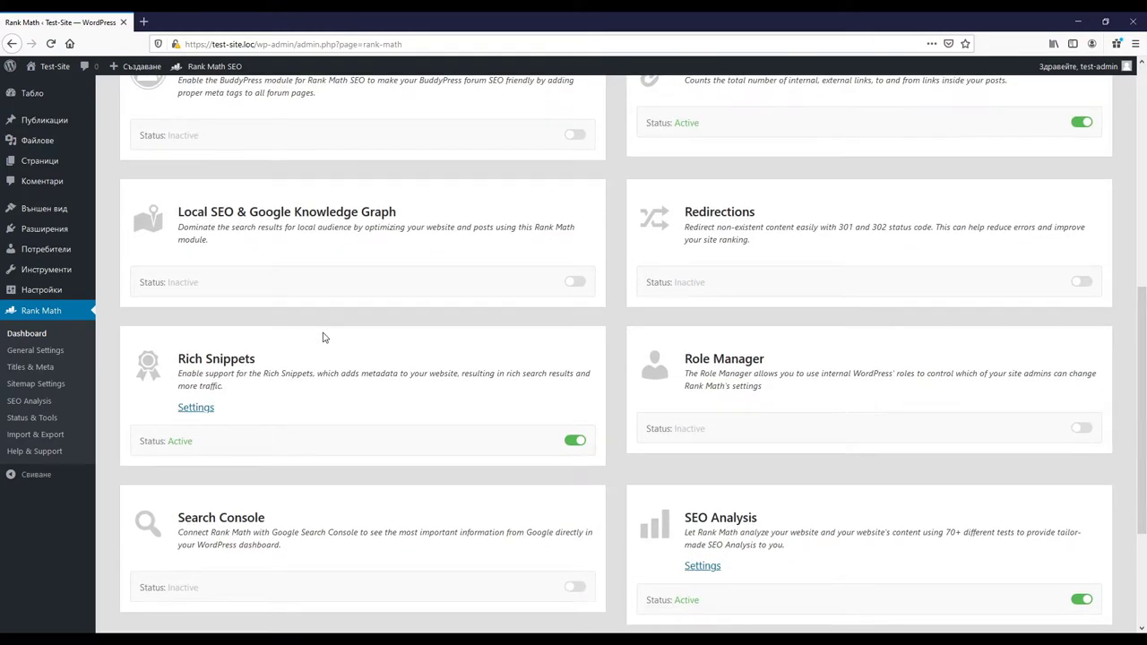
scroll(324, 337, down, 2)
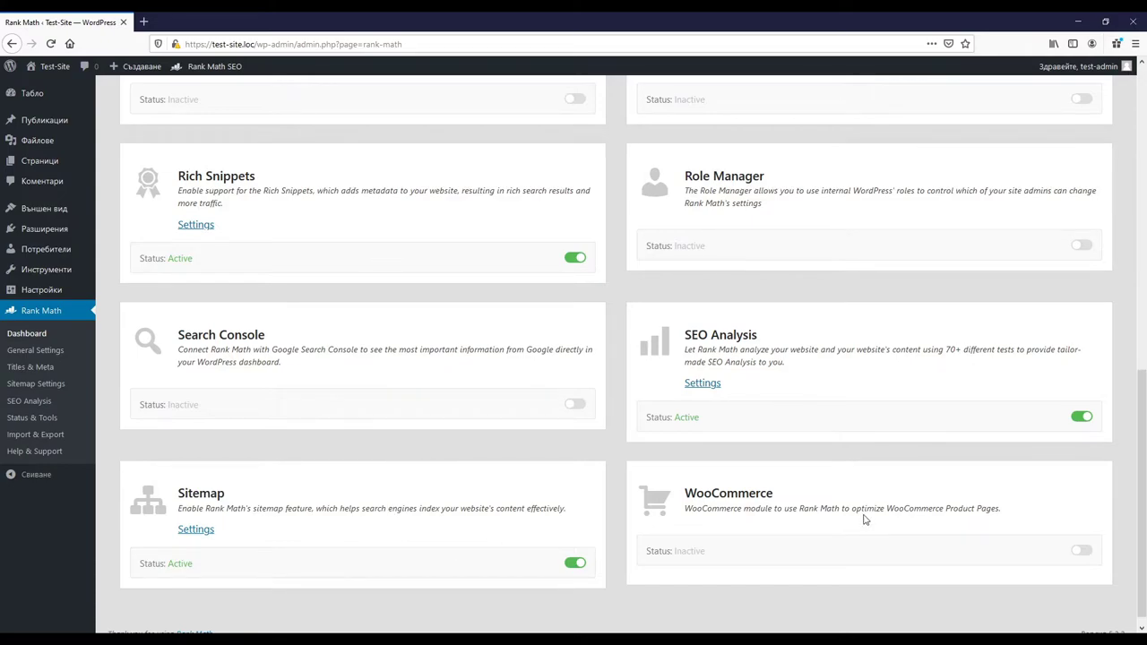
scroll(921, 412, up, 3)
scroll(921, 413, up, 3)
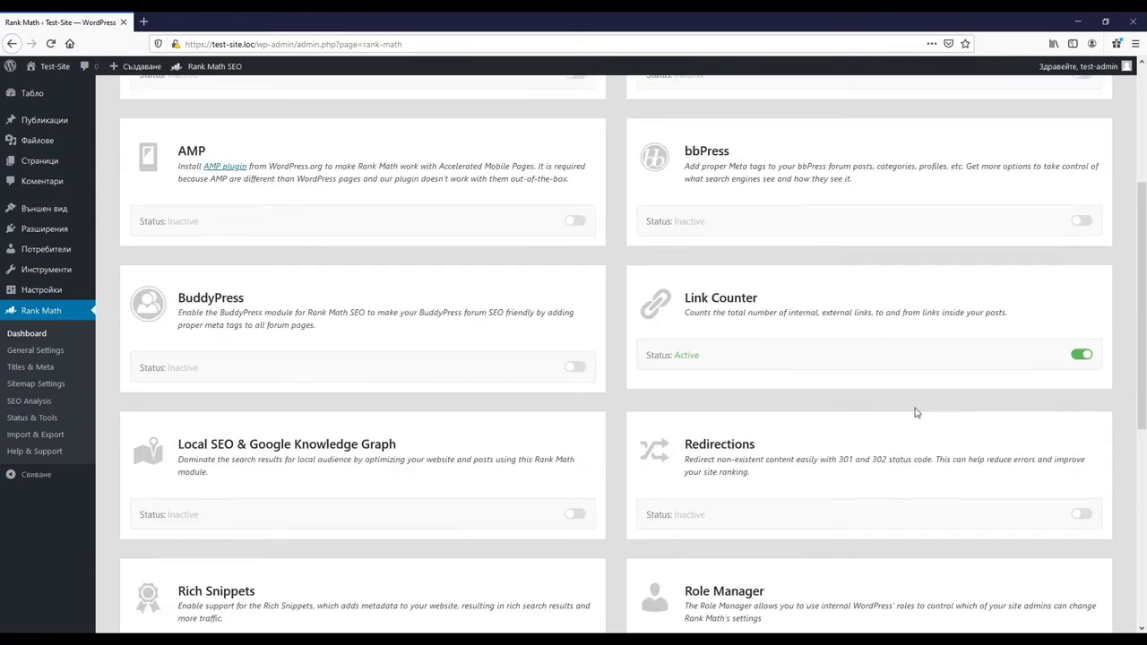
scroll(916, 382, up, 2)
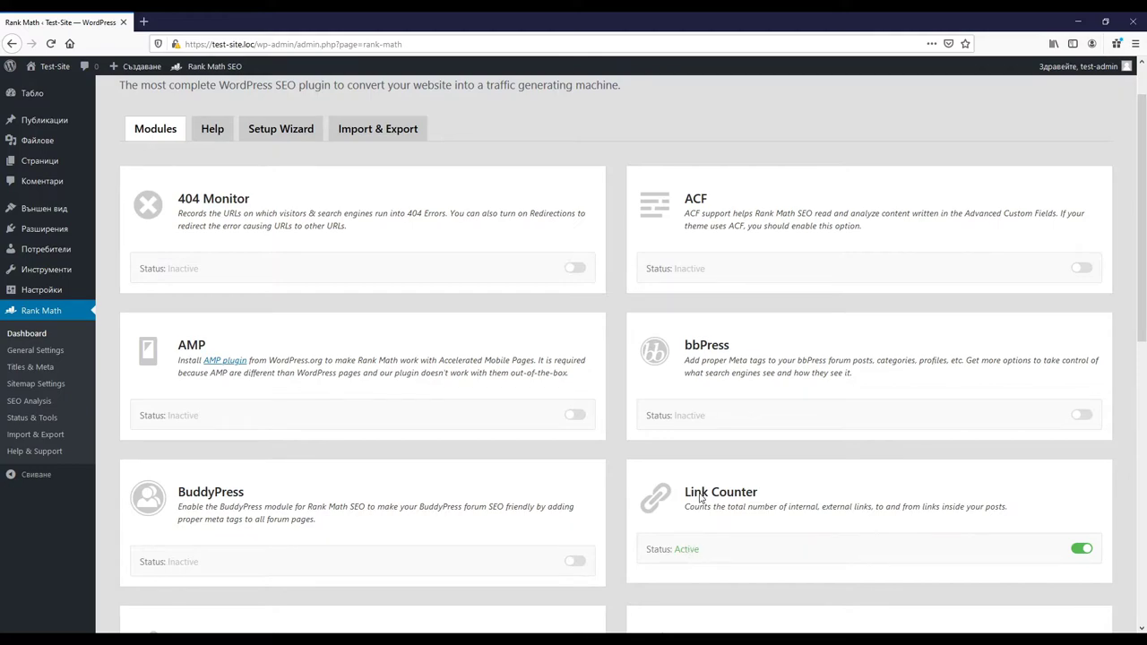
Step: View Rank Math's Help page and open its Import & Export page
click(211, 130)
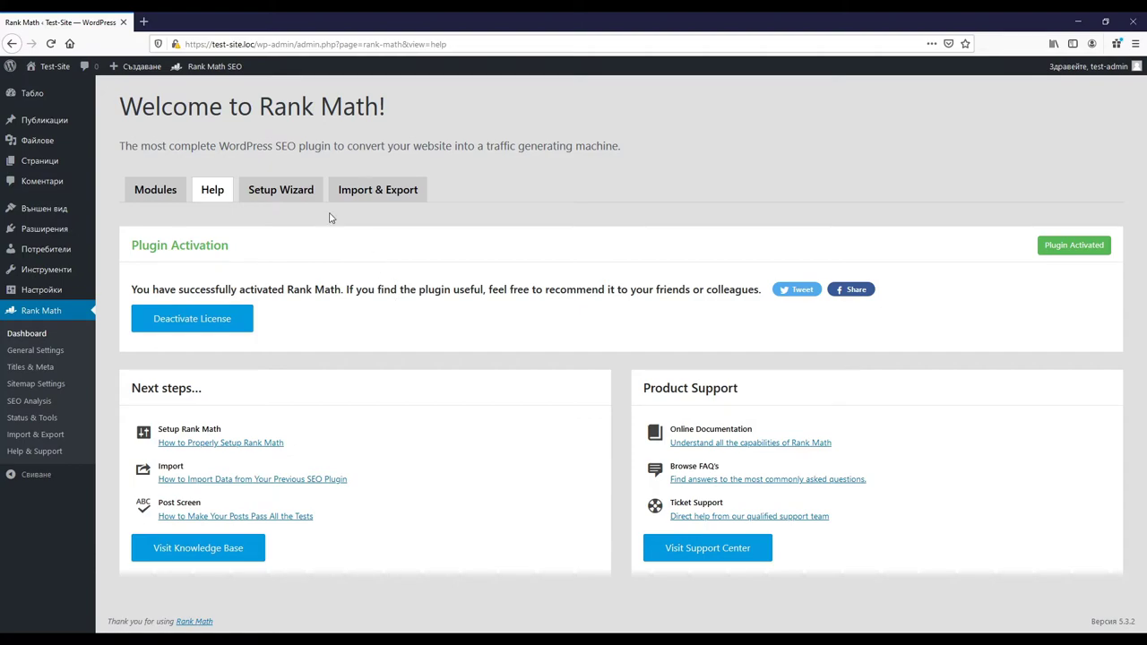
click(279, 182)
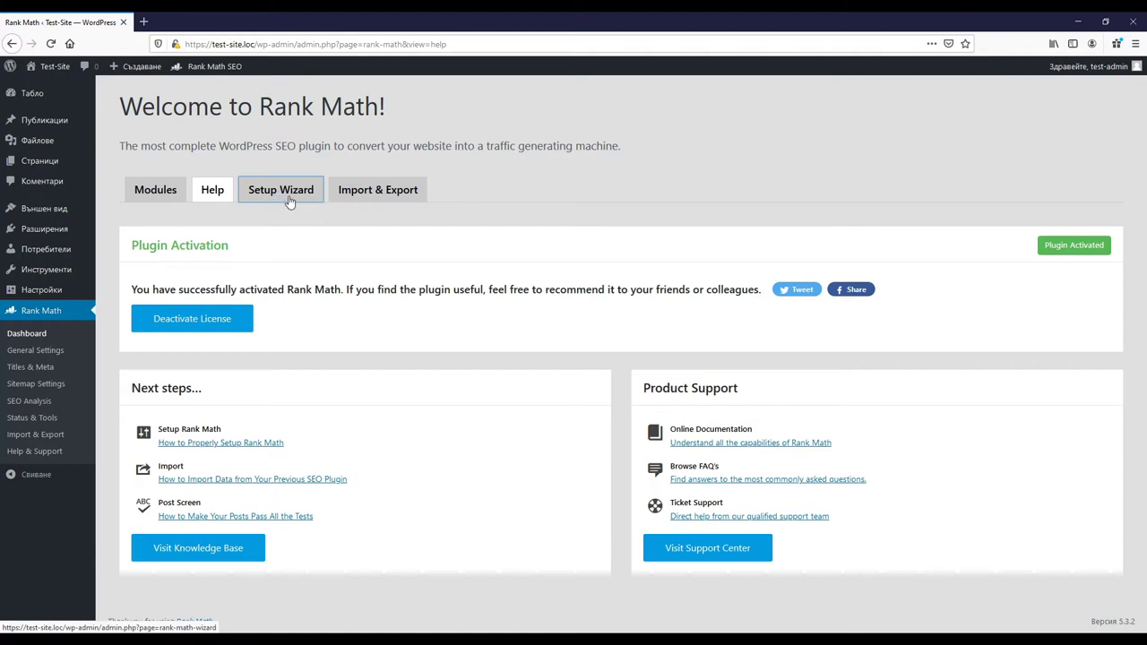
click(383, 193)
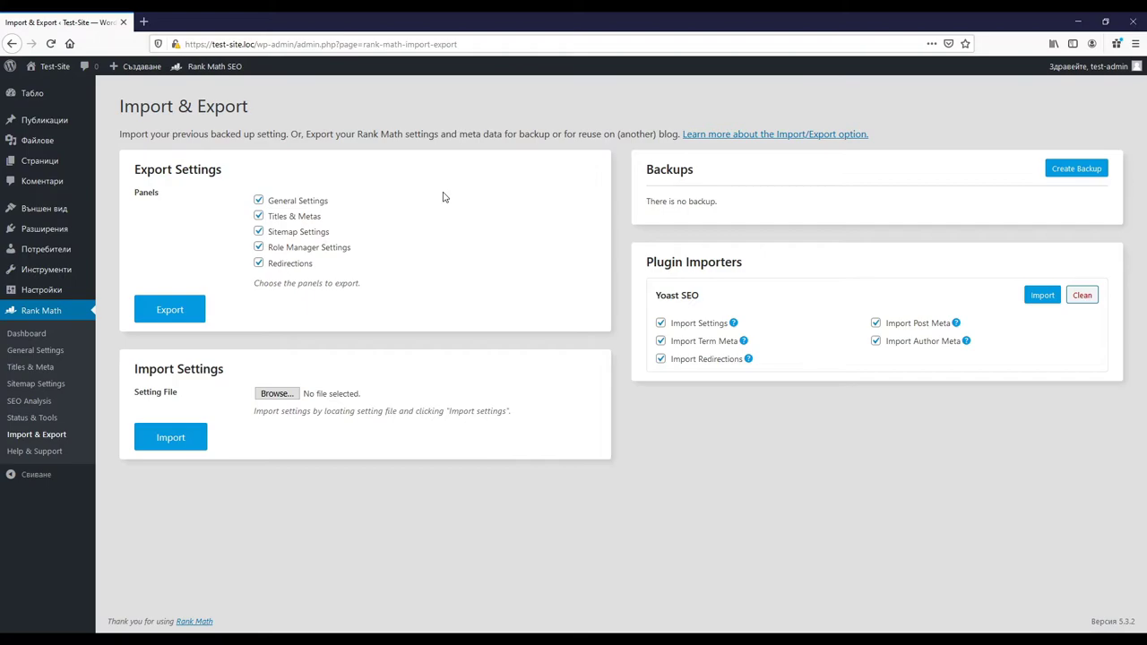
Step: Open Rank Math's General Settings and turn on Strip Category Base in the Links options
click(27, 356)
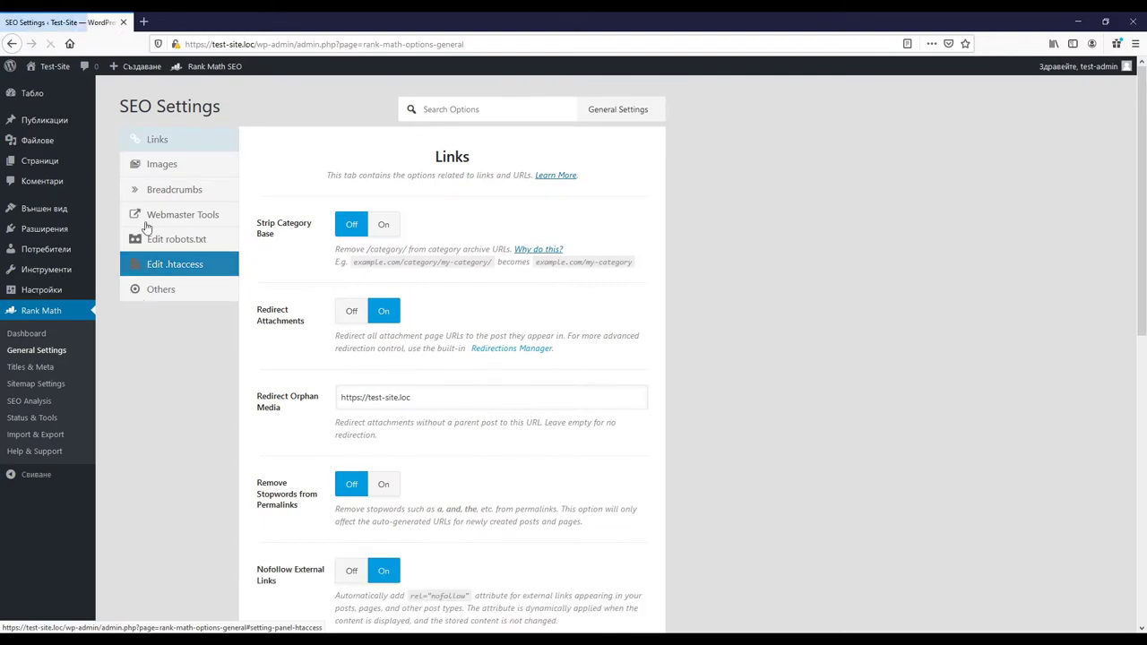
click(180, 139)
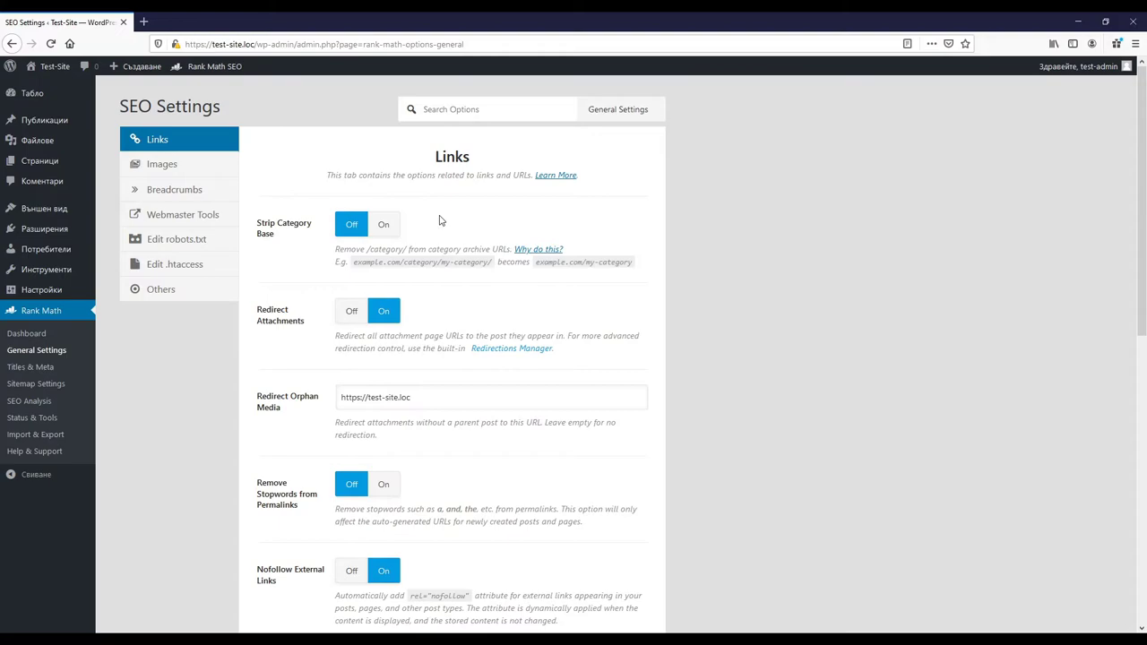
click(389, 235)
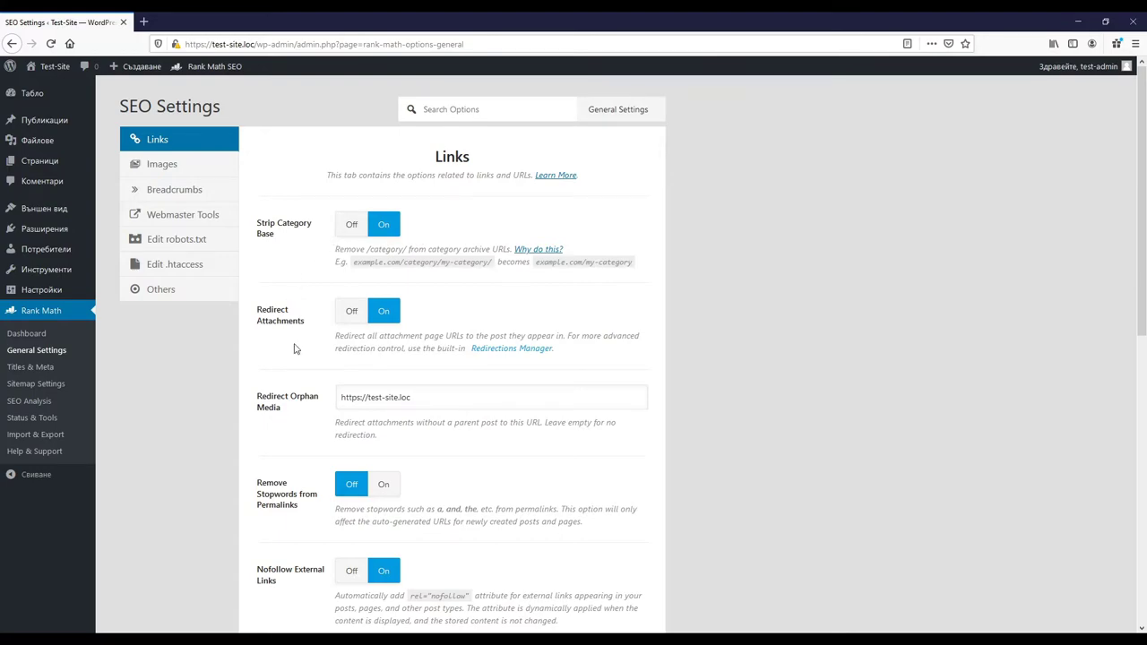
Step: Examine the link options for attachment redirects, orphan media, permalink stopwords and nofollow on external links, images and domains
scroll(294, 347, down, 3)
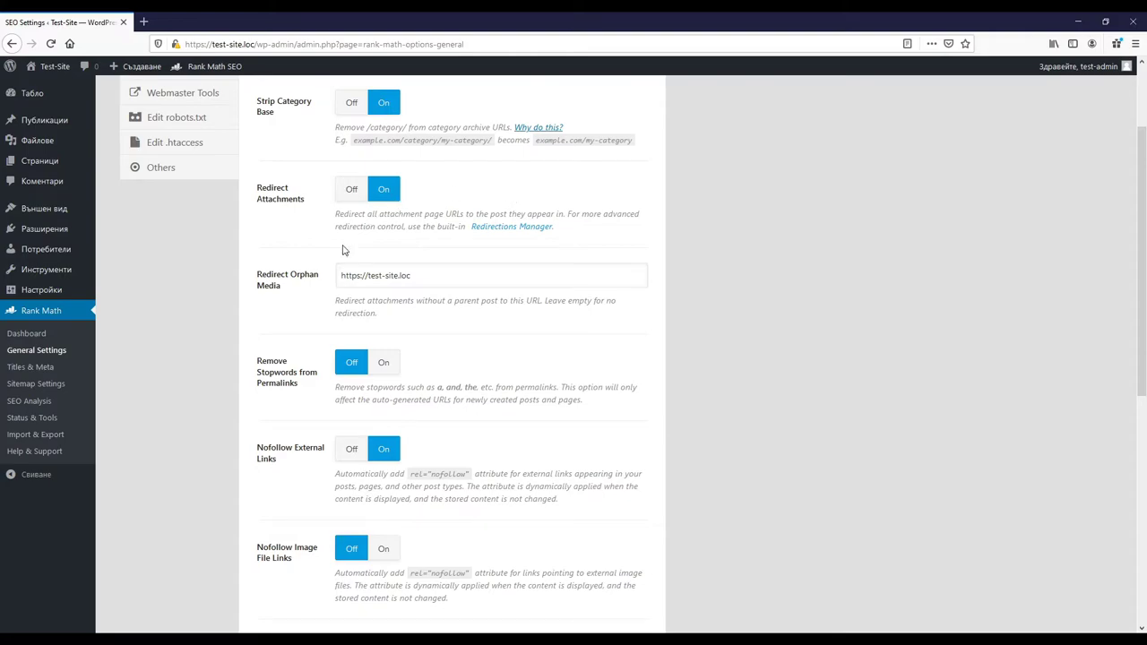
click(281, 294)
click(285, 305)
click(435, 280)
click(273, 357)
scroll(273, 357, down, 1)
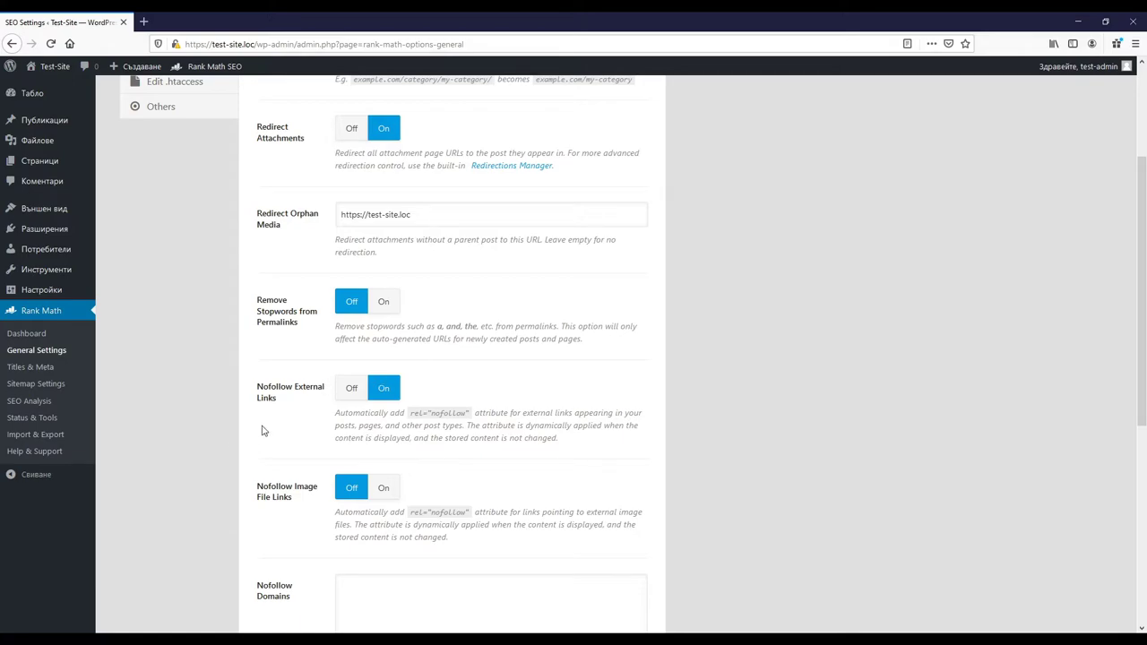
scroll(262, 431, down, 2)
scroll(262, 431, down, 1)
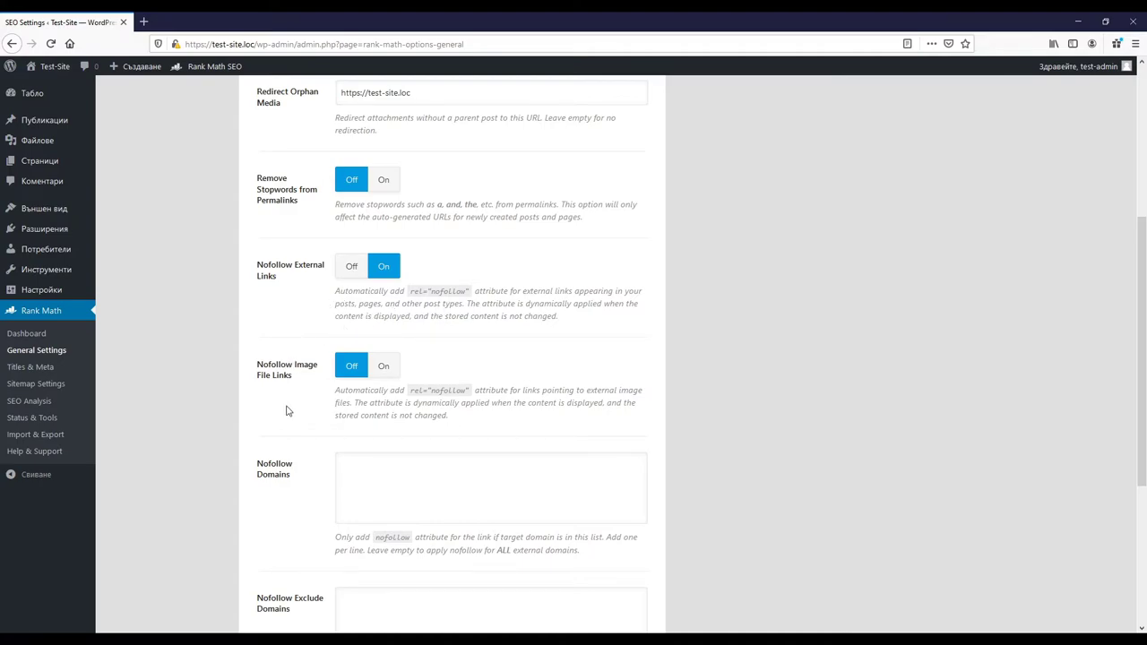
scroll(287, 409, down, 2)
scroll(288, 409, down, 1)
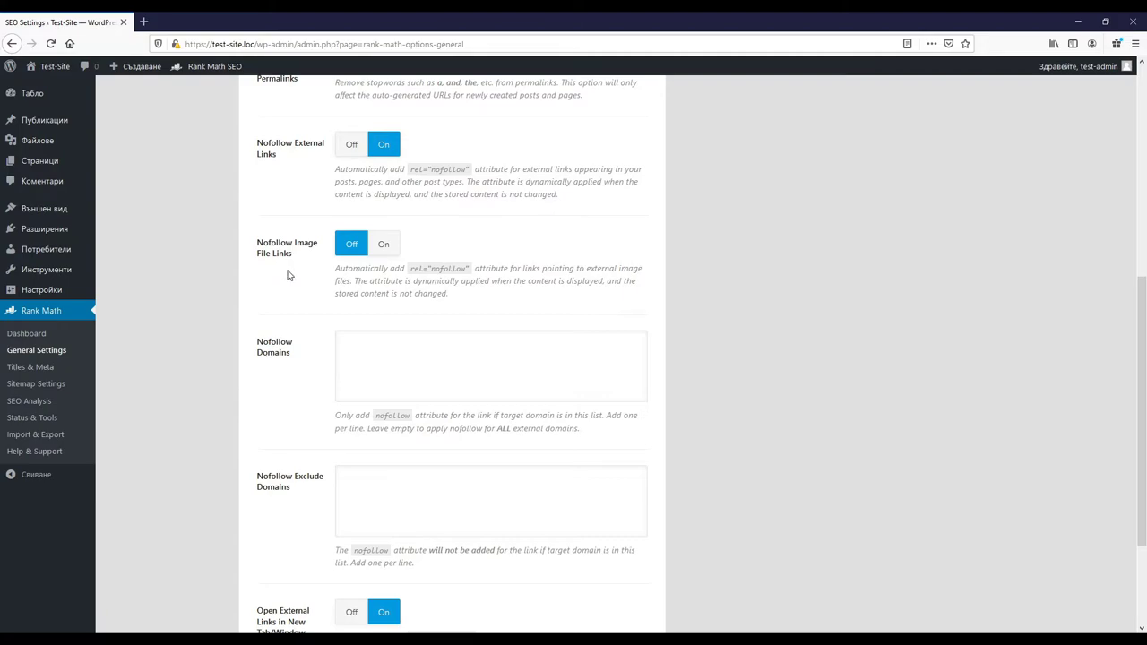
click(268, 359)
scroll(279, 349, down, 3)
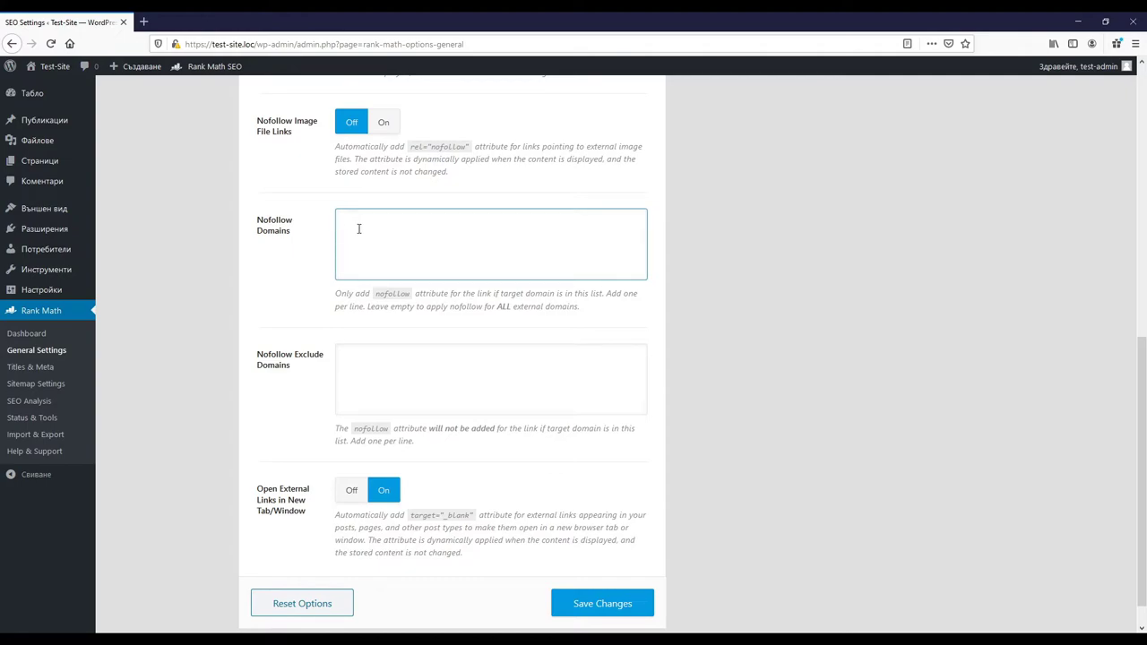
Step: Review the Nofollow Exclude Domains and Open External Links in New Tab/Window options and save the Links settings
click(255, 298)
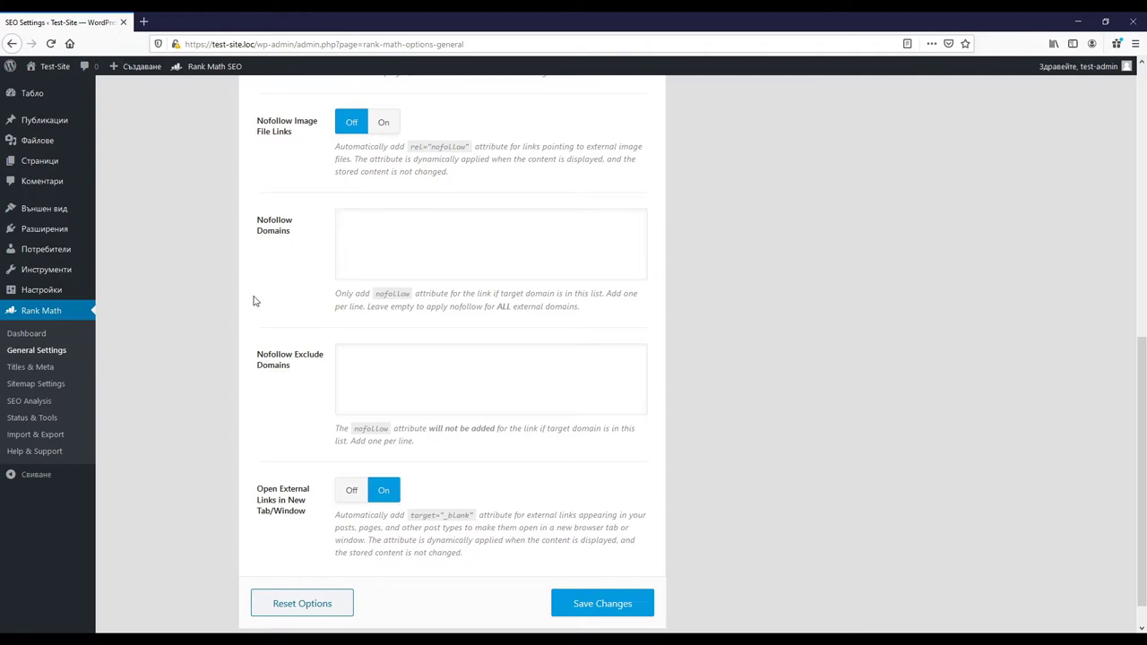
scroll(253, 300, down, 1)
click(346, 333)
click(301, 358)
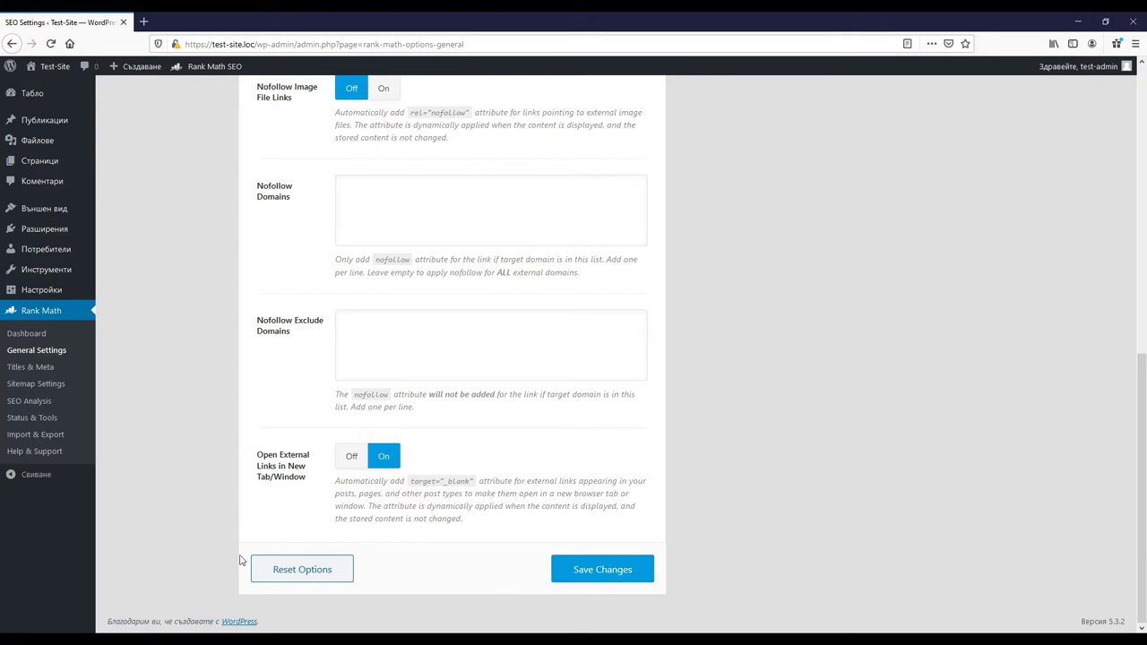
click(624, 576)
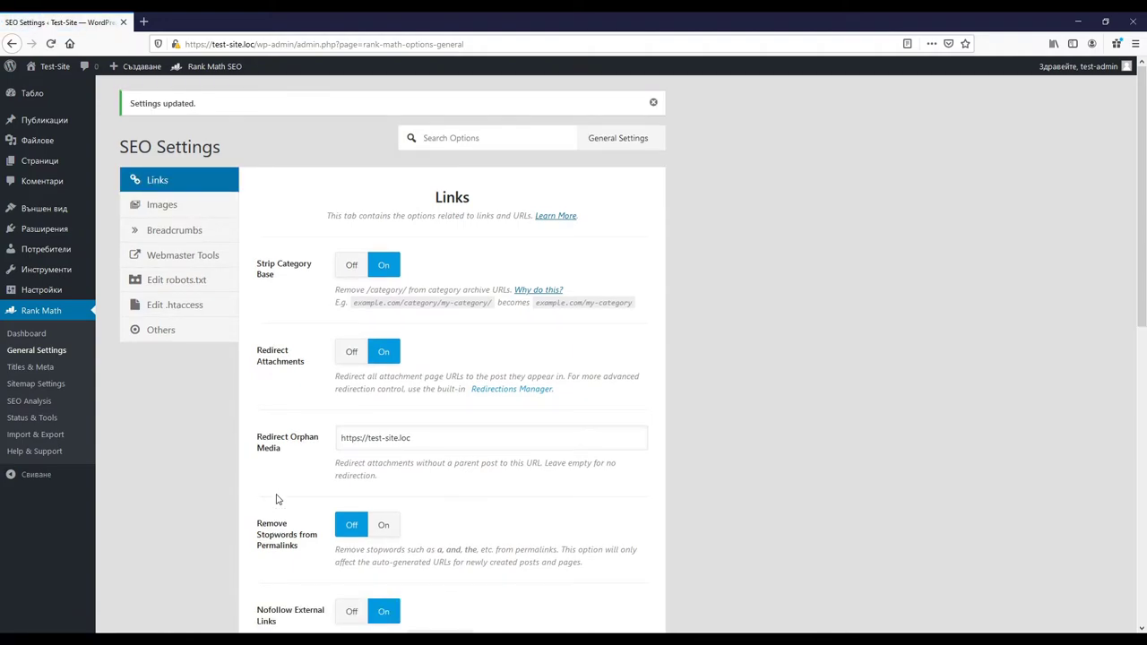
Step: Try adding missing ALT attributes to images in the Images settings and look through the Alt attribute format variables
click(174, 216)
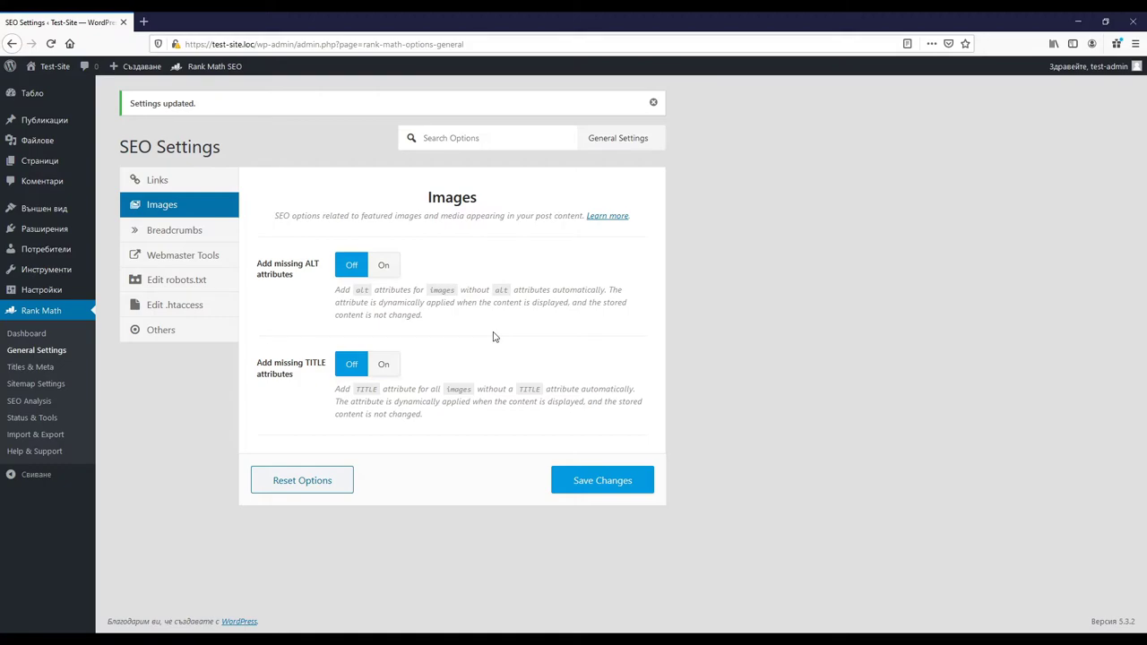
click(384, 266)
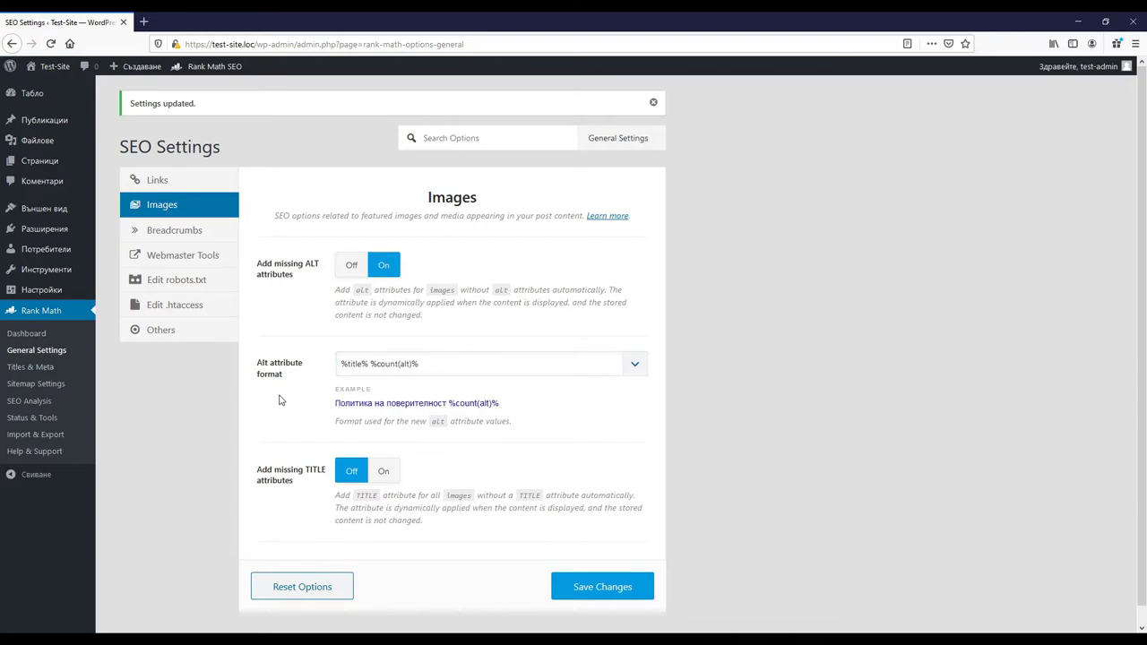
click(632, 367)
scroll(575, 460, down, 3)
scroll(575, 460, down, 5)
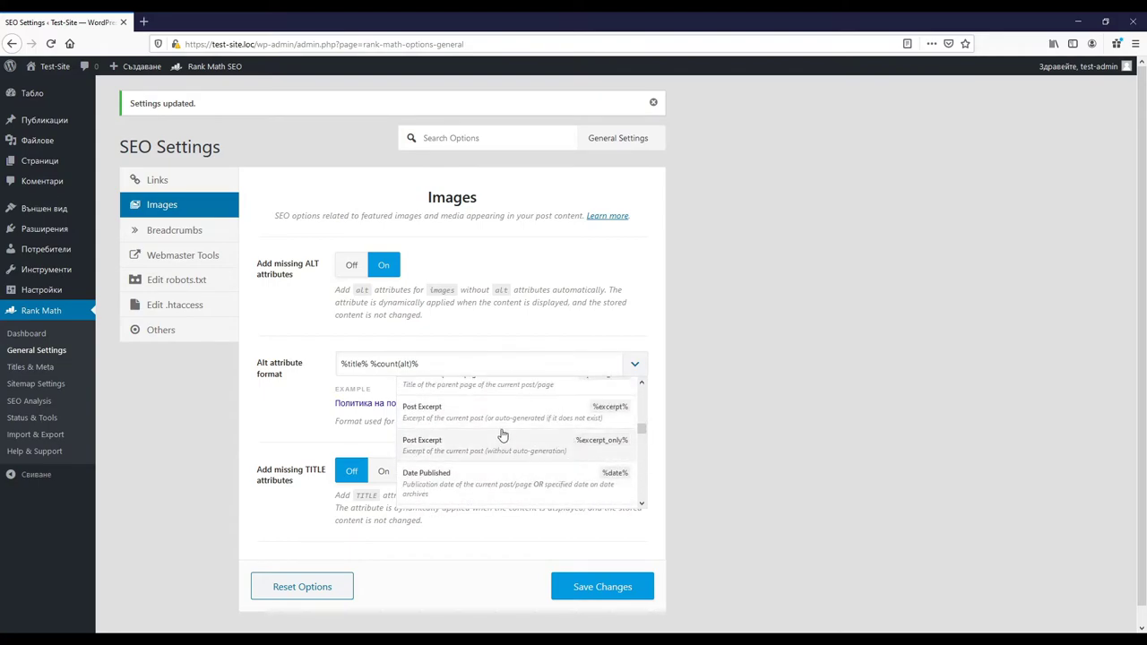
click(284, 409)
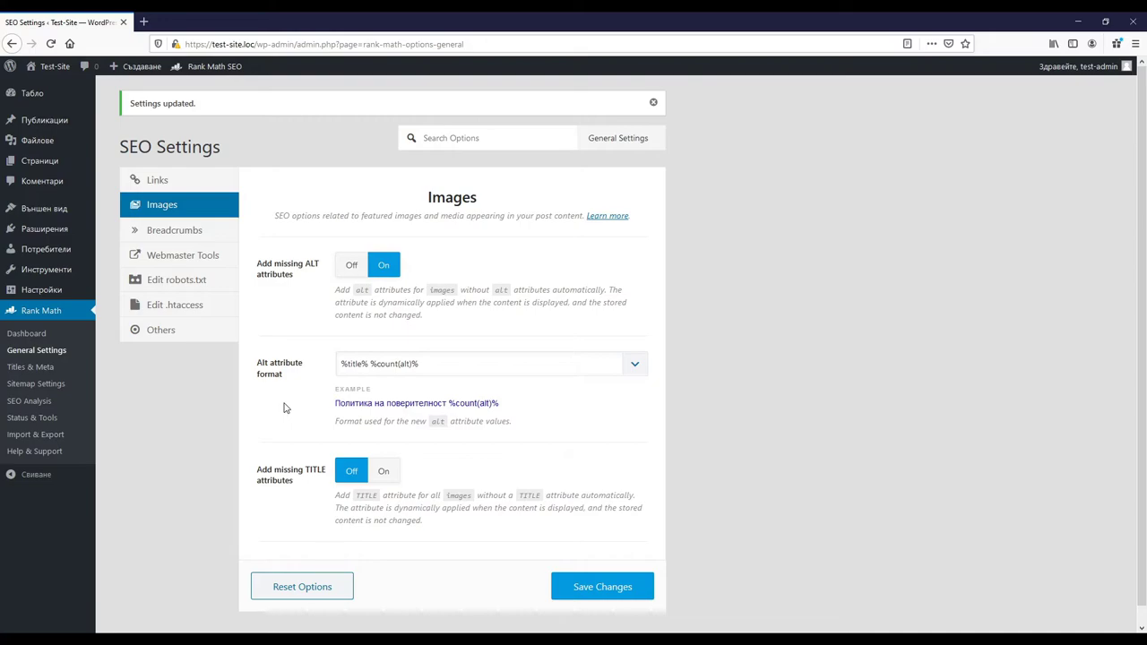
click(351, 269)
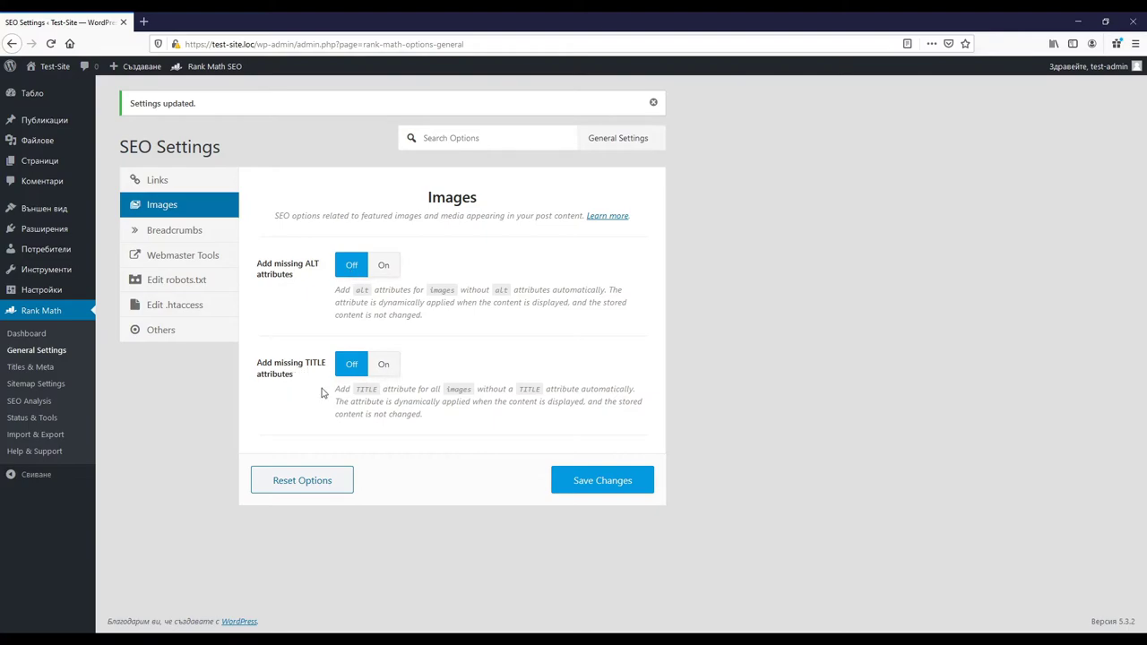
Step: Turn on the breadcrumbs function, review its options and save the Breadcrumbs settings
click(172, 230)
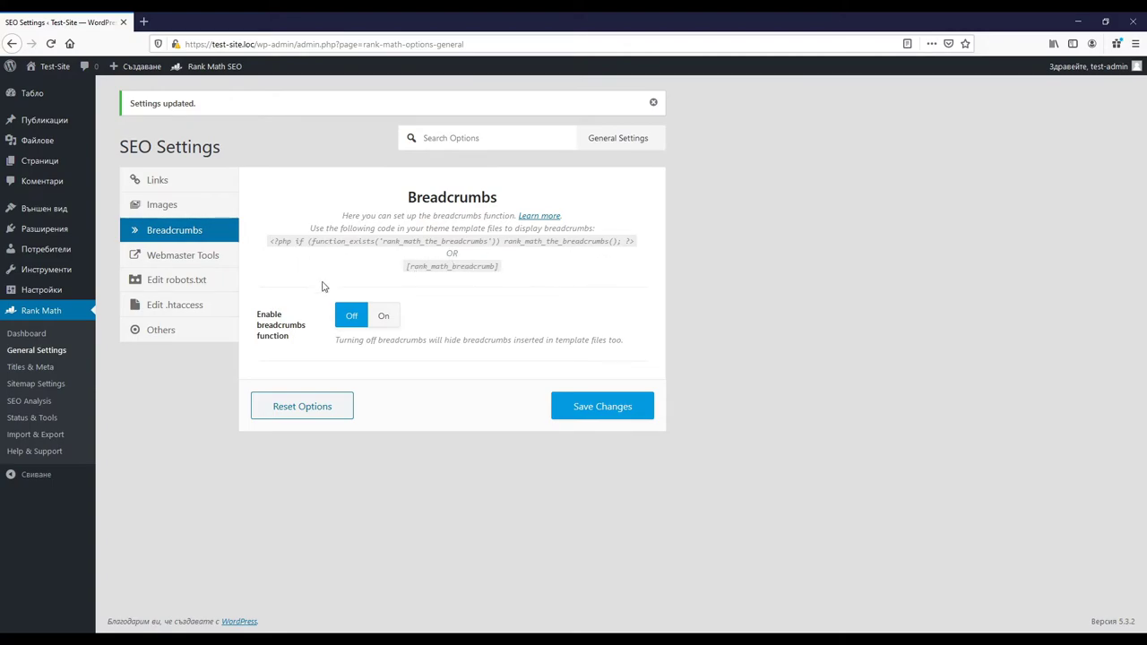
click(382, 324)
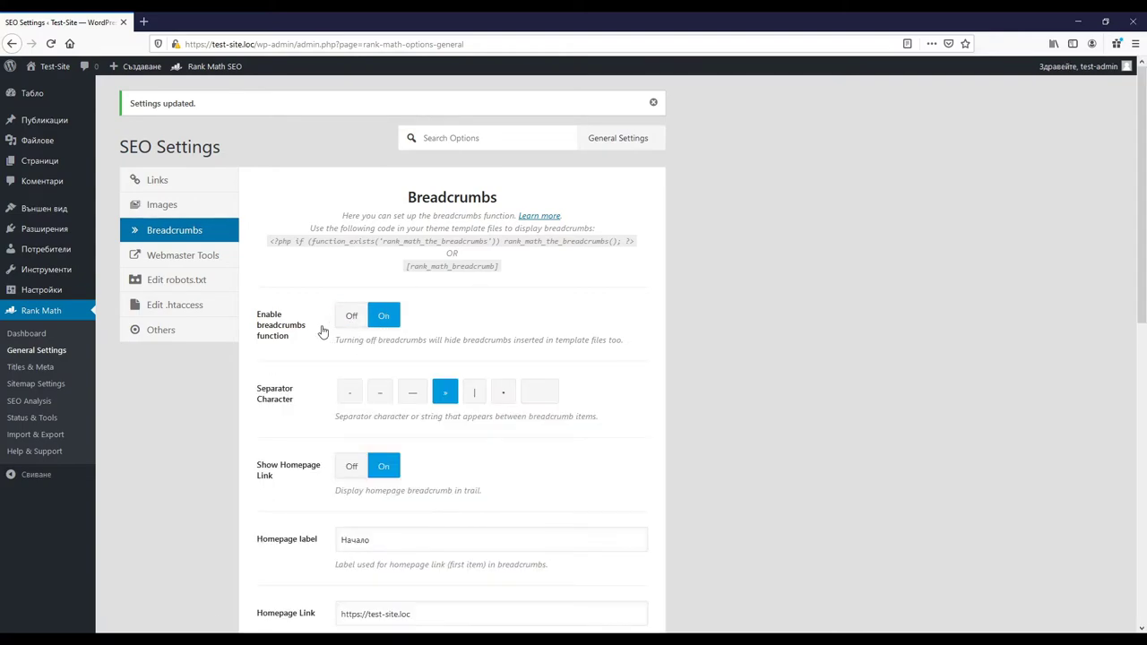
scroll(301, 386, down, 3)
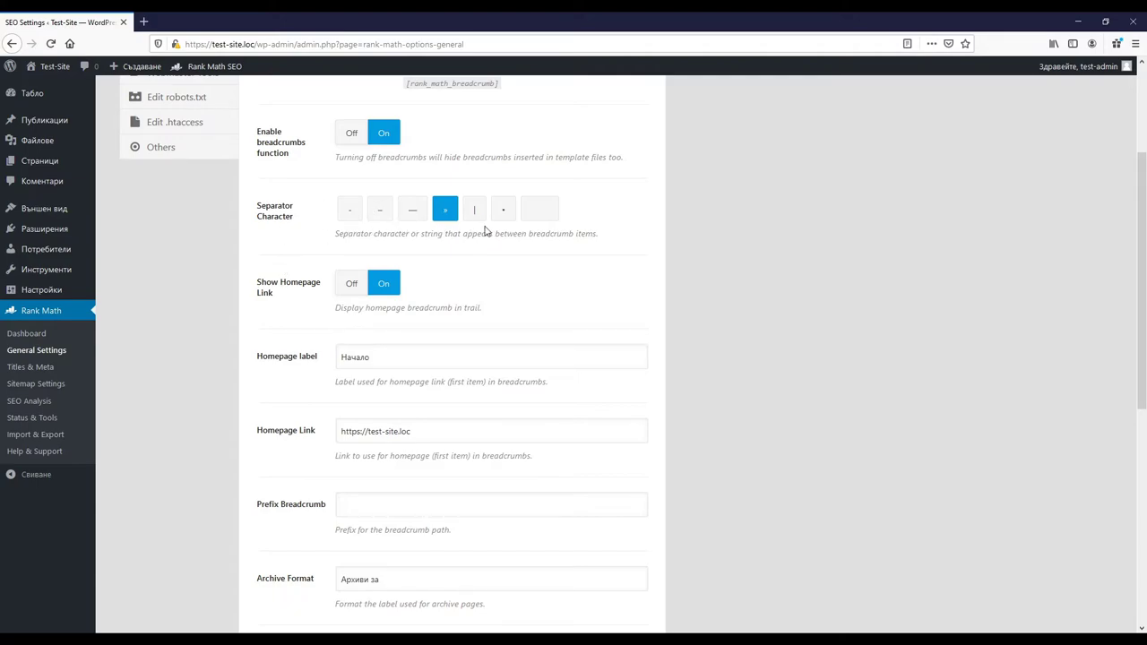
click(287, 354)
scroll(286, 352, down, 7)
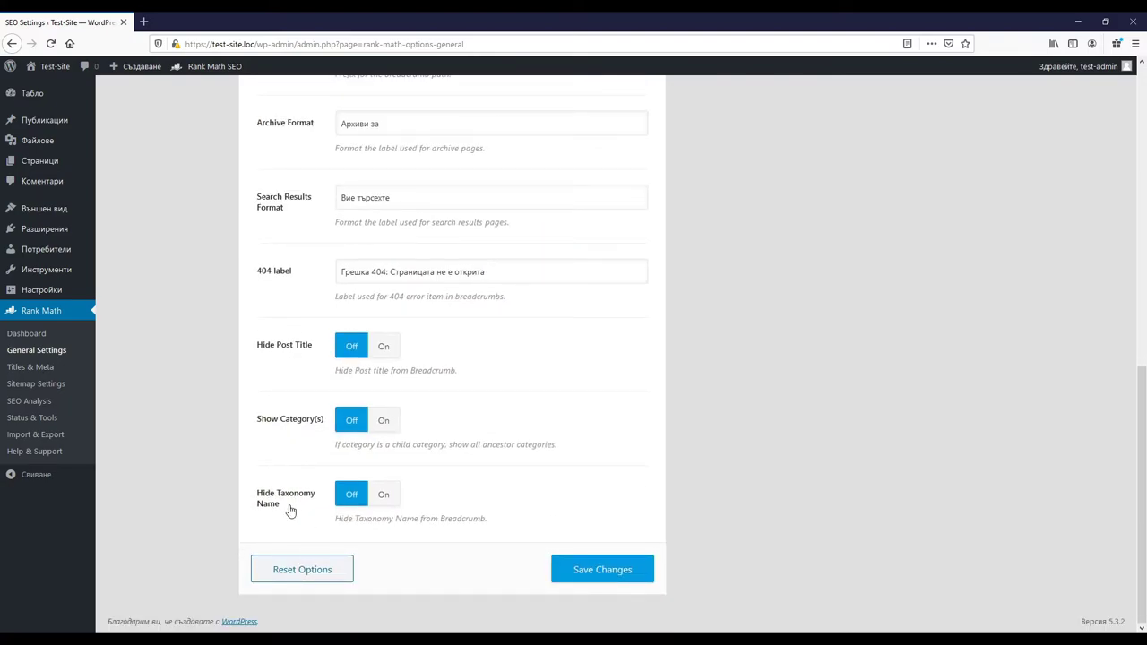
key(Return)
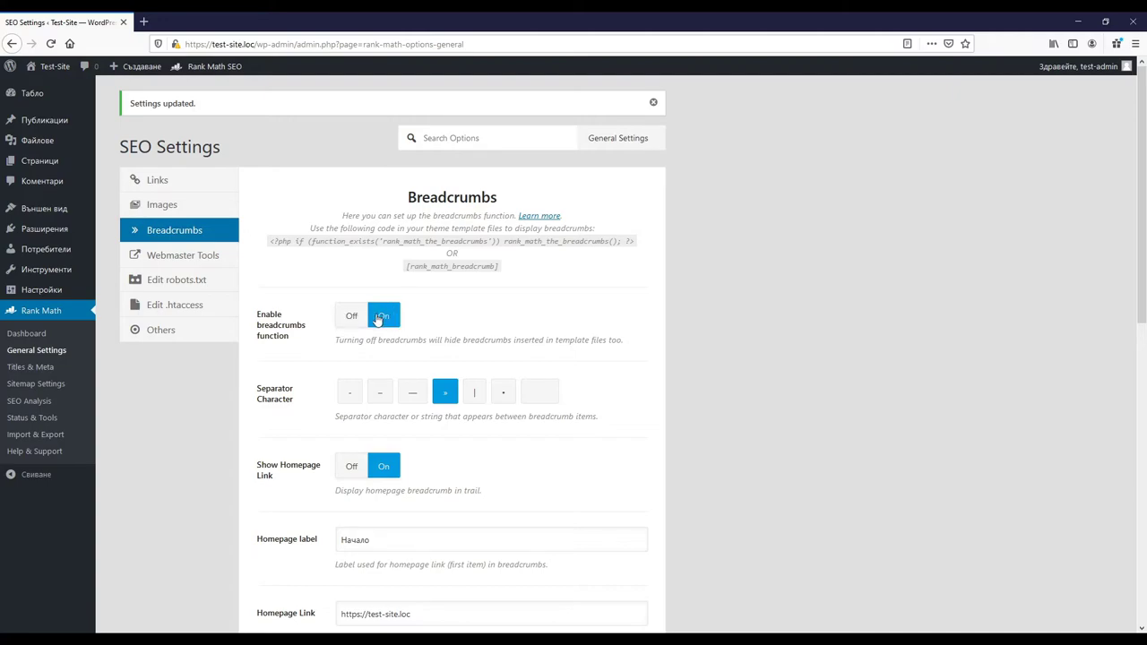
scroll(306, 384, down, 6)
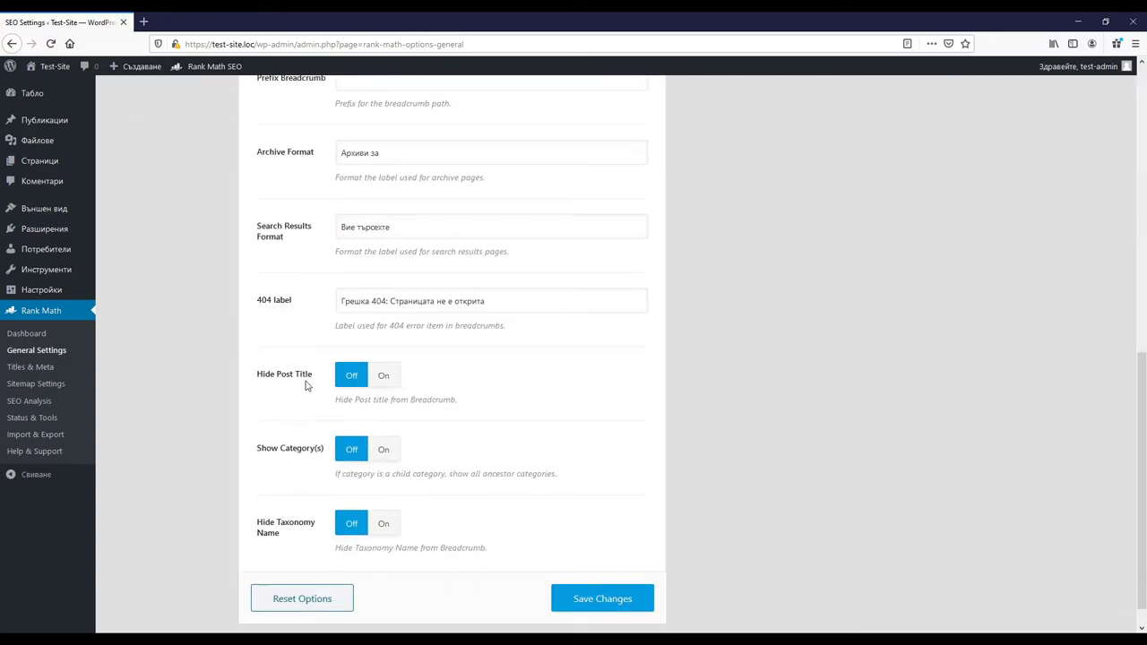
click(610, 571)
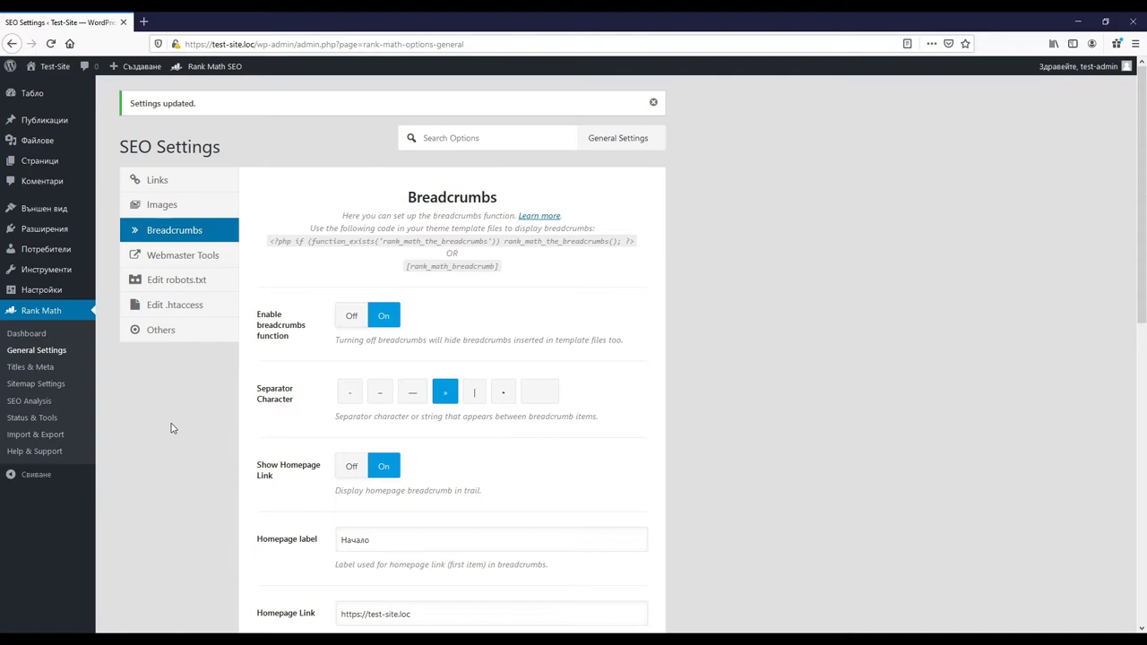
Step: View the Webmaster Tools verification fields and the contents of the robots.txt and .htaccess files
click(188, 256)
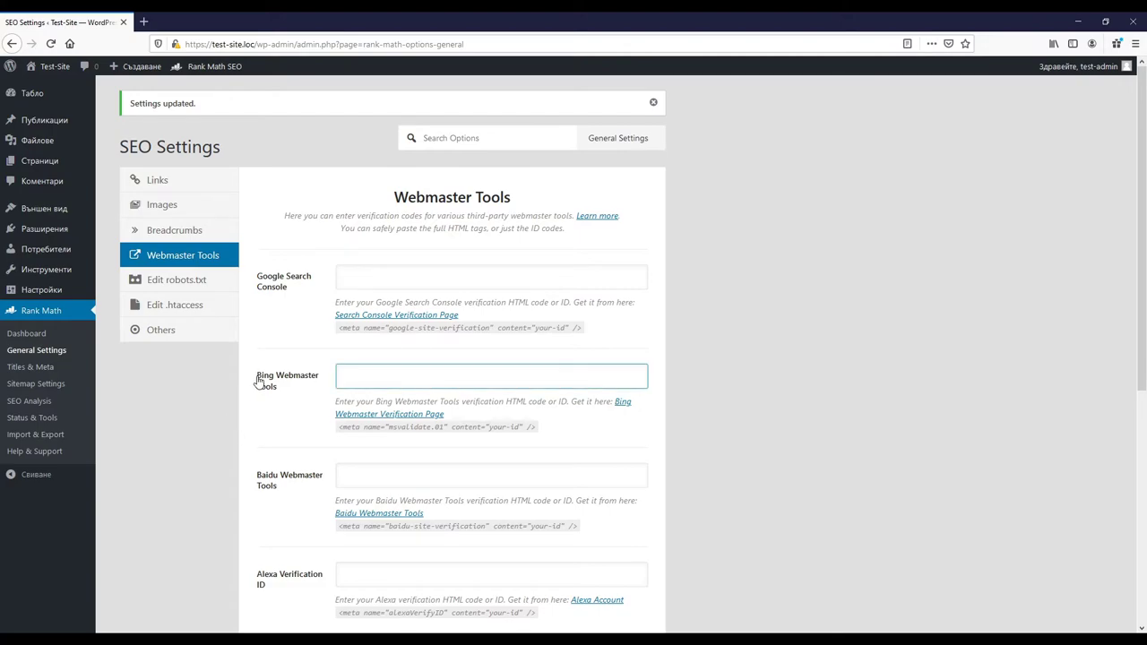
scroll(254, 381, down, 5)
scroll(251, 389, down, 3)
scroll(254, 395, up, 8)
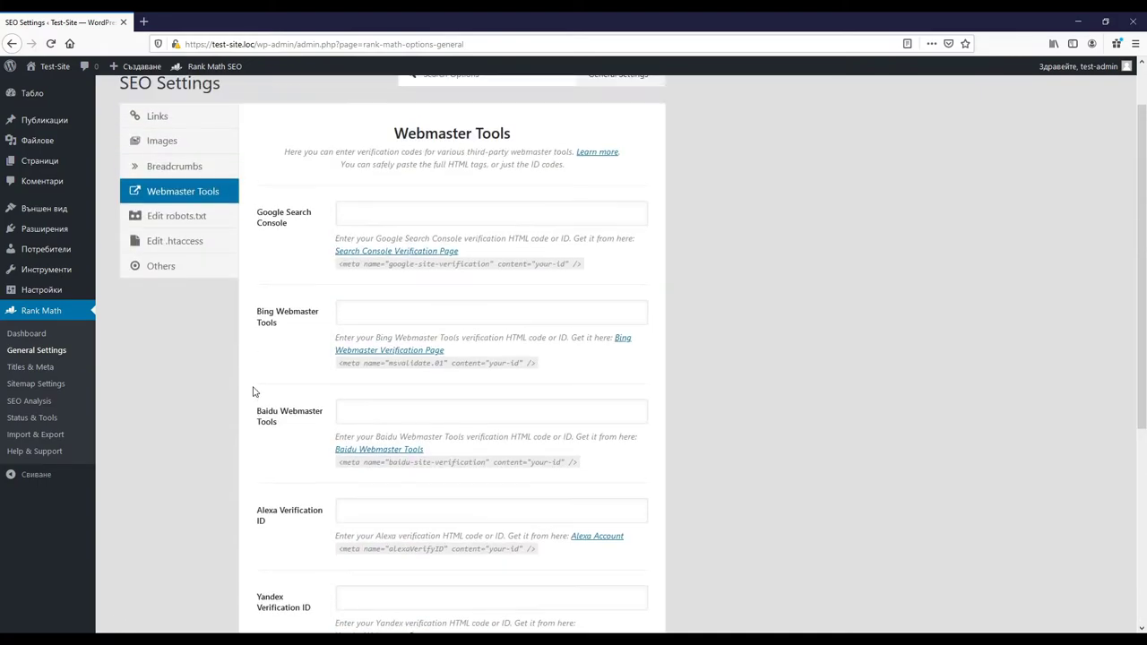
click(187, 292)
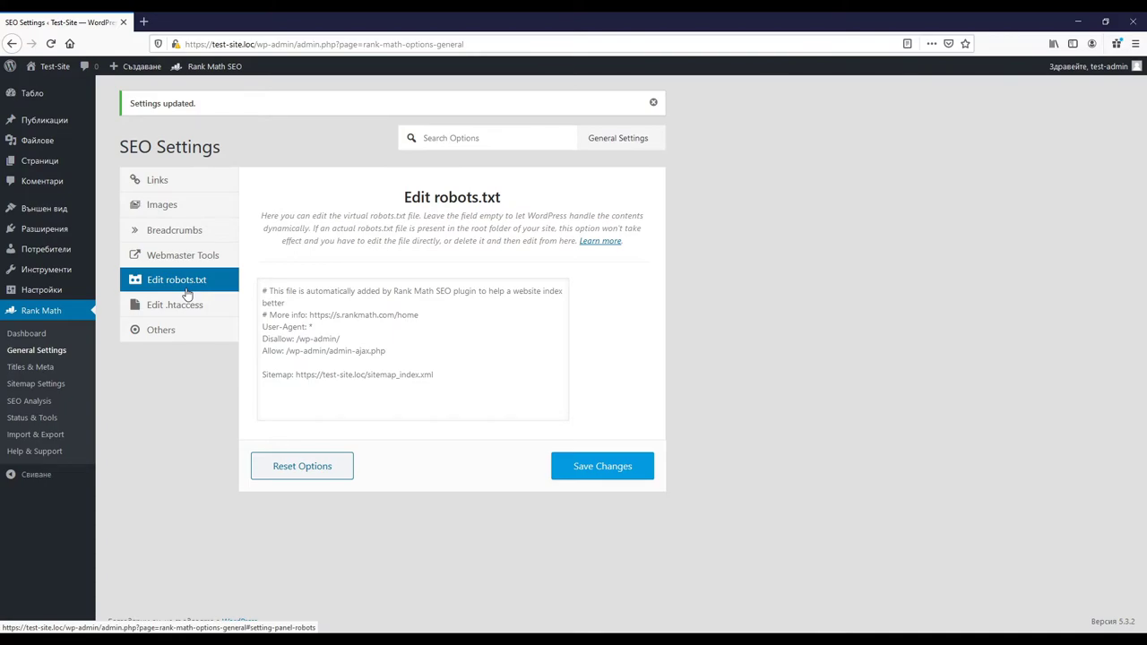
click(183, 306)
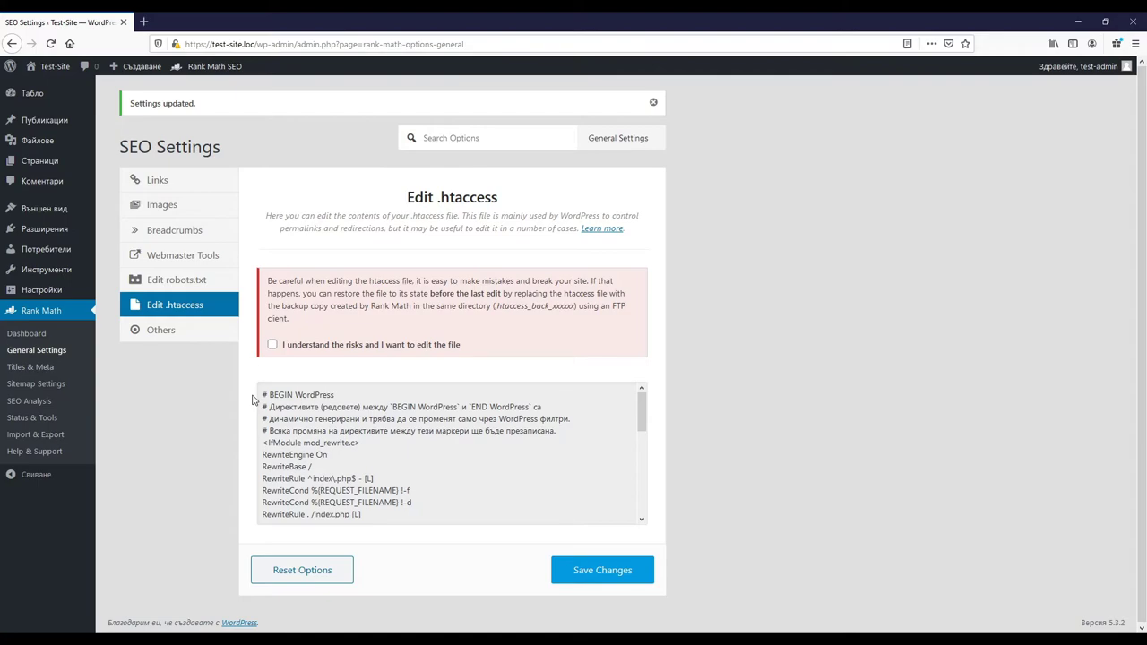
Step: Examine the Others settings, including usage tracking, auto update, SEO score and the RSS content fields with their variables
click(168, 333)
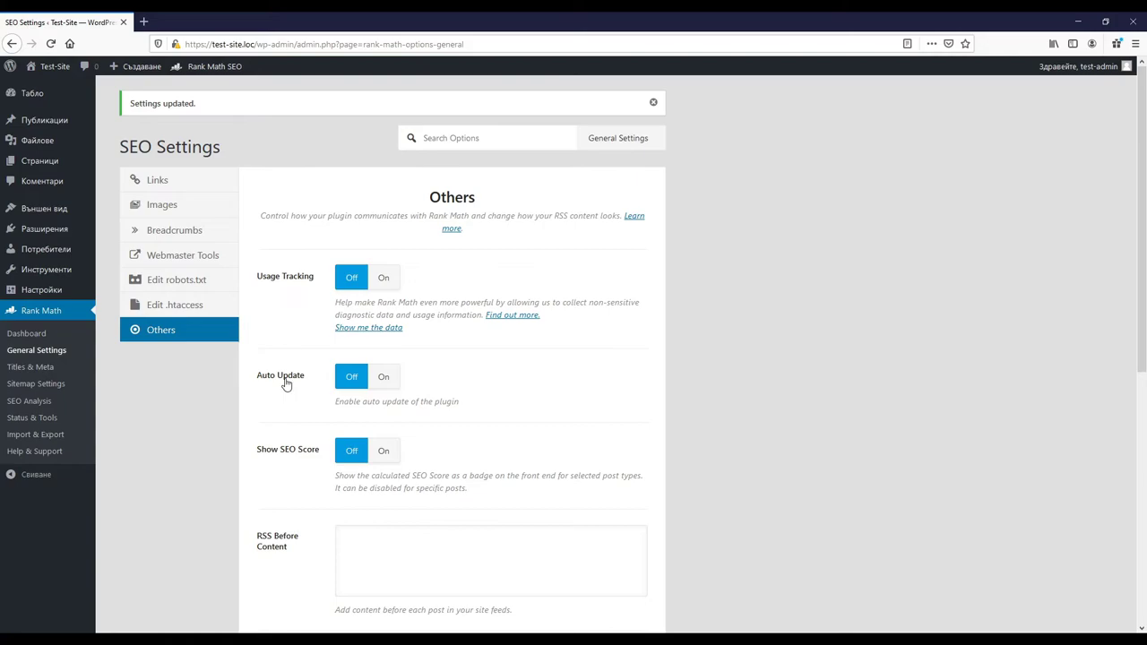
scroll(286, 452, down, 5)
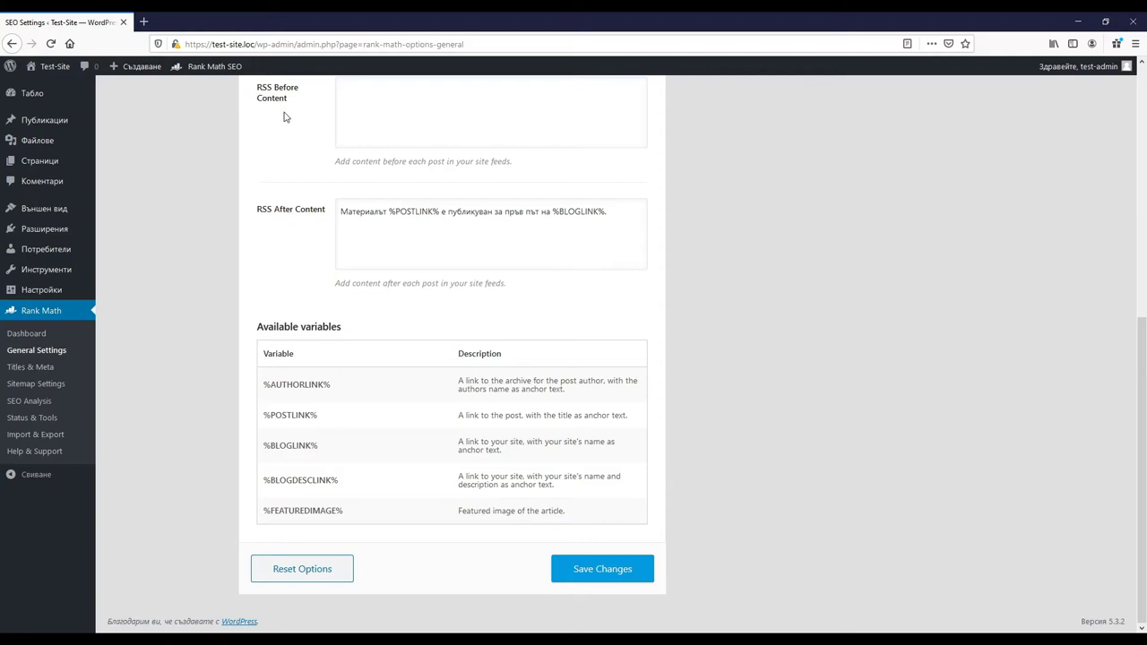
scroll(289, 408, up, 5)
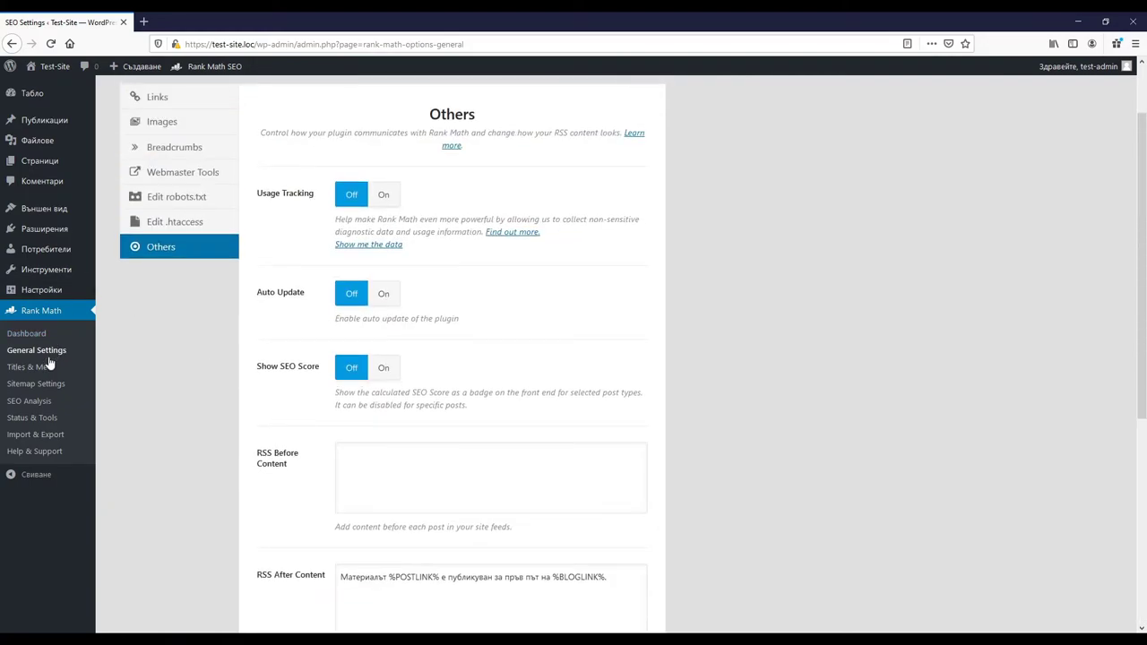
Step: Look over the Global Meta options in Titles & Meta and open the Local SEO settings
click(18, 370)
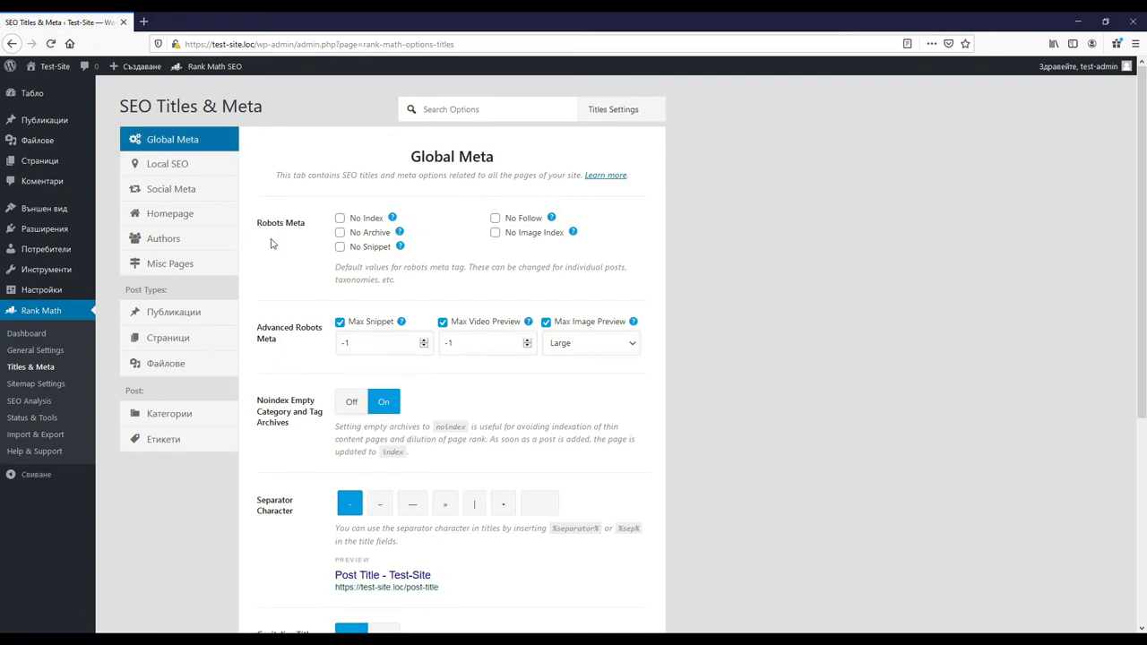
scroll(271, 243, down, 1)
scroll(272, 243, up, 1)
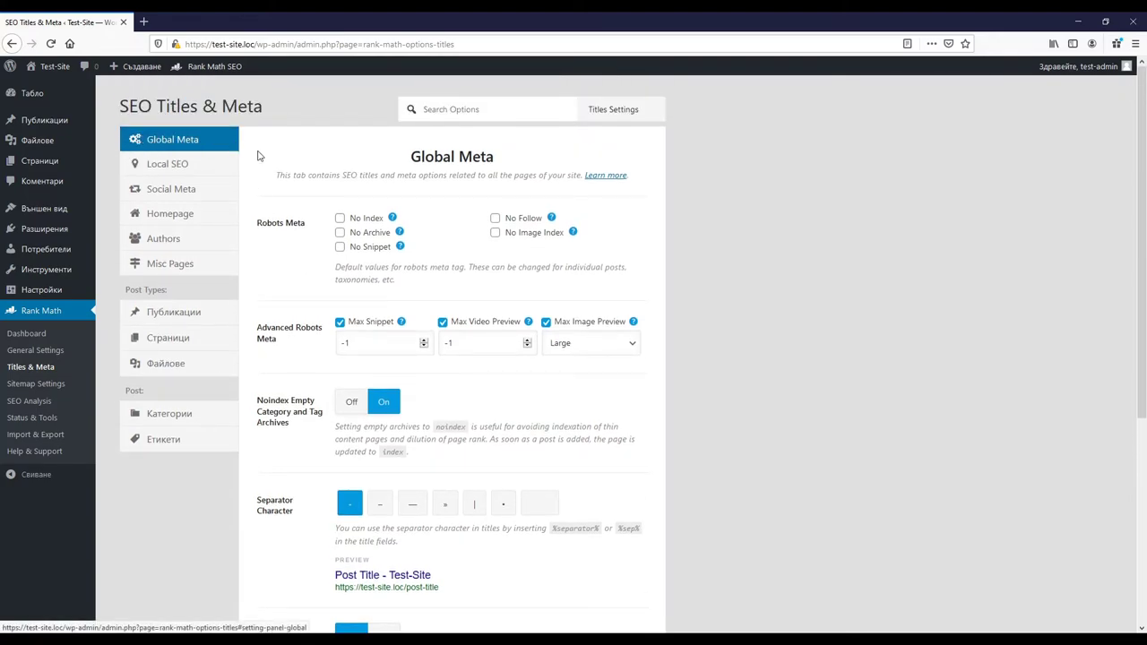
scroll(278, 241, down, 5)
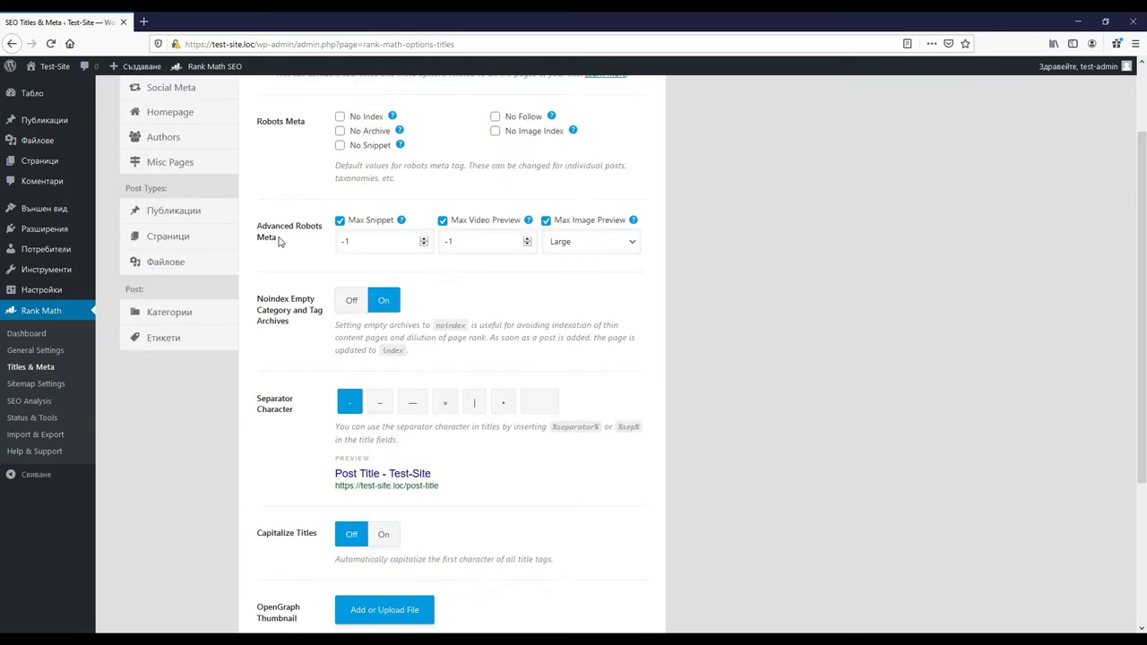
scroll(277, 241, up, 5)
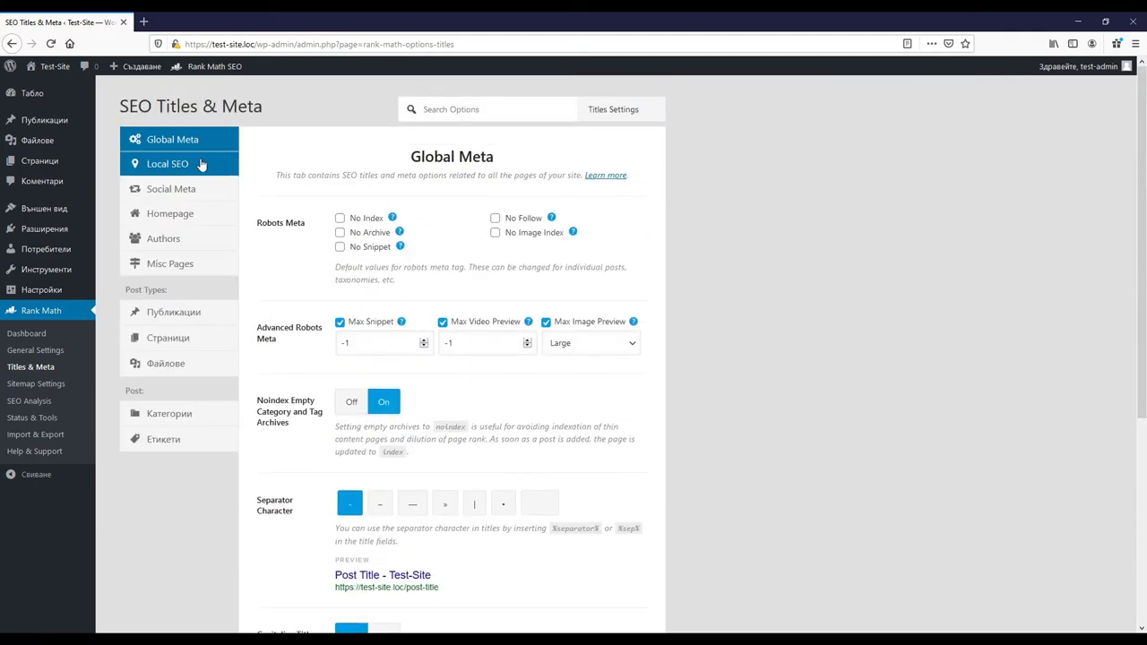
click(175, 168)
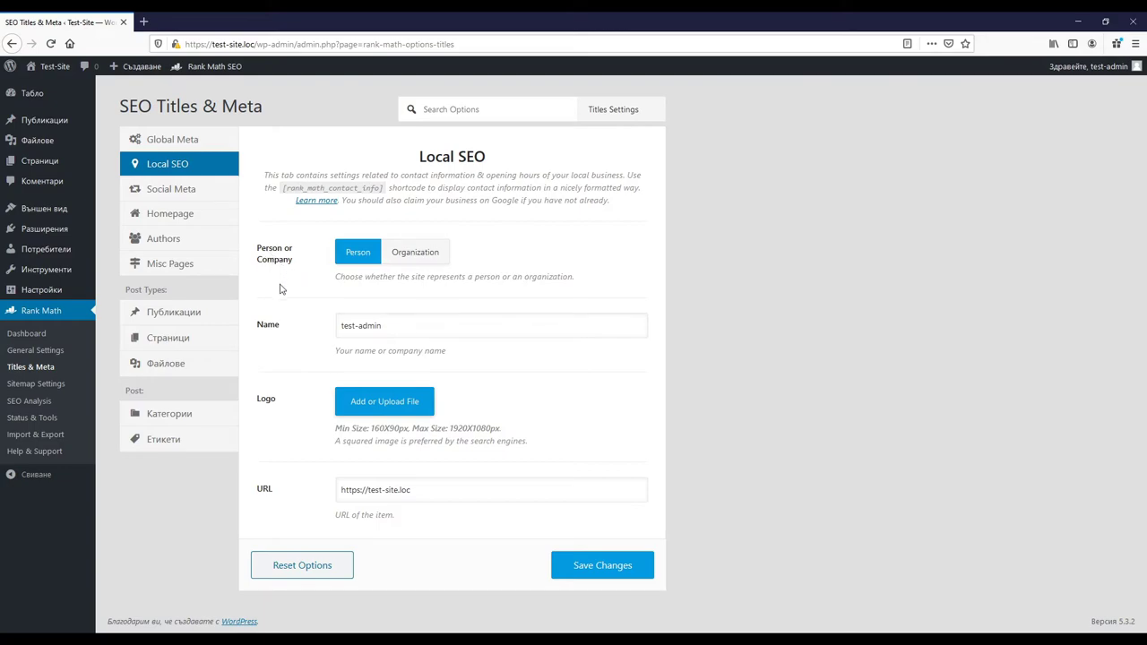
Step: Set the Local SEO Person or Company option to Organization and save the changes
click(401, 257)
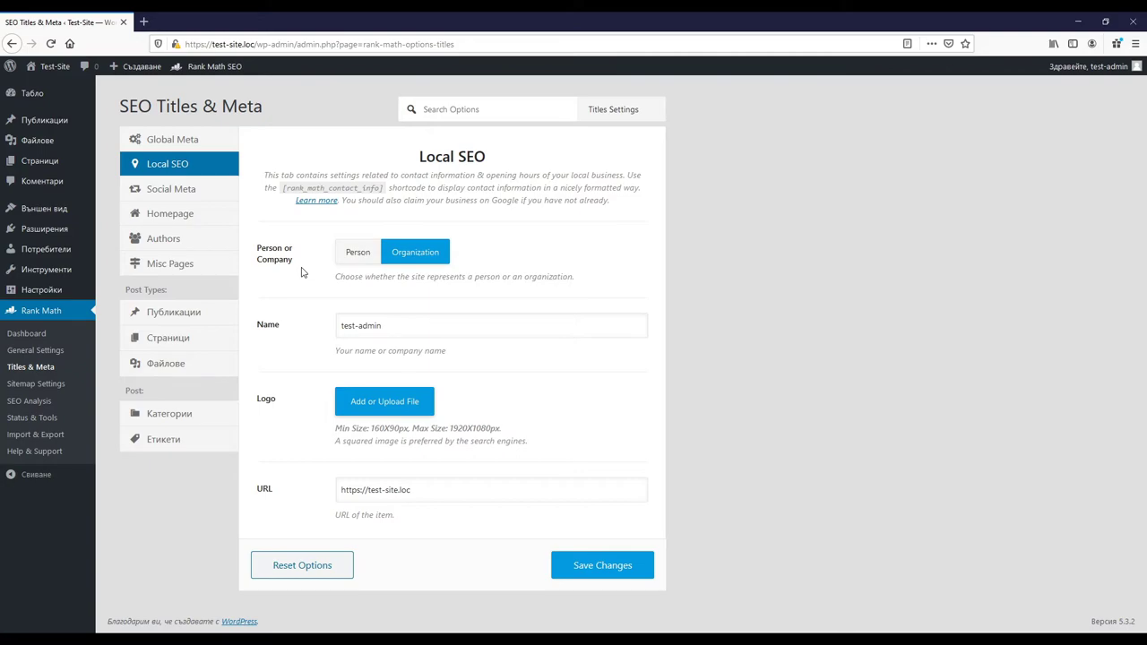
click(633, 572)
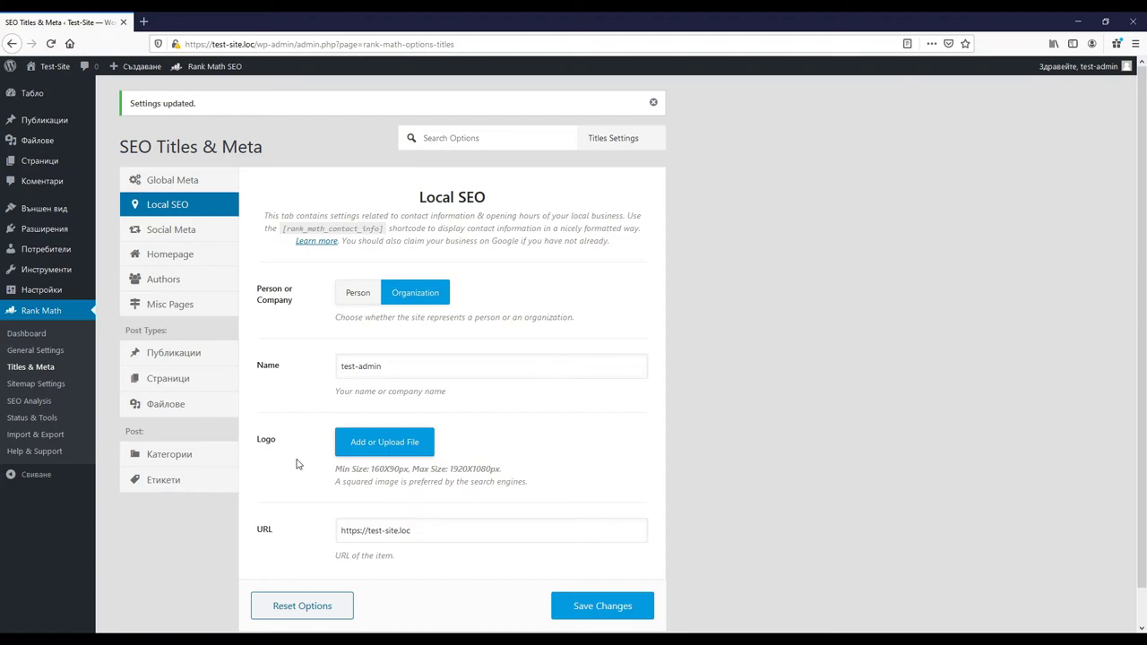
Step: Look through the Social Meta settings, from the Facebook and Twitter fields to the other social profile URLs
click(182, 235)
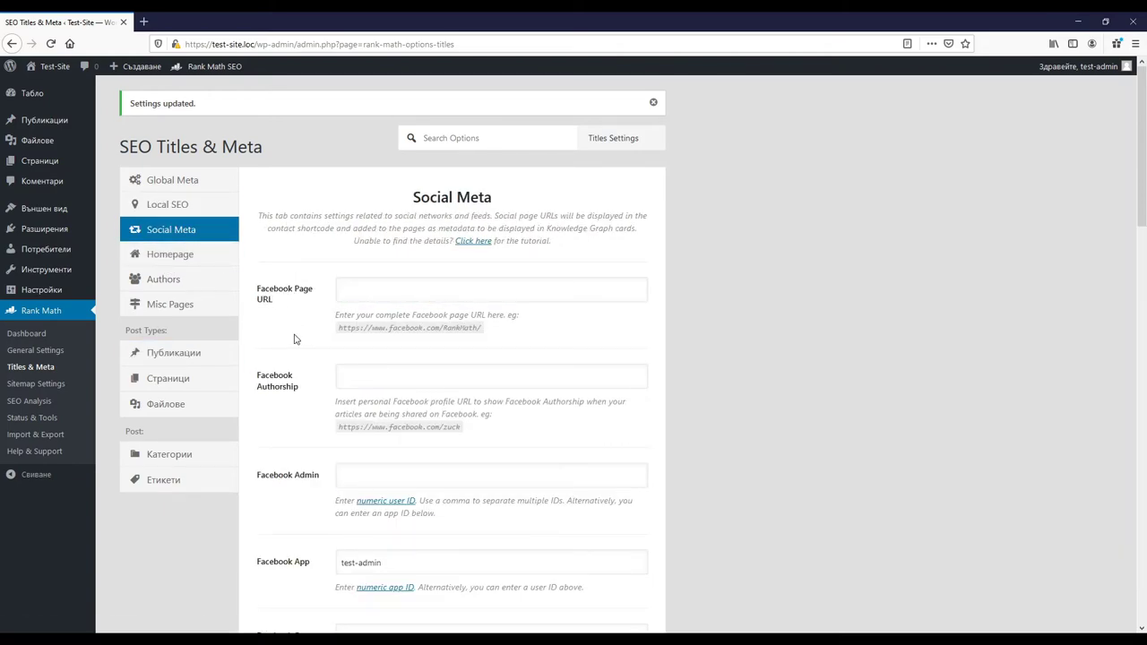
scroll(294, 339, down, 10)
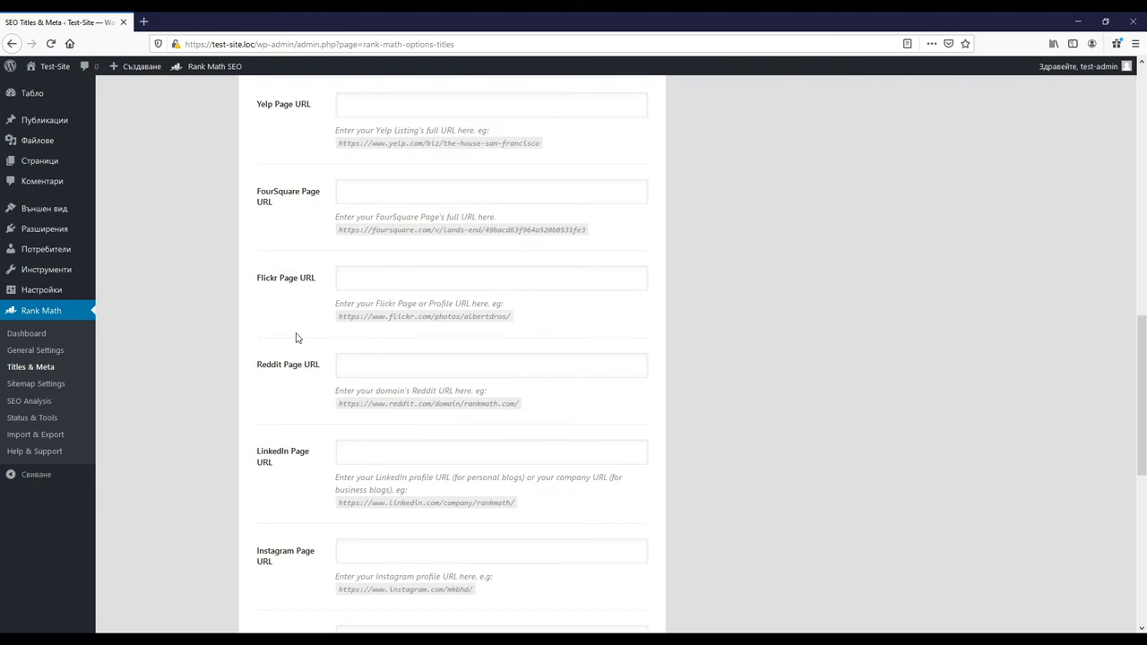
scroll(298, 338, up, 10)
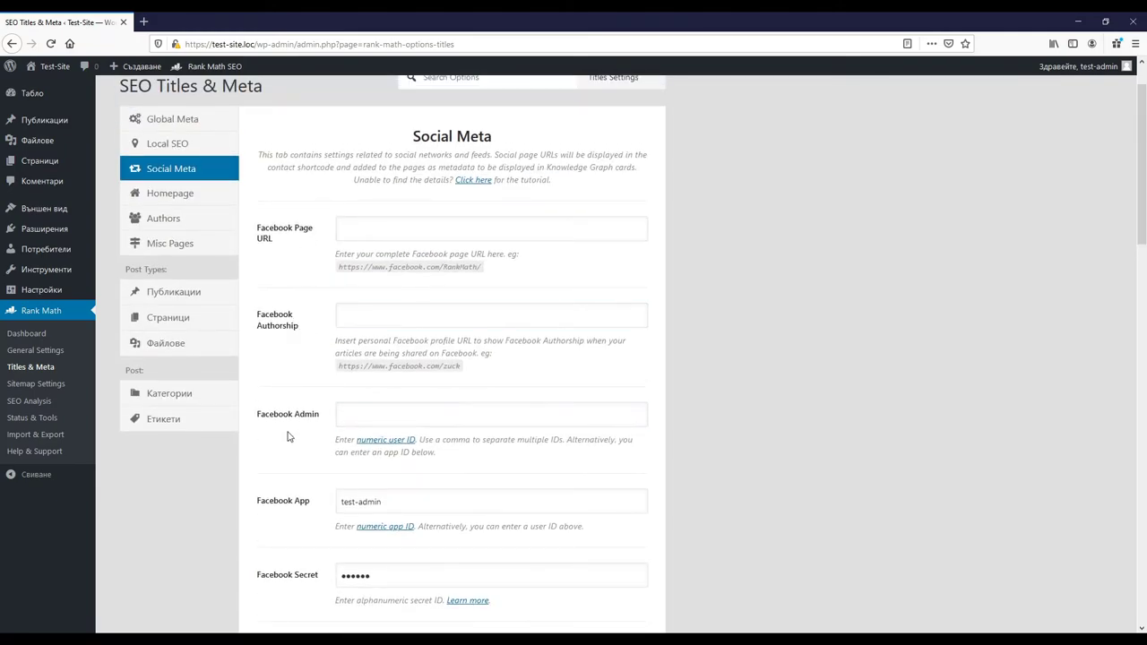
scroll(287, 475, down, 3)
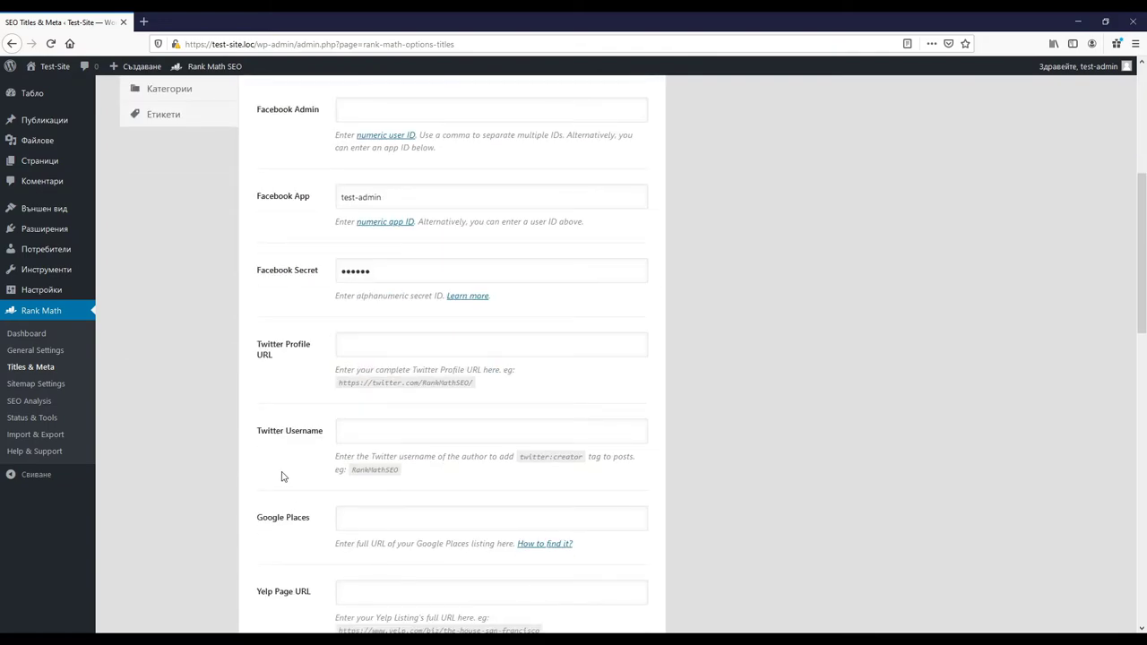
Step: Review the Homepage, Authors and Misc Pages options in Titles & Meta
click(180, 257)
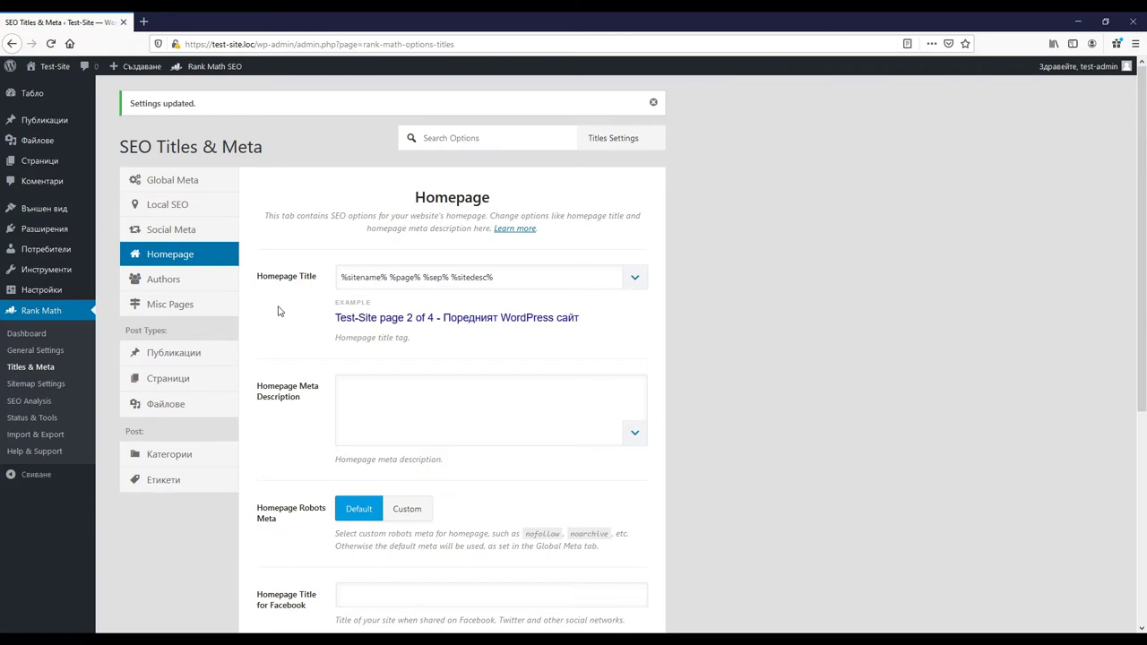
click(158, 279)
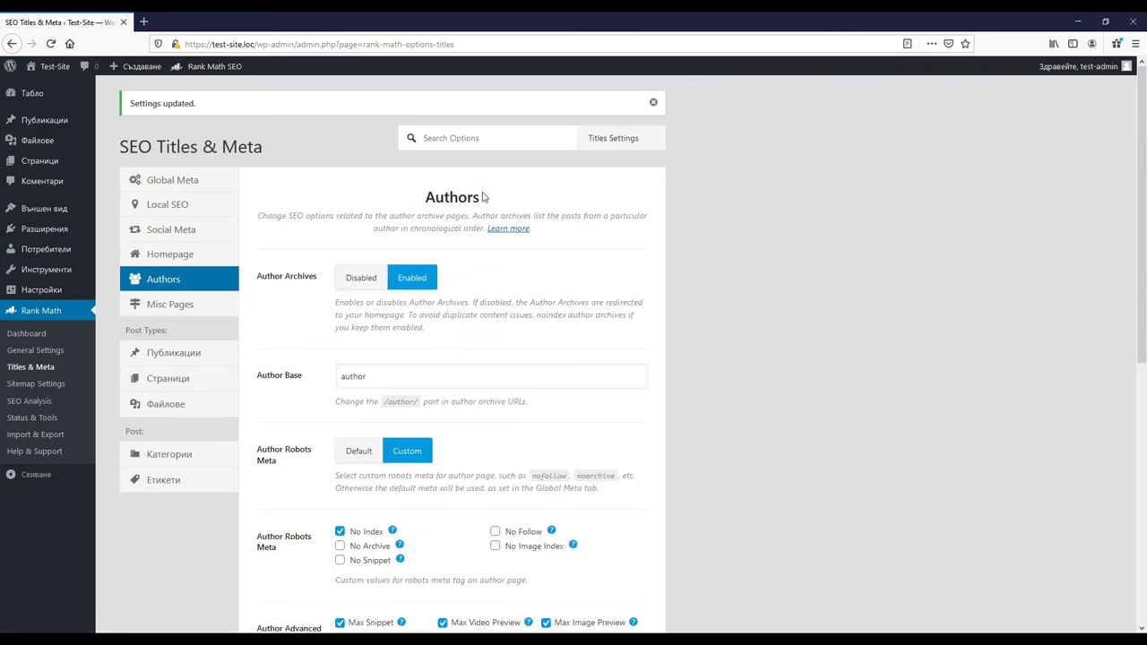
click(175, 306)
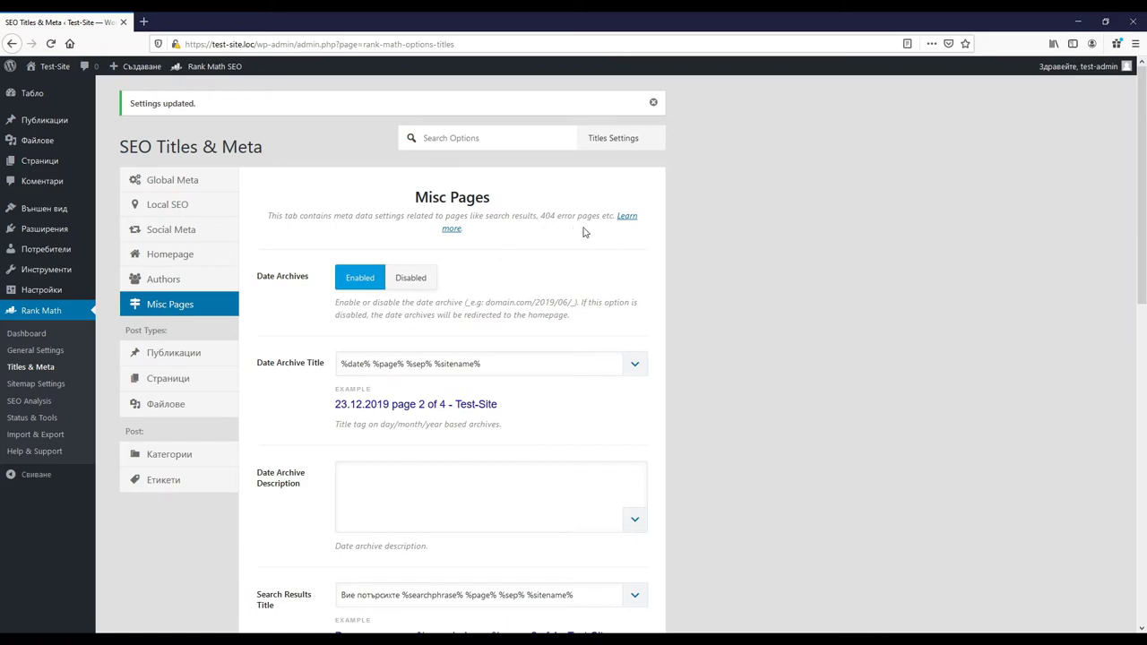
scroll(539, 355, down, 7)
scroll(540, 355, up, 3)
scroll(539, 354, up, 5)
Step: View the title and meta settings for posts, pages, media files, categories and tags
click(142, 355)
click(168, 379)
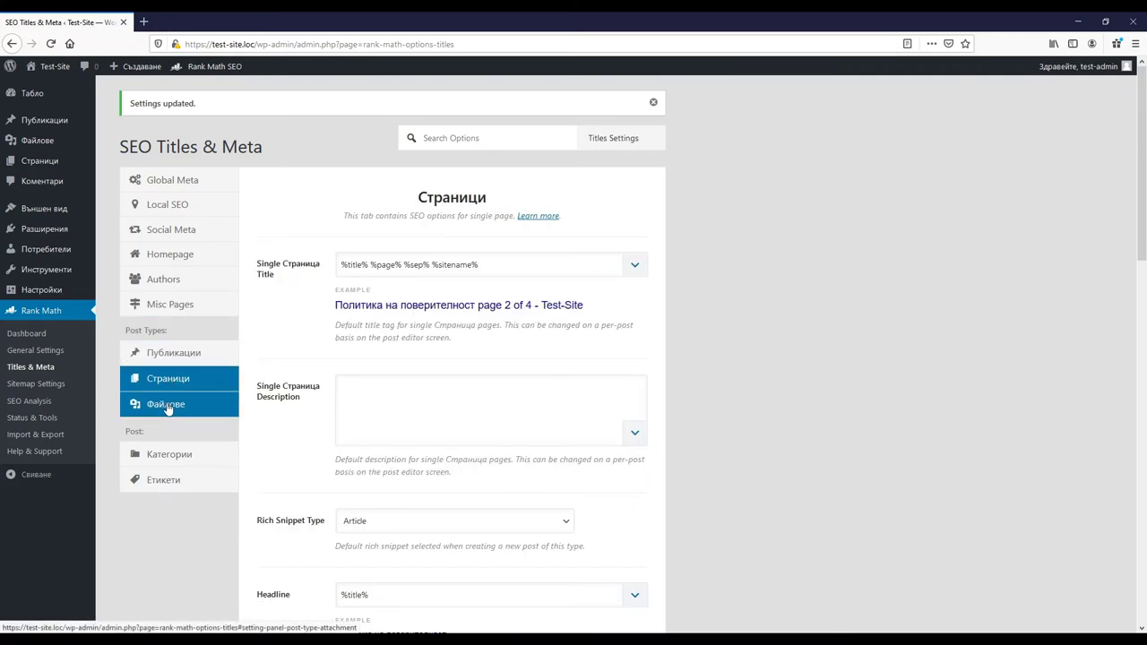
click(166, 406)
click(160, 457)
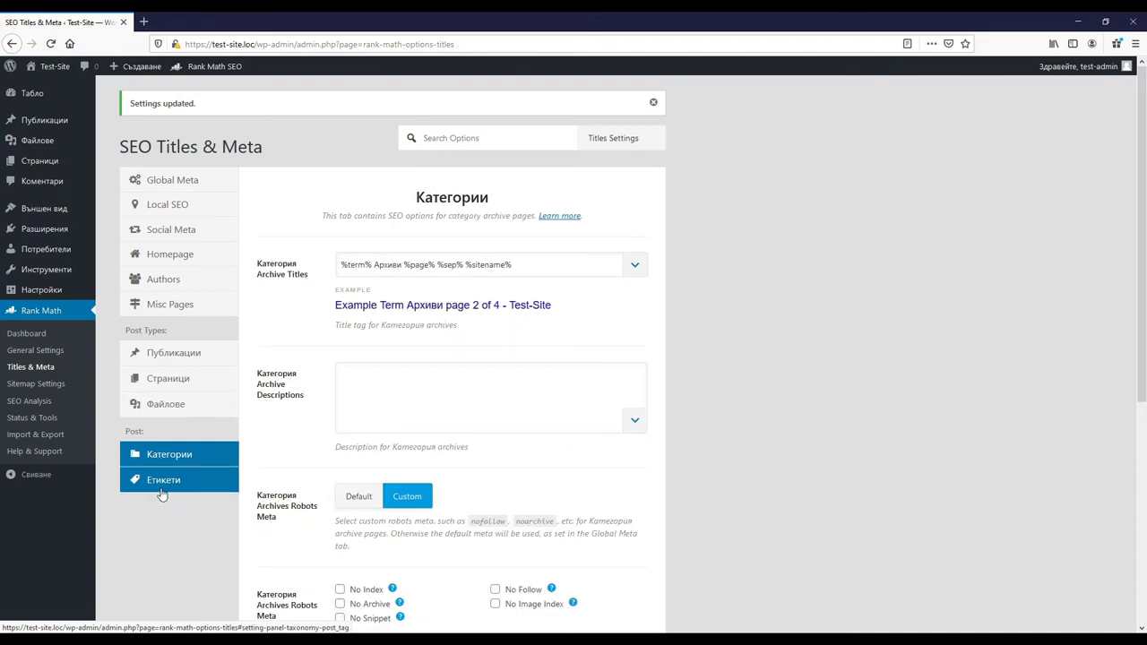
click(162, 482)
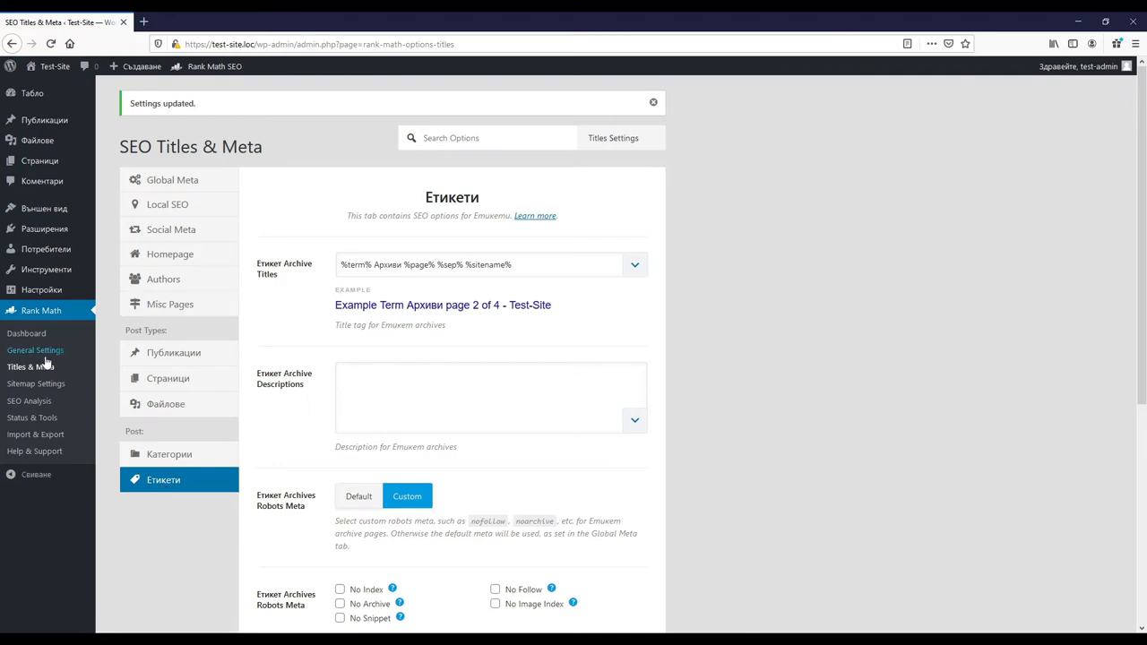
Step: Review the general Sitemap Settings, including links per sitemap, image and exclusion options, and save them
click(41, 385)
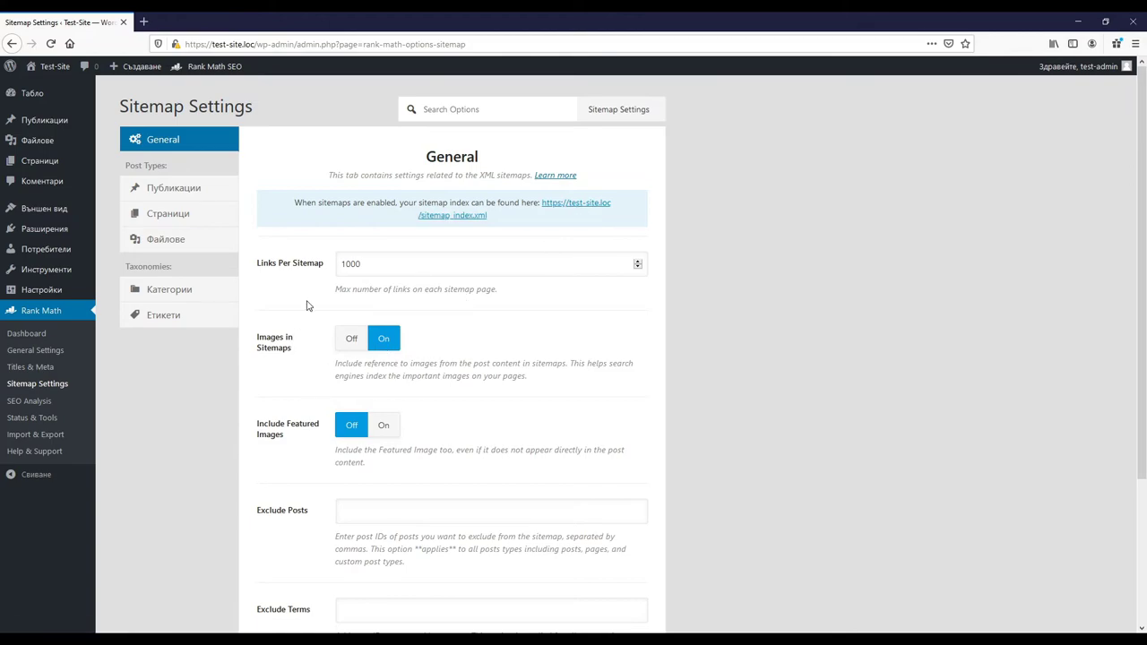
scroll(311, 454, down, 4)
click(583, 568)
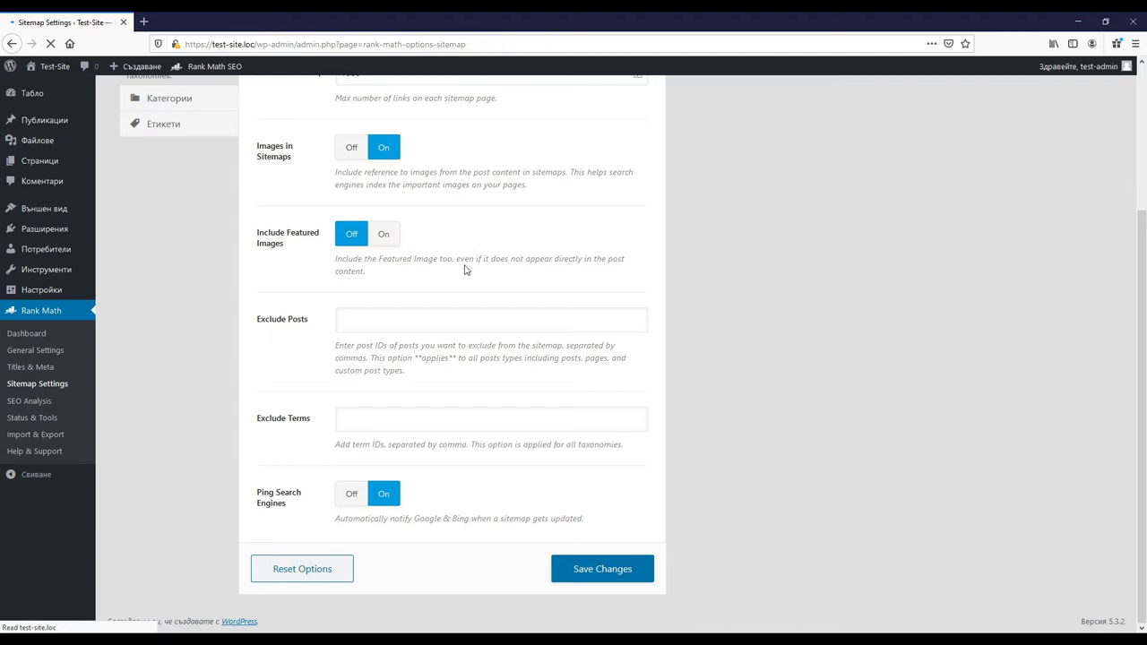
Step: View the generated XML sitemap index in a separate browser tab and close that tab
middle_click(563, 243)
click(207, 20)
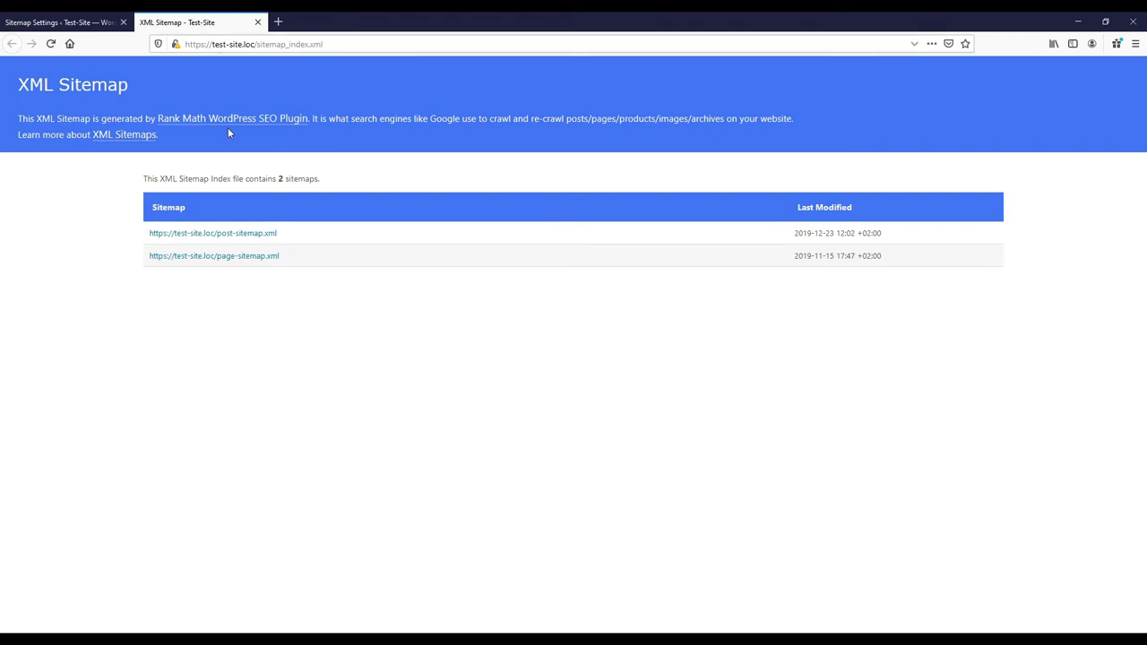
click(258, 22)
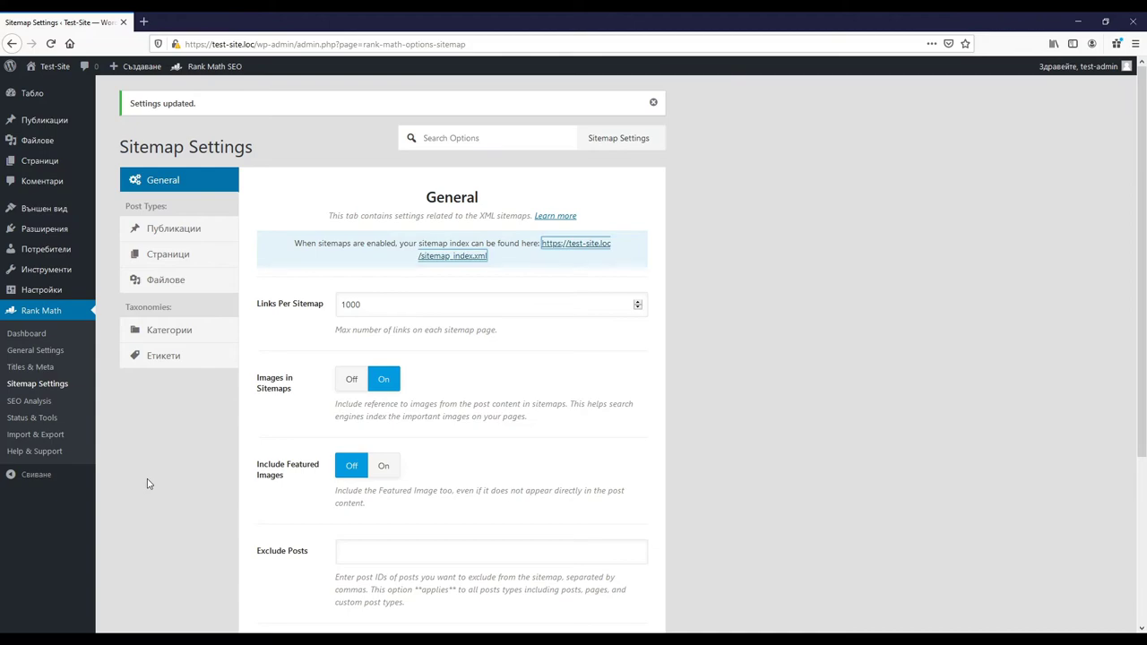
Step: Look over the sitemap settings for posts, pages, media files, categories and tags
click(185, 237)
click(184, 255)
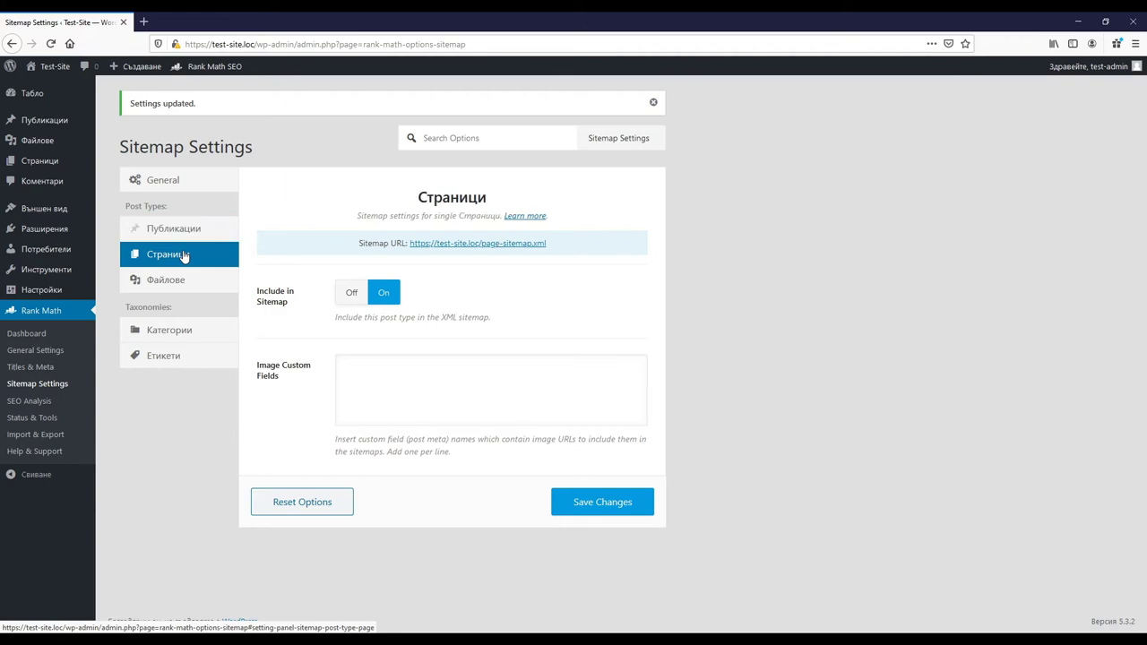
click(184, 283)
click(181, 344)
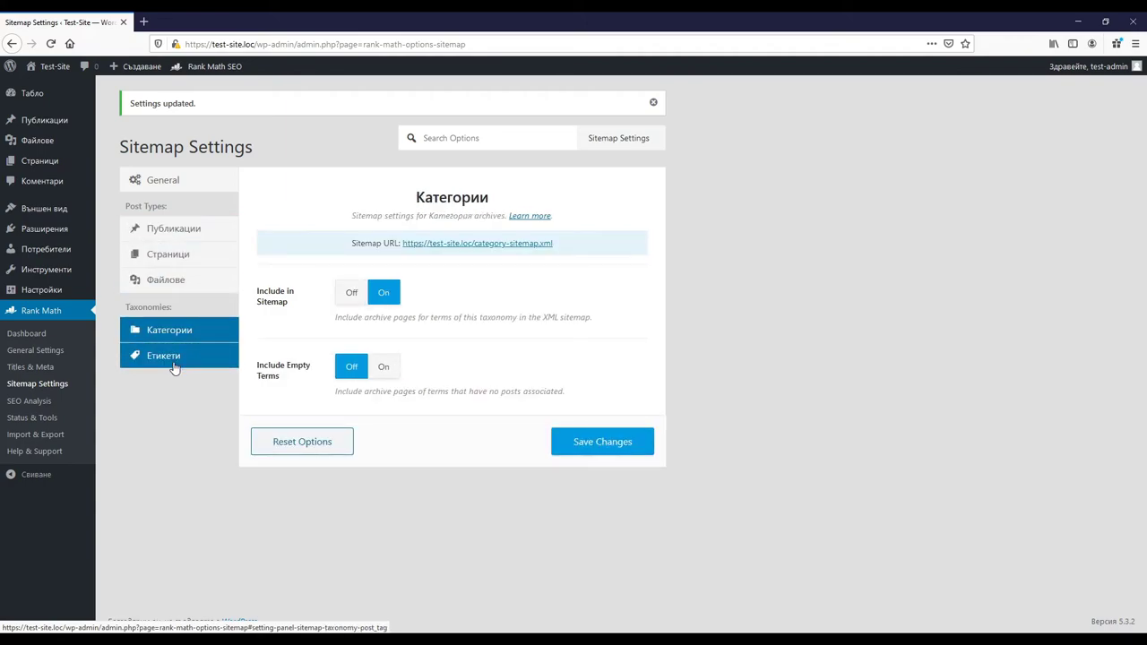
click(174, 361)
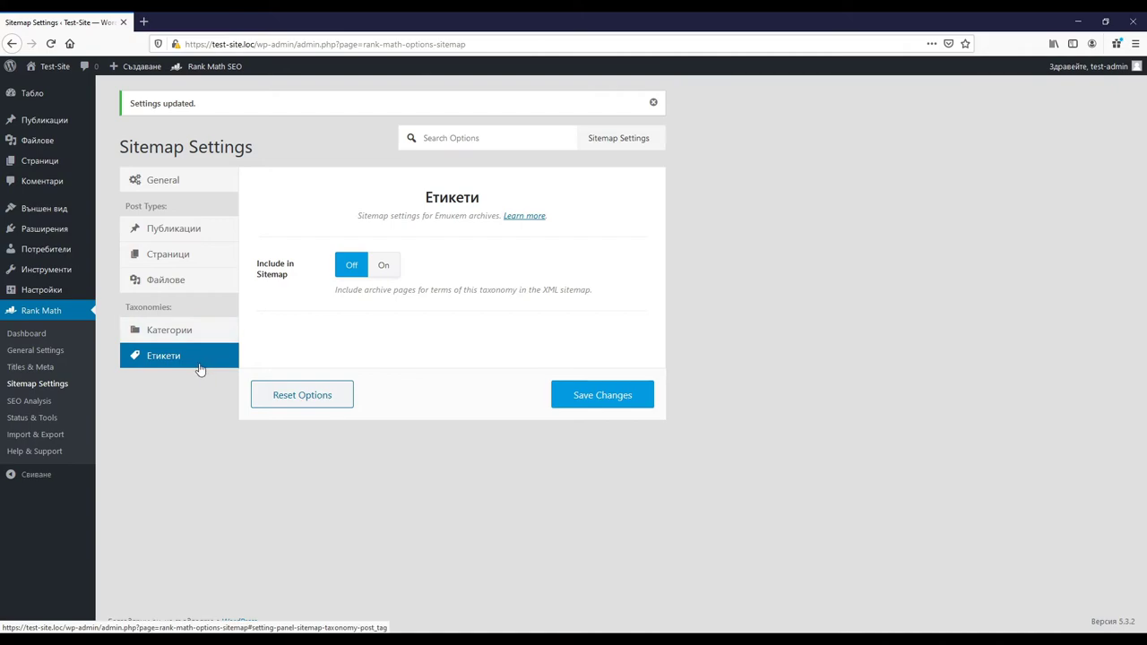
Step: Run a site-wide SEO analysis and read through its Basic, Advanced and Social SEO results
click(36, 404)
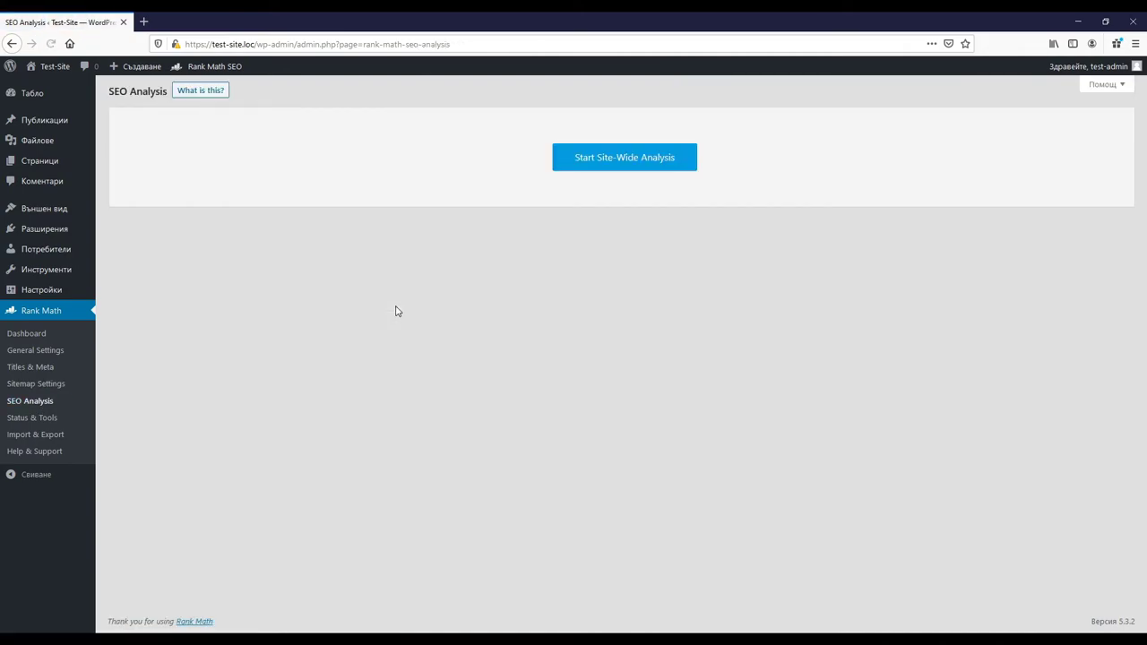
click(605, 157)
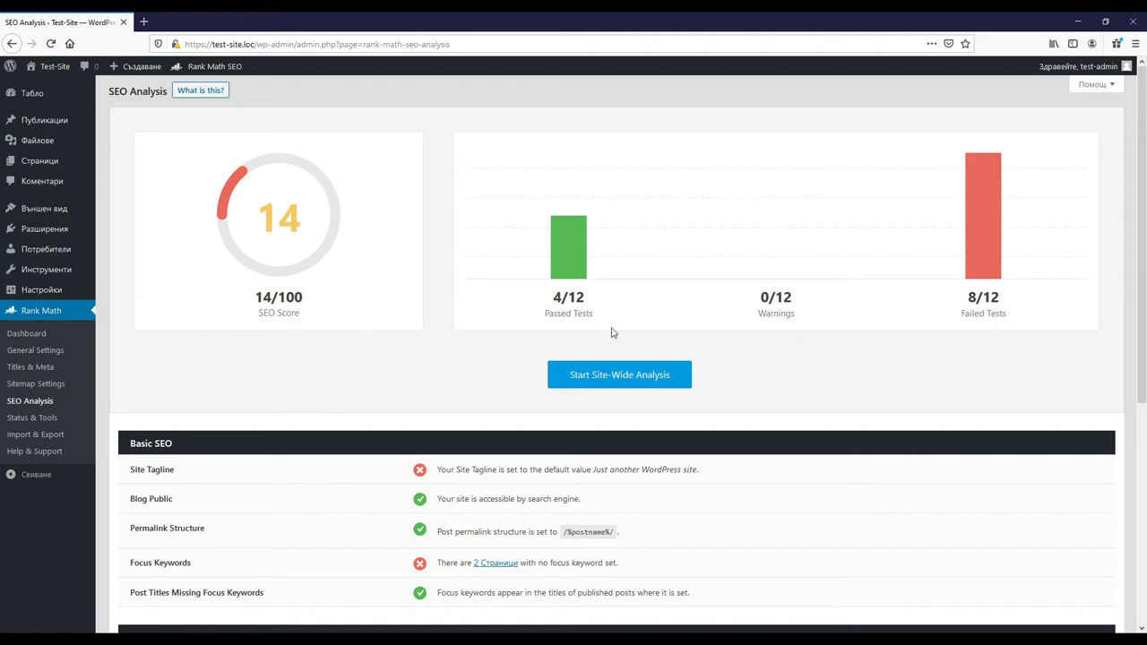
scroll(374, 399, down, 3)
scroll(374, 399, down, 3)
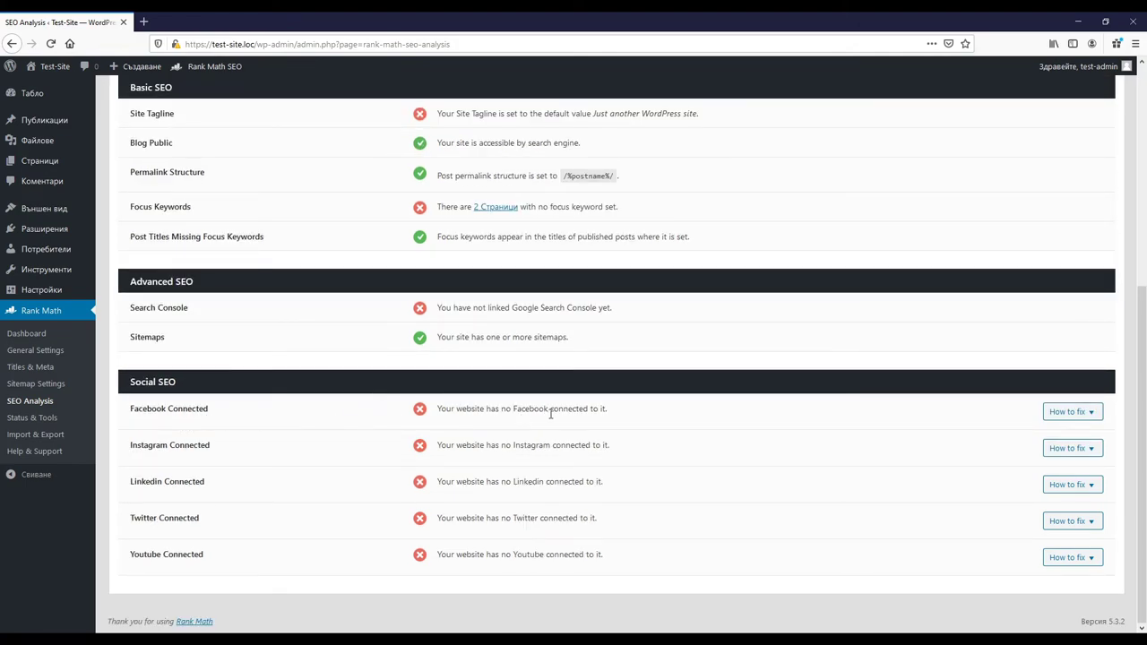
Step: Read the fix suggestion for the Facebook Connected test and look over the analysis results again
click(1092, 412)
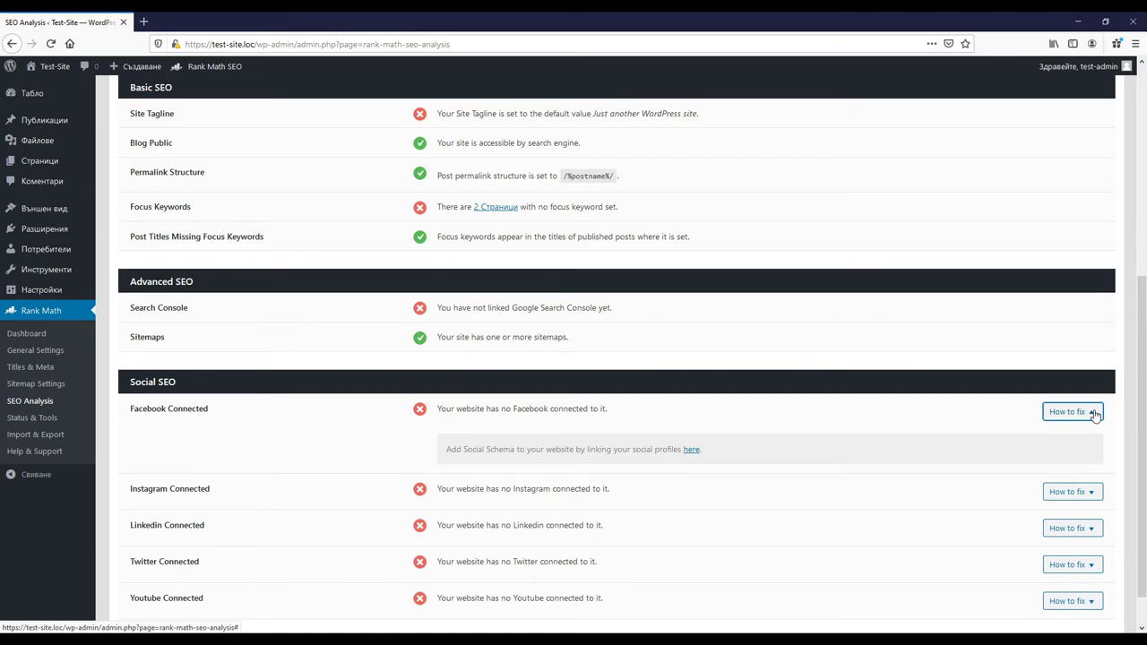
click(1092, 412)
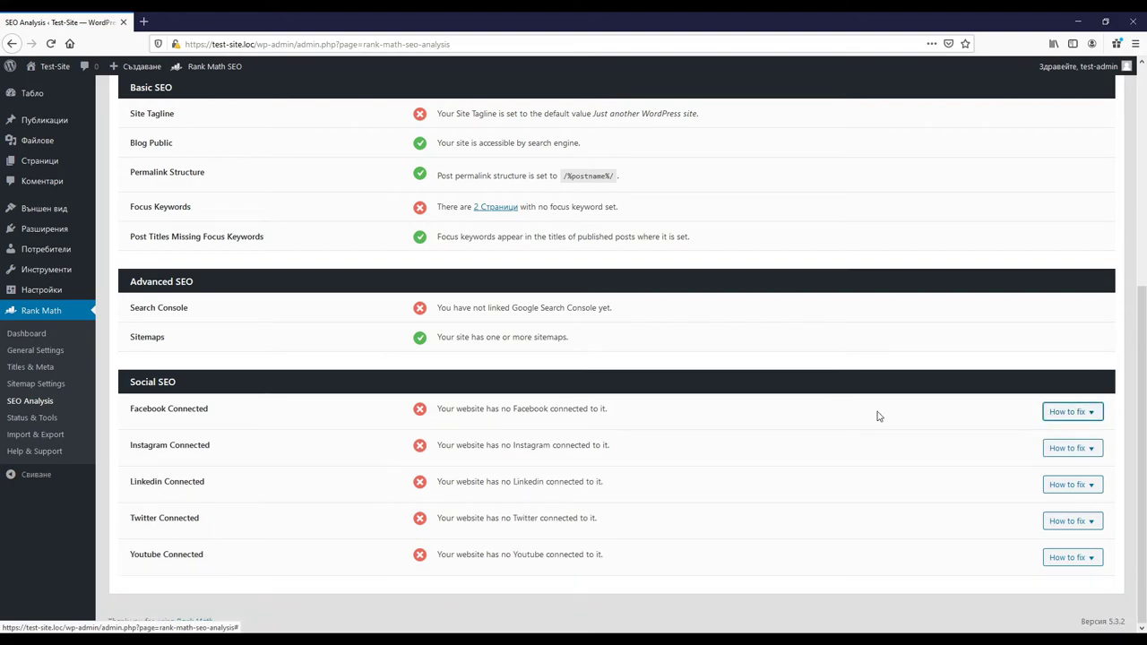
scroll(667, 547, up, 4)
scroll(667, 547, down, 3)
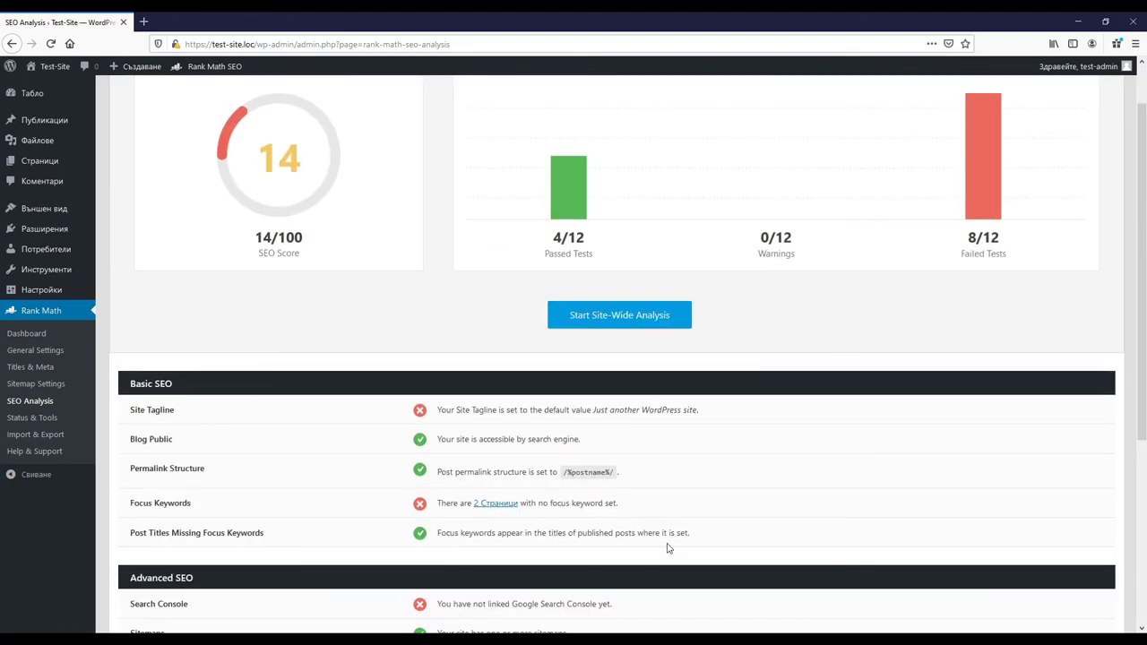
scroll(668, 547, up, 3)
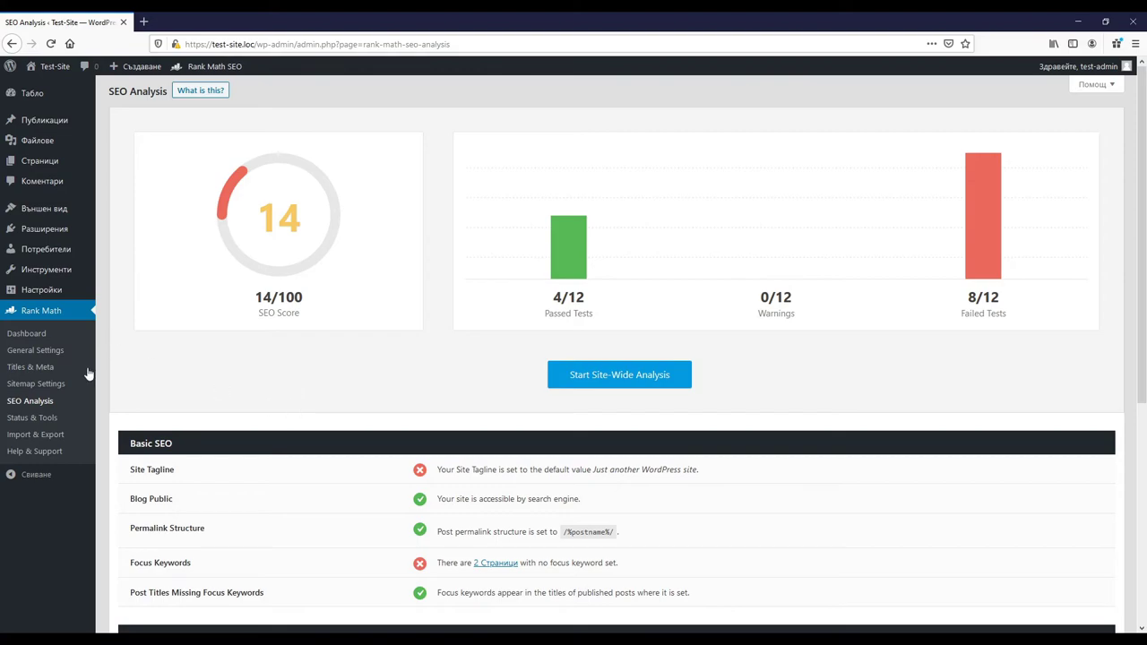
Step: Examine the System Status, Tools, Import & Export and Help & Support pages of Rank Math
click(31, 422)
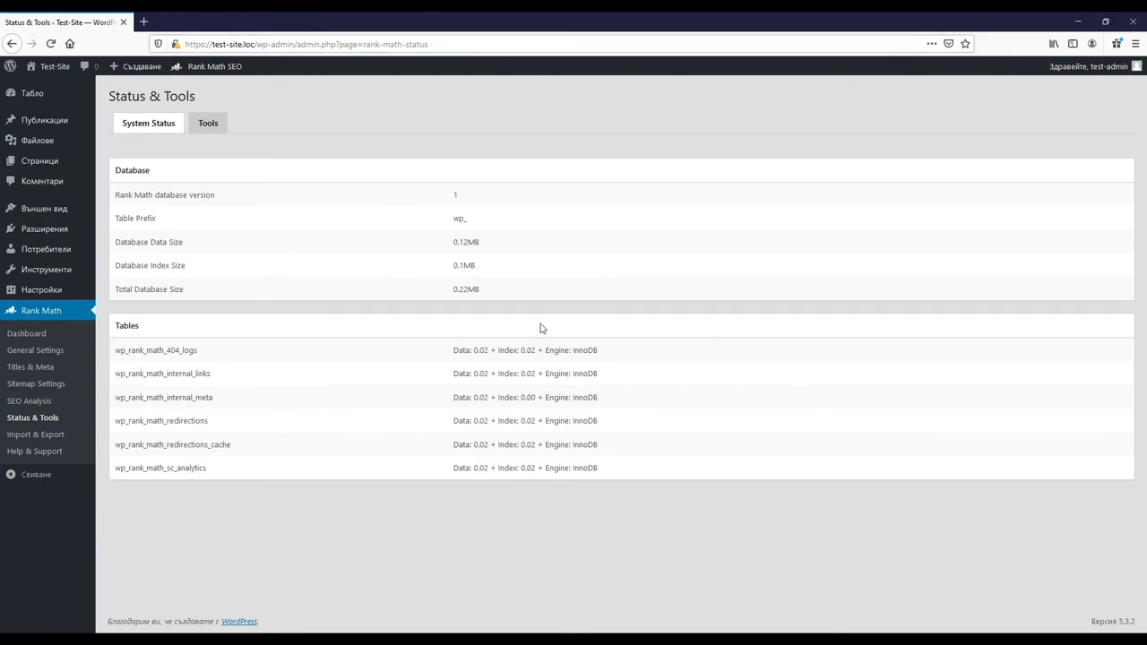
click(218, 124)
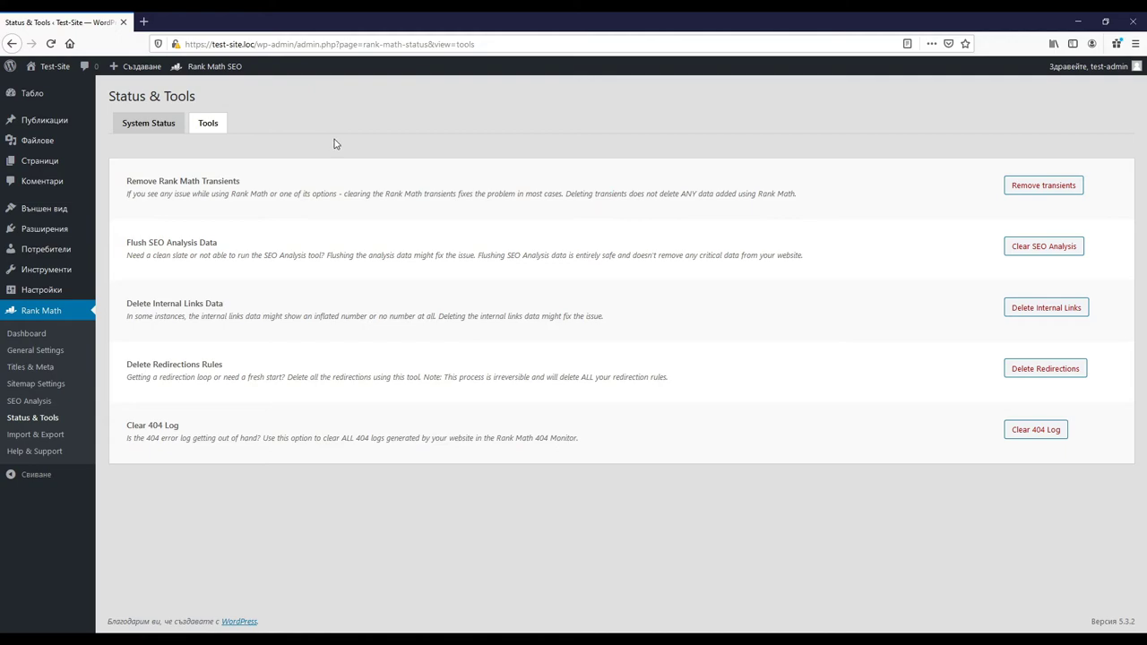
click(37, 434)
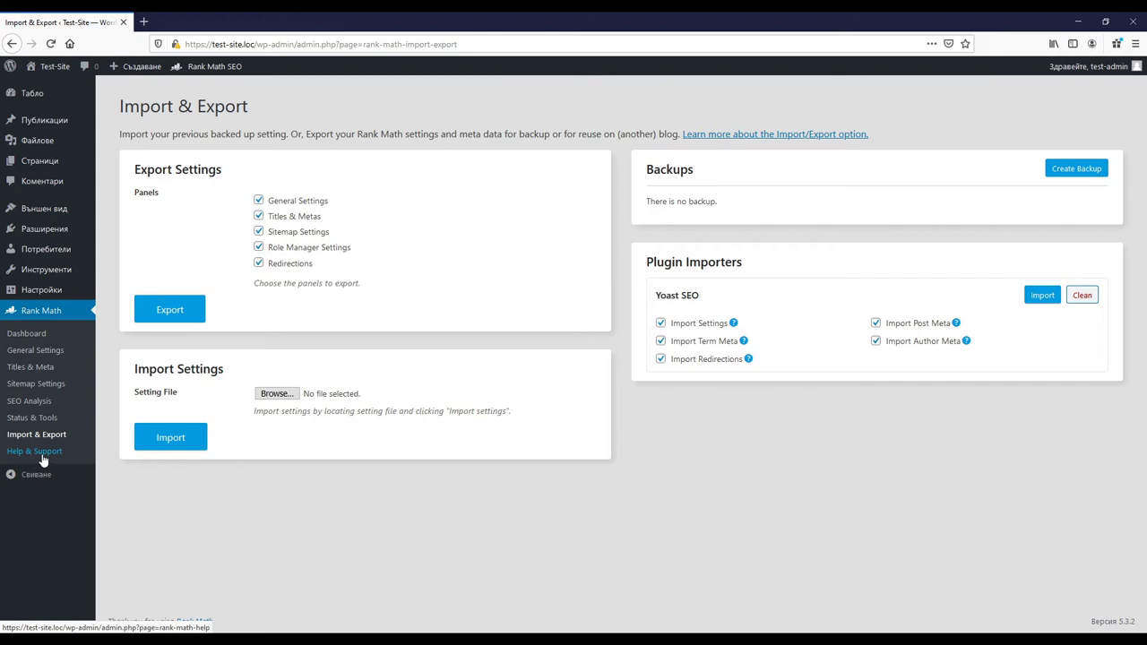
click(42, 459)
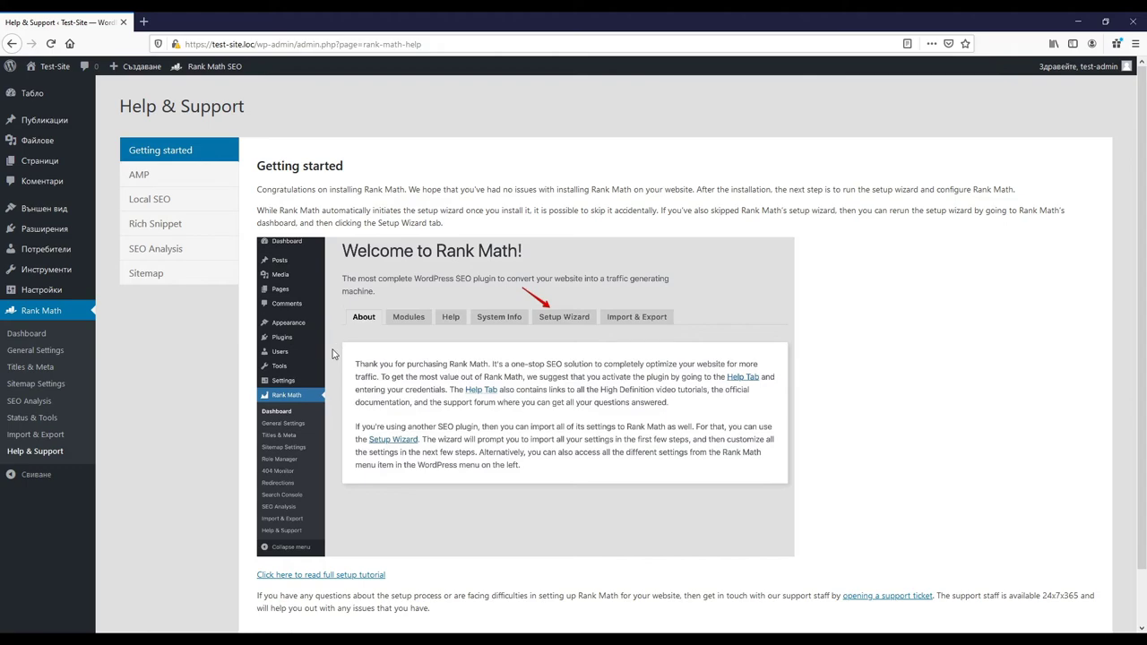
scroll(333, 354, down, 2)
scroll(316, 355, up, 2)
Step: Open the post "Здравей, свят!" for editing and bring up its Rank Math SEO General settings
mouse_move(45, 120)
click(116, 130)
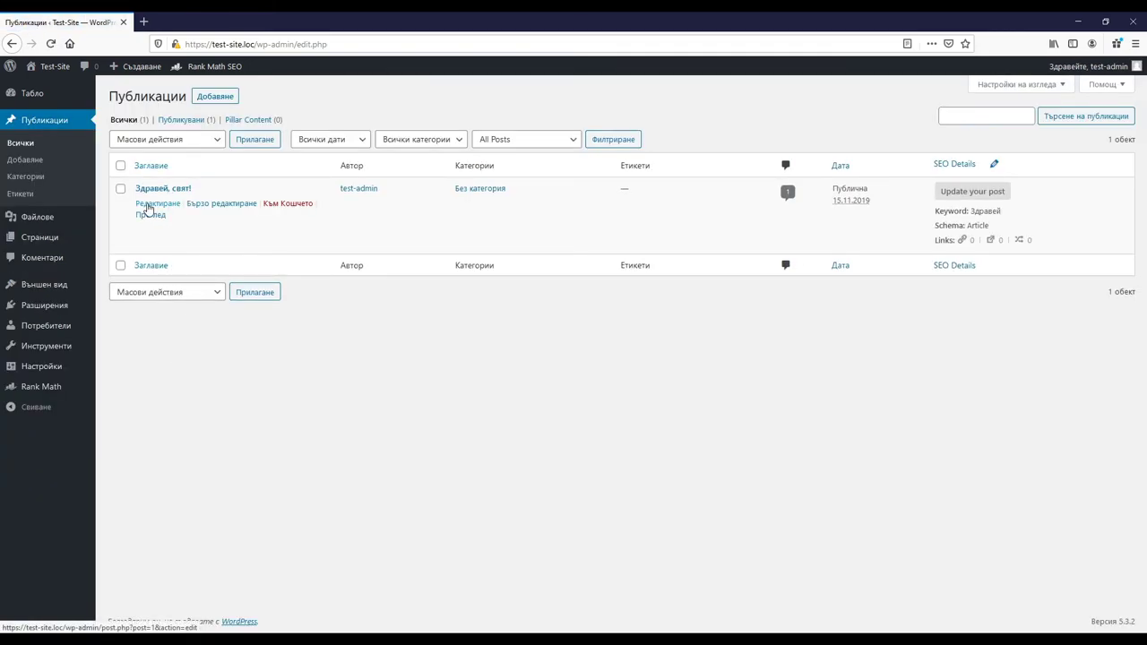
click(148, 204)
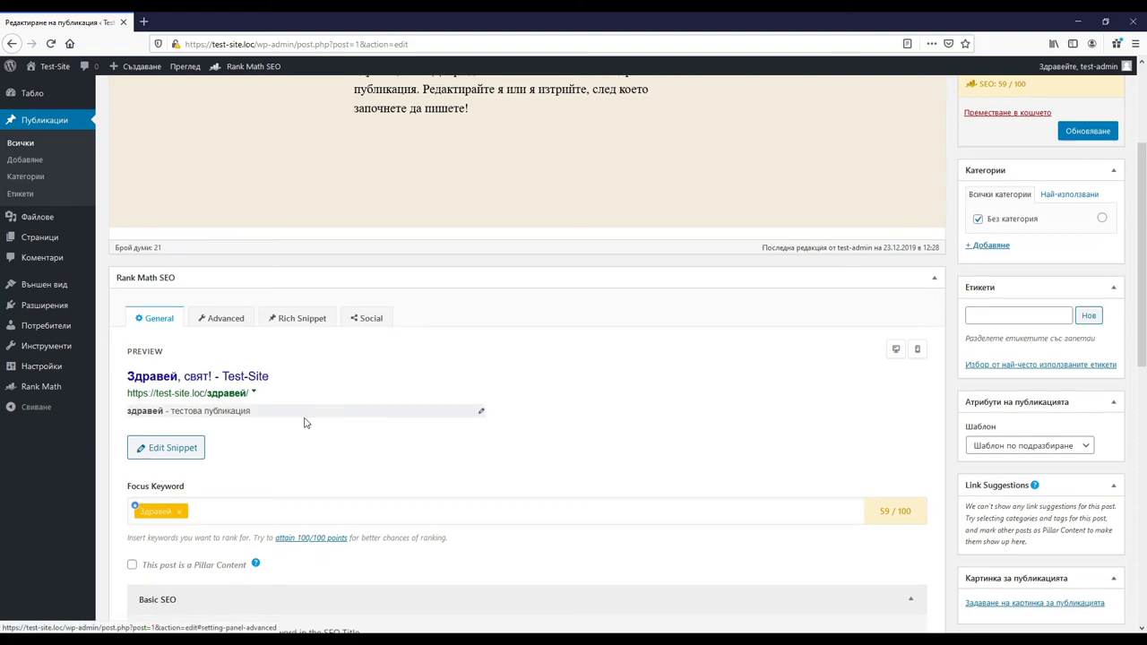
scroll(303, 422, down, 2)
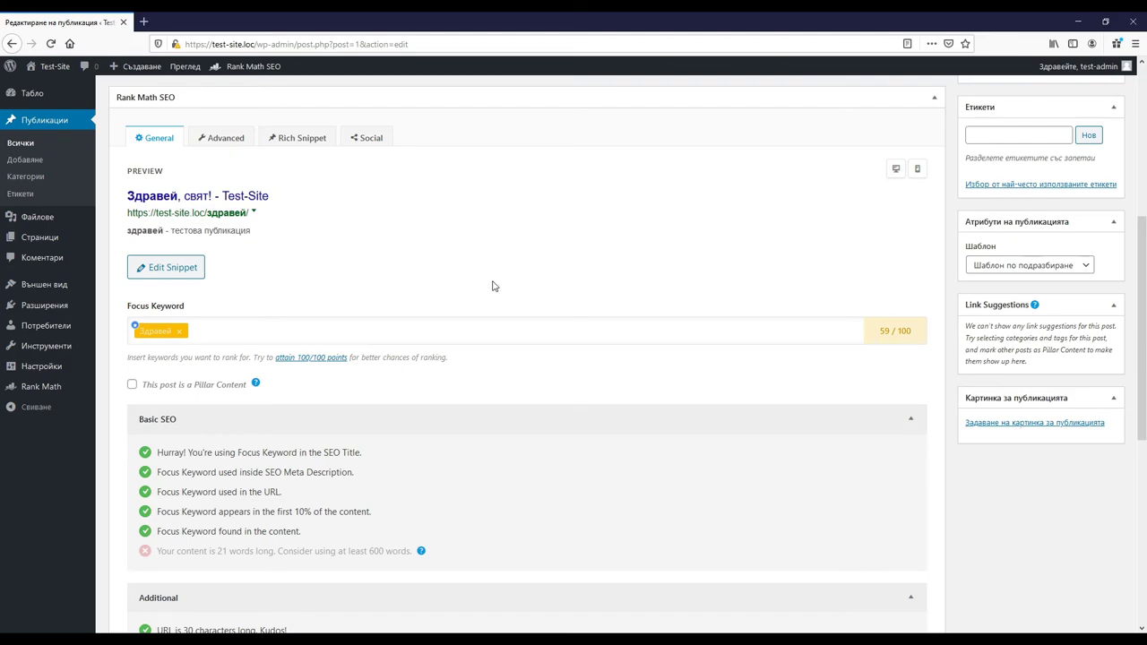
Step: Add "свят" as a second focus keyword for the post
click(271, 329)
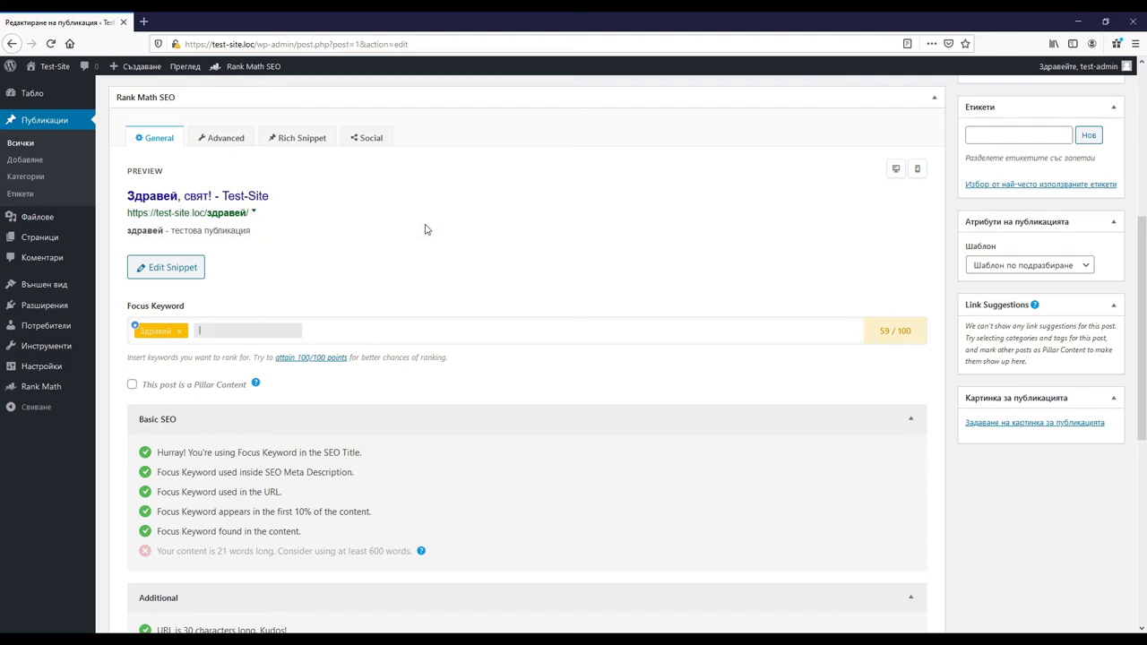
text(свят)
key(Return)
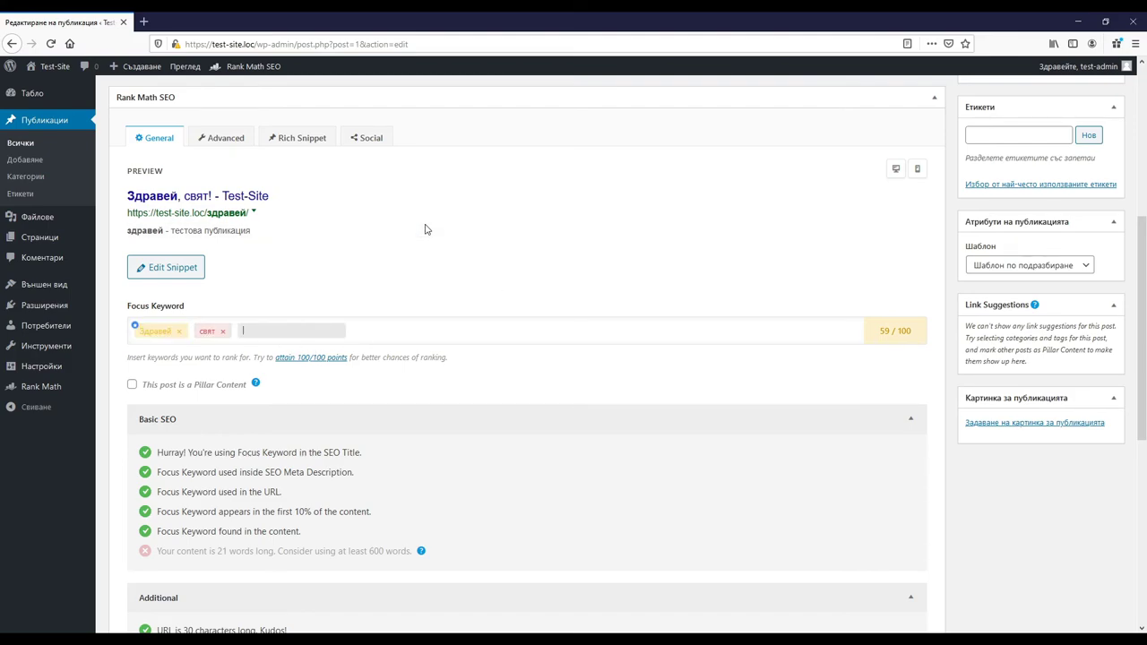
Step: Compare the SEO checks for the focus keywords "Здравей" and "свят", from Basic SEO through Content Readability
click(158, 333)
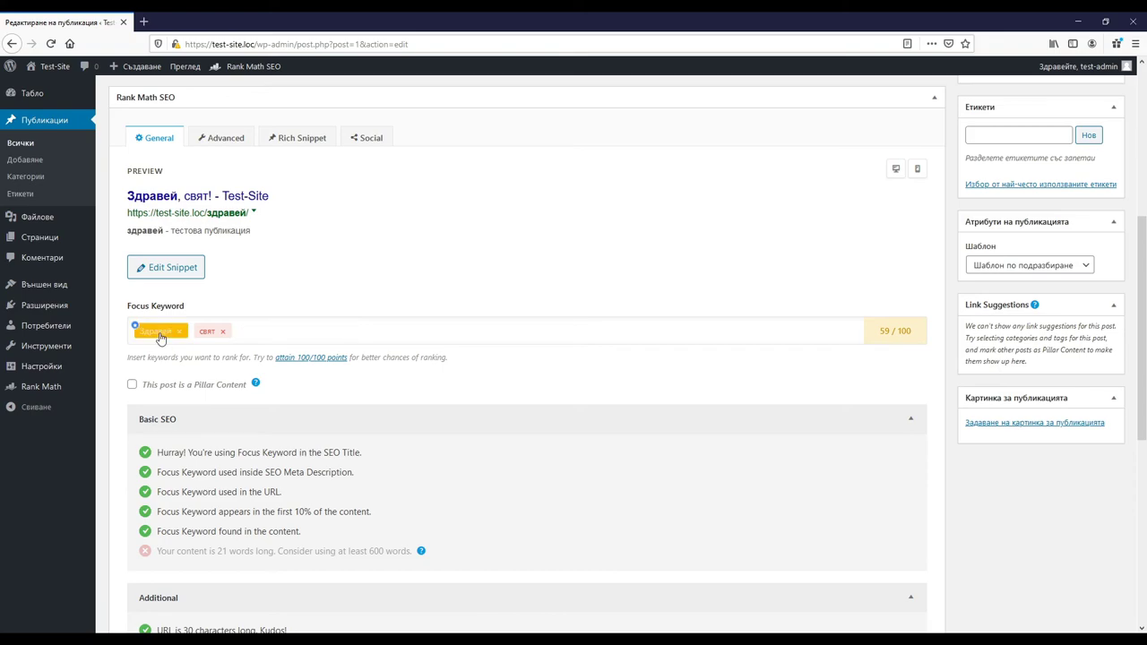
click(205, 336)
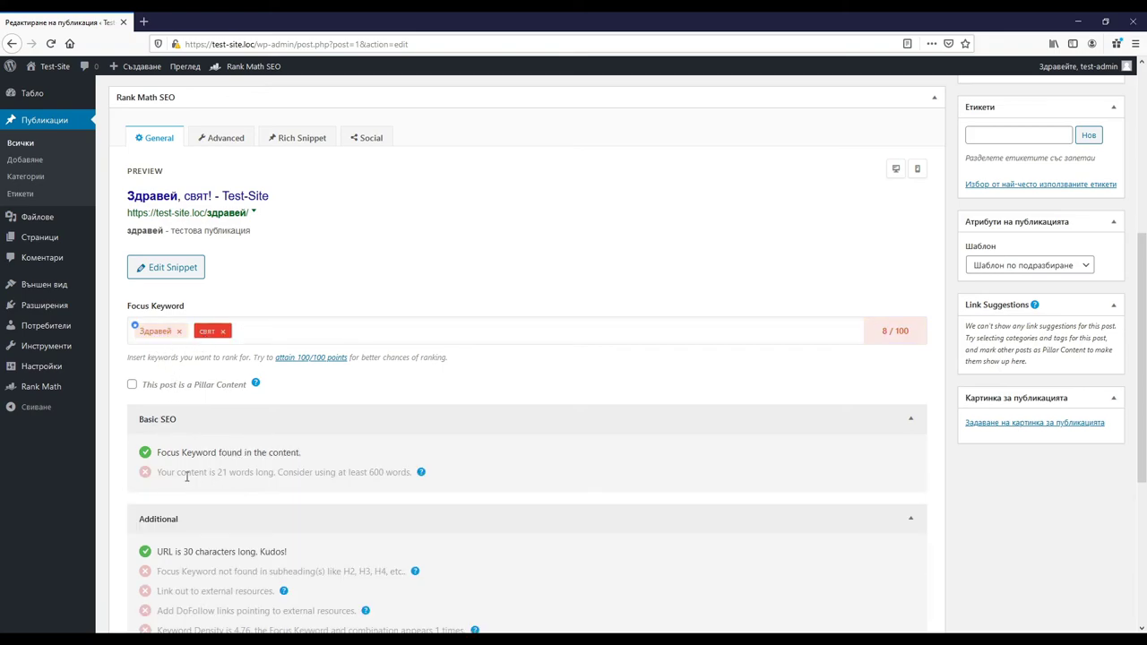
scroll(186, 477, down, 1)
scroll(186, 479, down, 2)
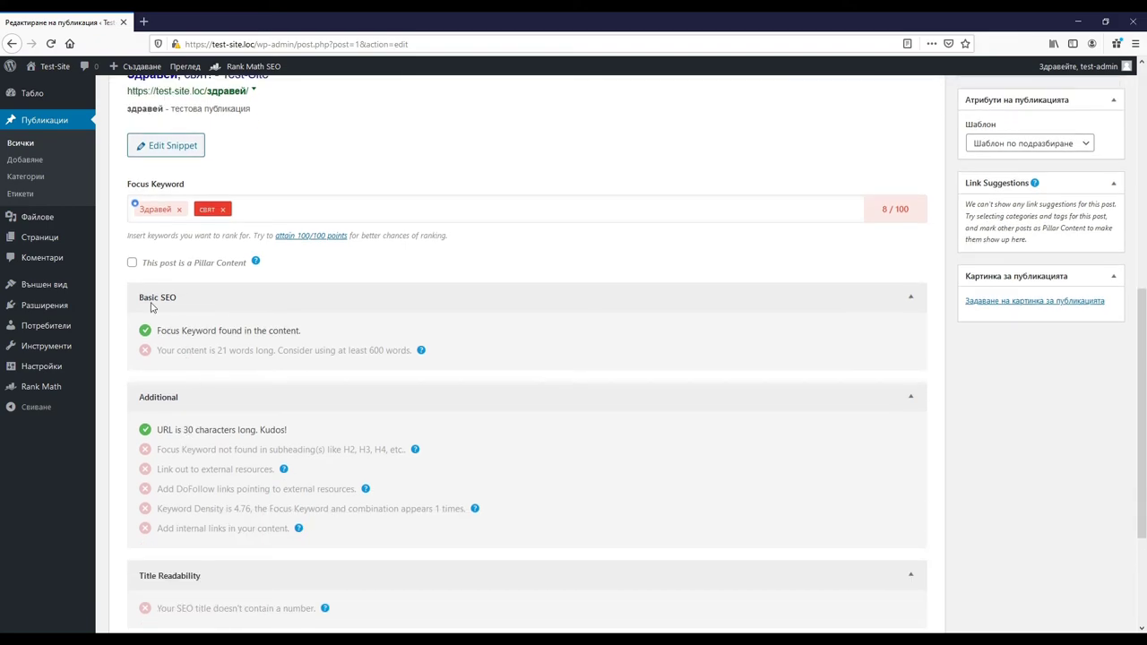
click(152, 212)
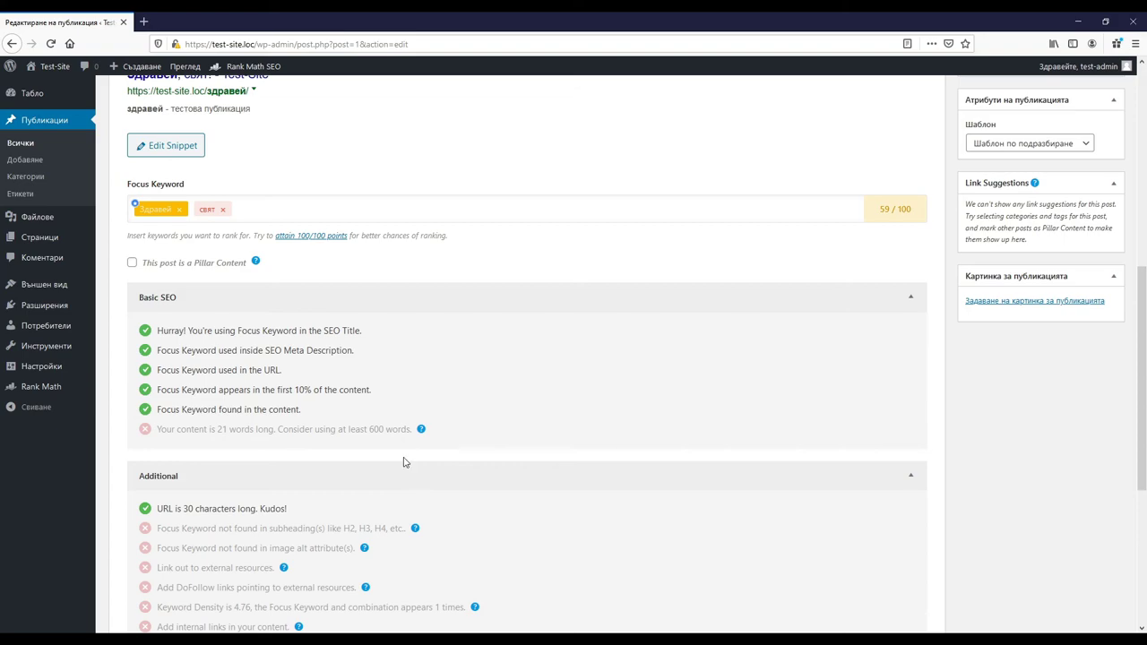
scroll(403, 475, down, 5)
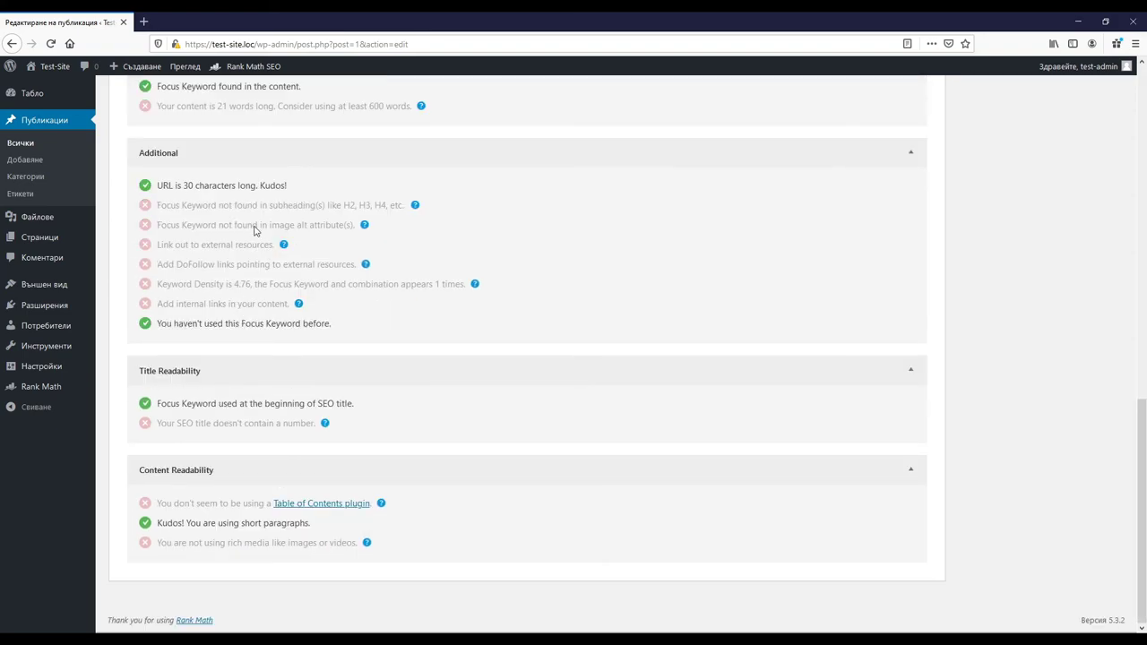
scroll(450, 468, up, 3)
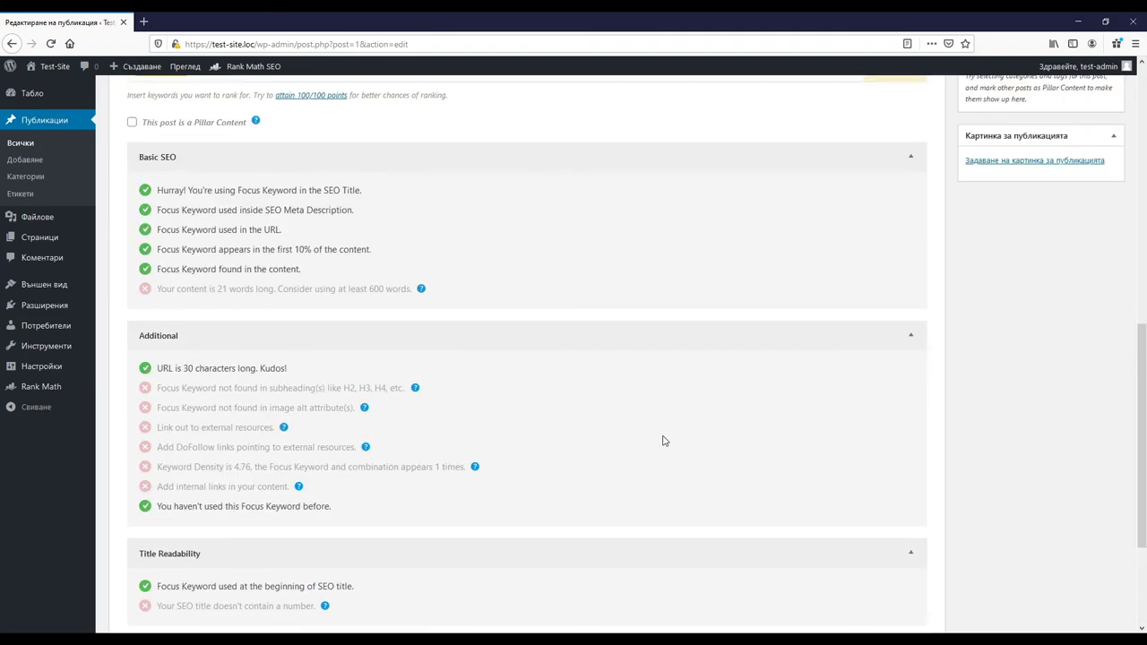
scroll(659, 417, up, 4)
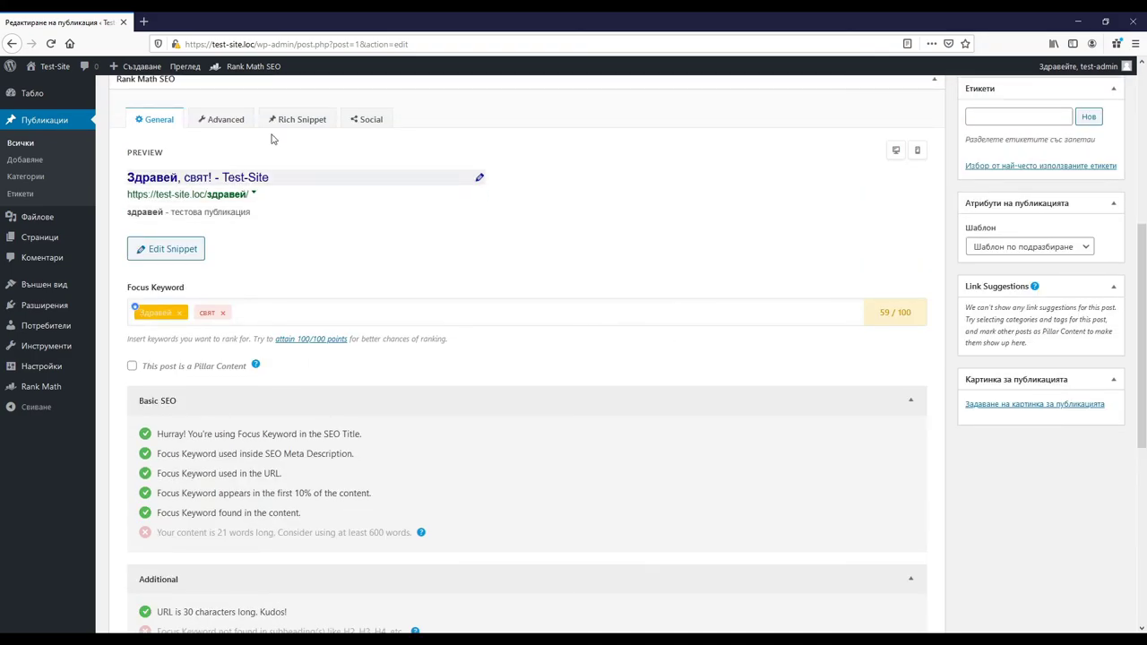
Step: Look through the post's Advanced, Rich Snippet and Social settings in Rank Math SEO, ending back on General
click(215, 121)
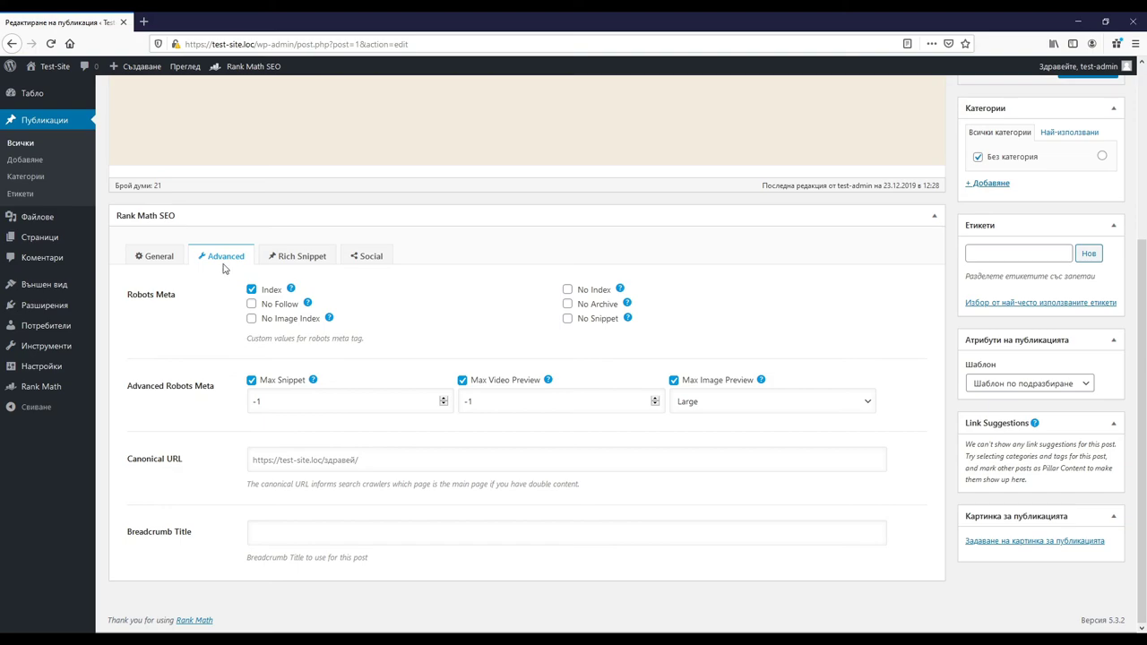
click(300, 257)
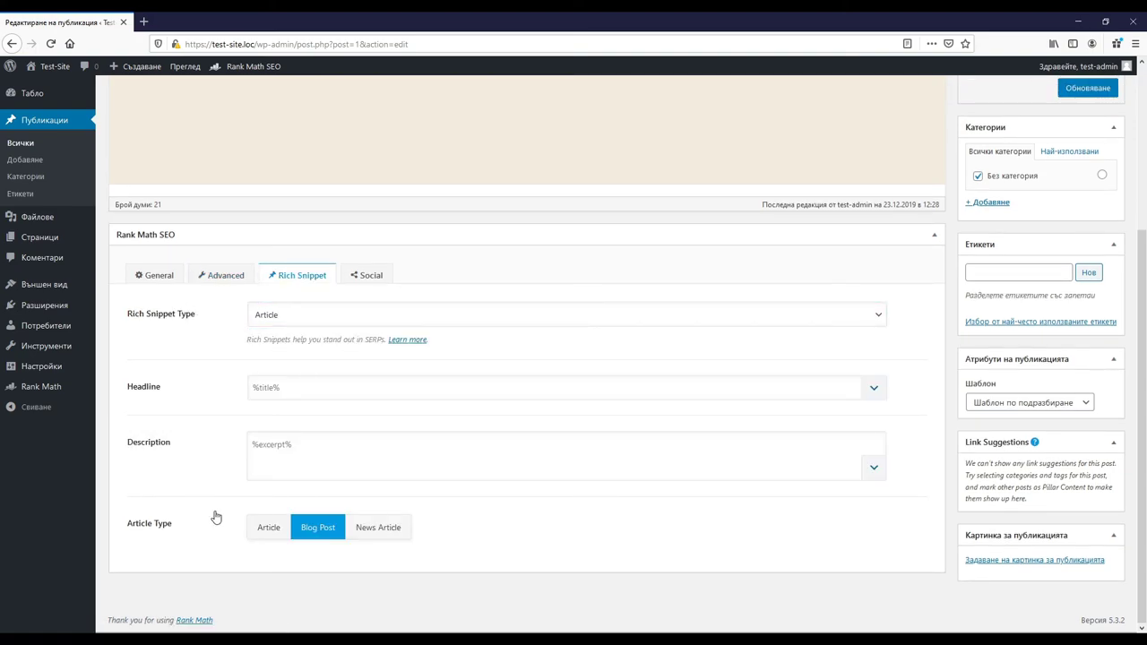
click(371, 275)
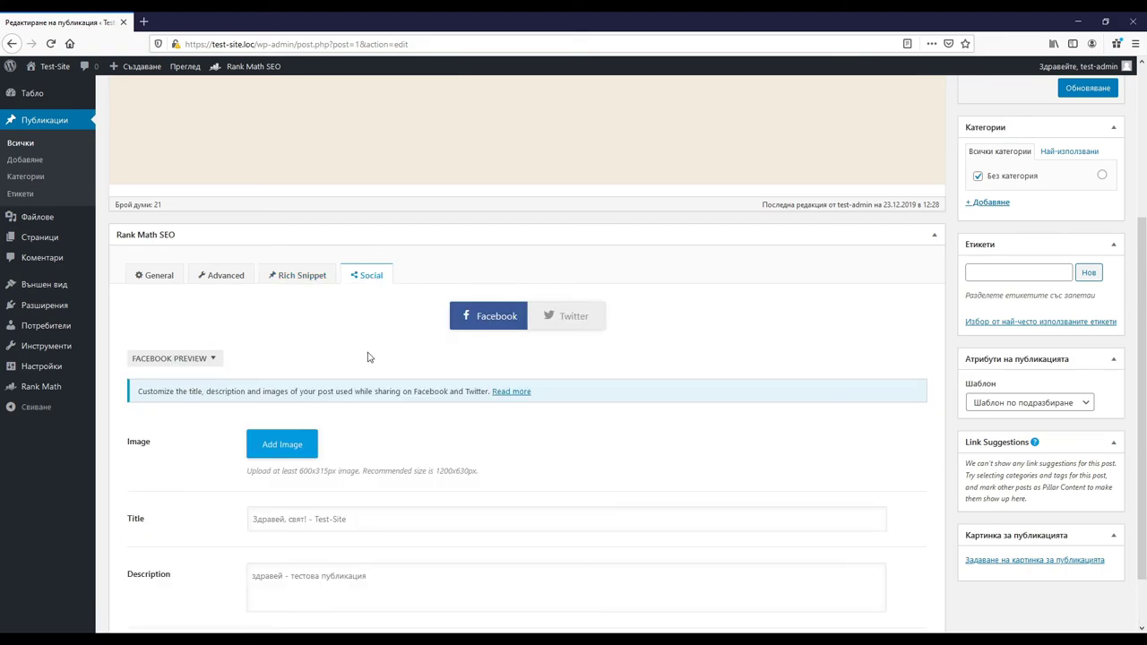
click(155, 277)
scroll(948, 388, up, 3)
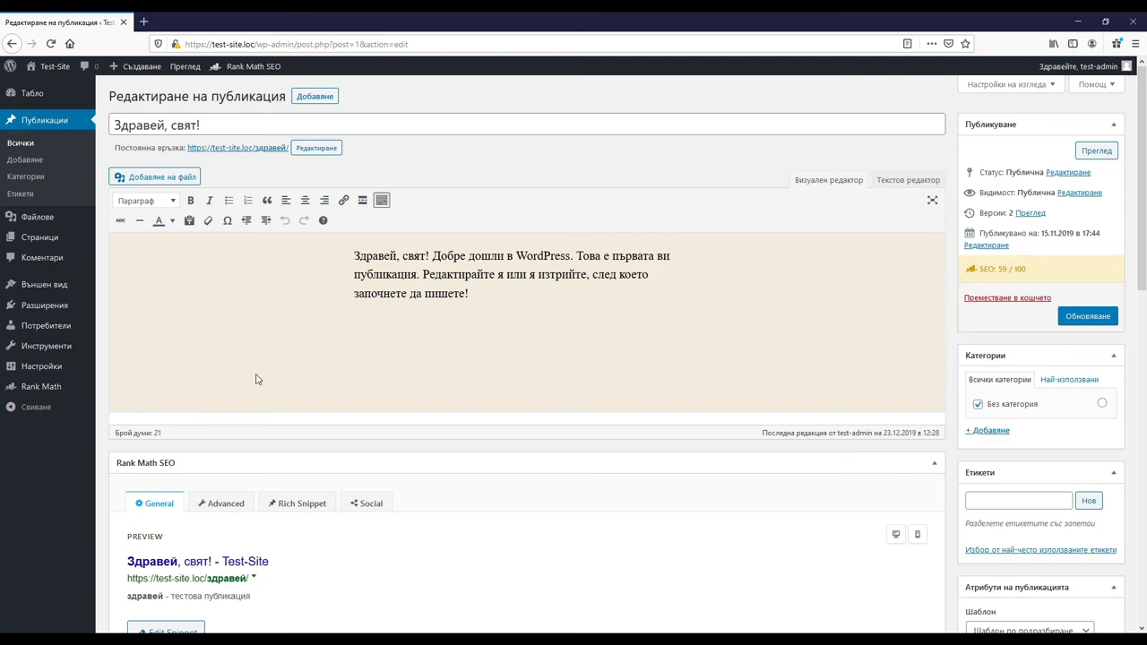
Step: Deactivate the "Класически редактор" (Classic Editor) plugin among the installed plugins
mouse_move(37, 366)
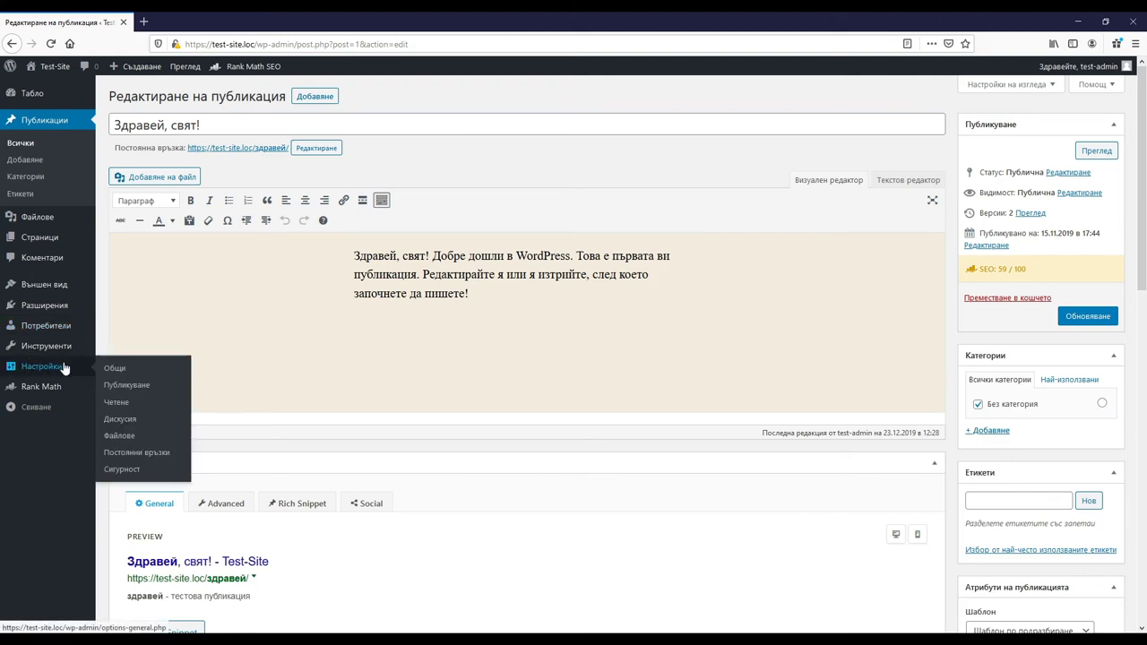
mouse_move(92, 345)
mouse_move(55, 335)
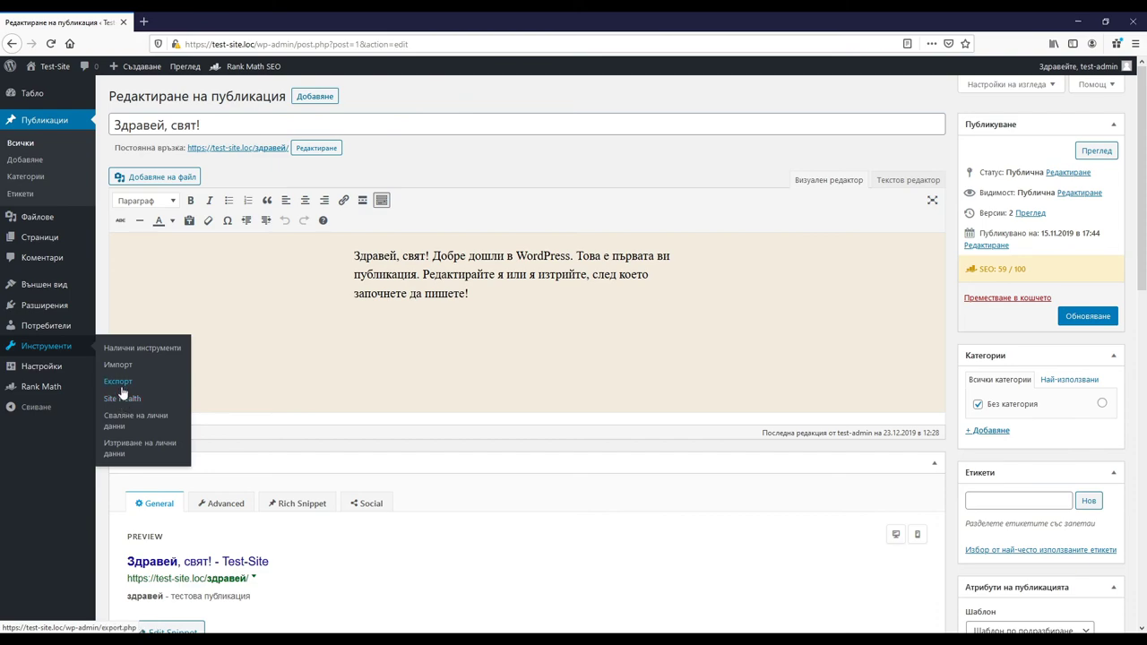
mouse_move(54, 307)
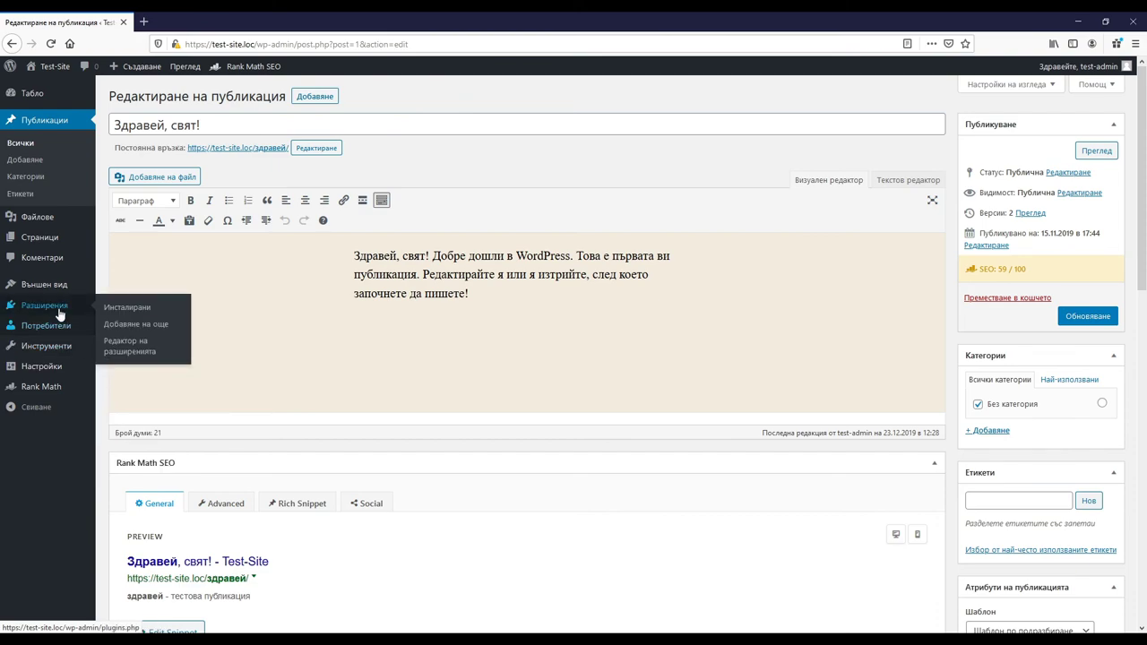
click(127, 314)
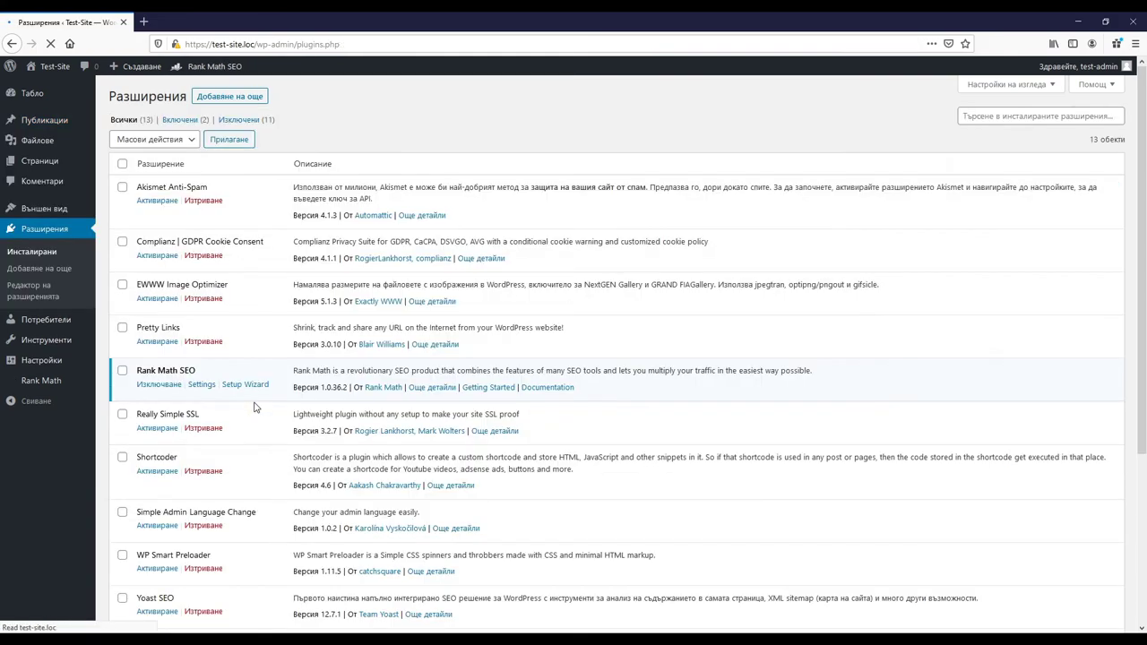
scroll(255, 409, down, 2)
scroll(255, 408, down, 2)
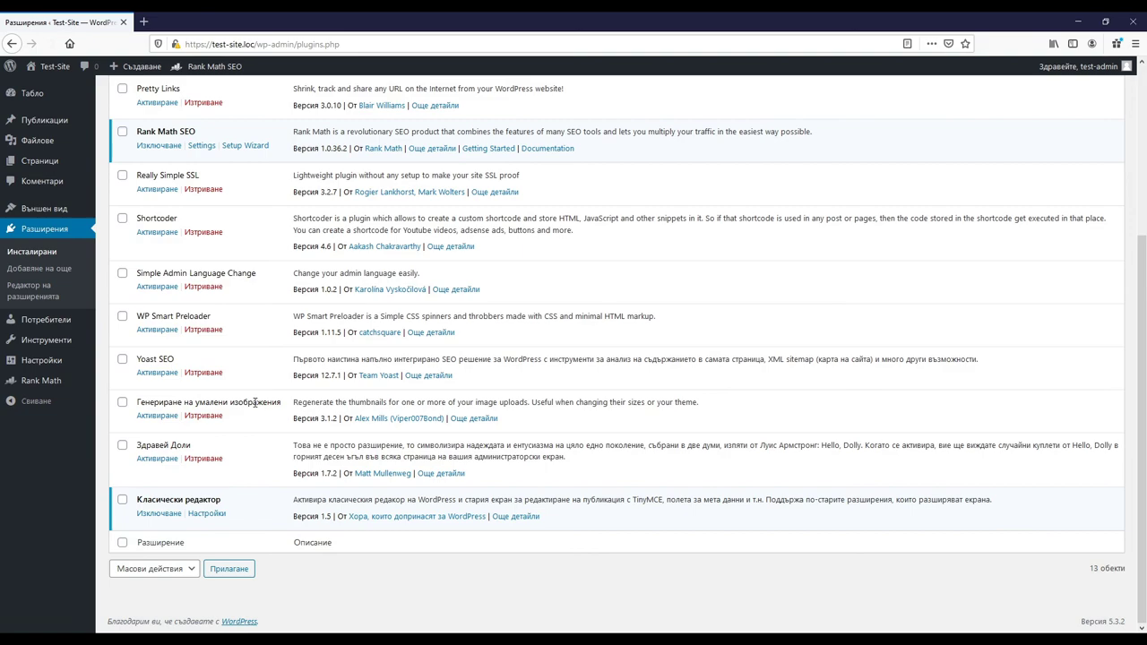
click(156, 517)
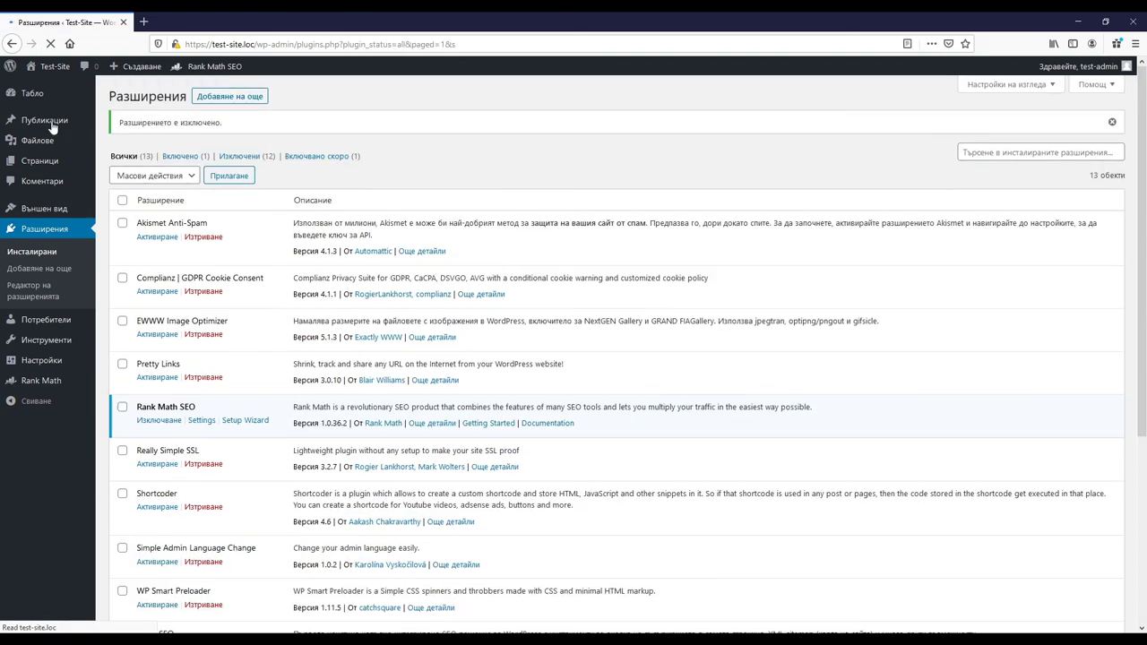
Step: Open the post "Здравей, свят!" from the list of all posts for editing in the block editor
mouse_move(45, 124)
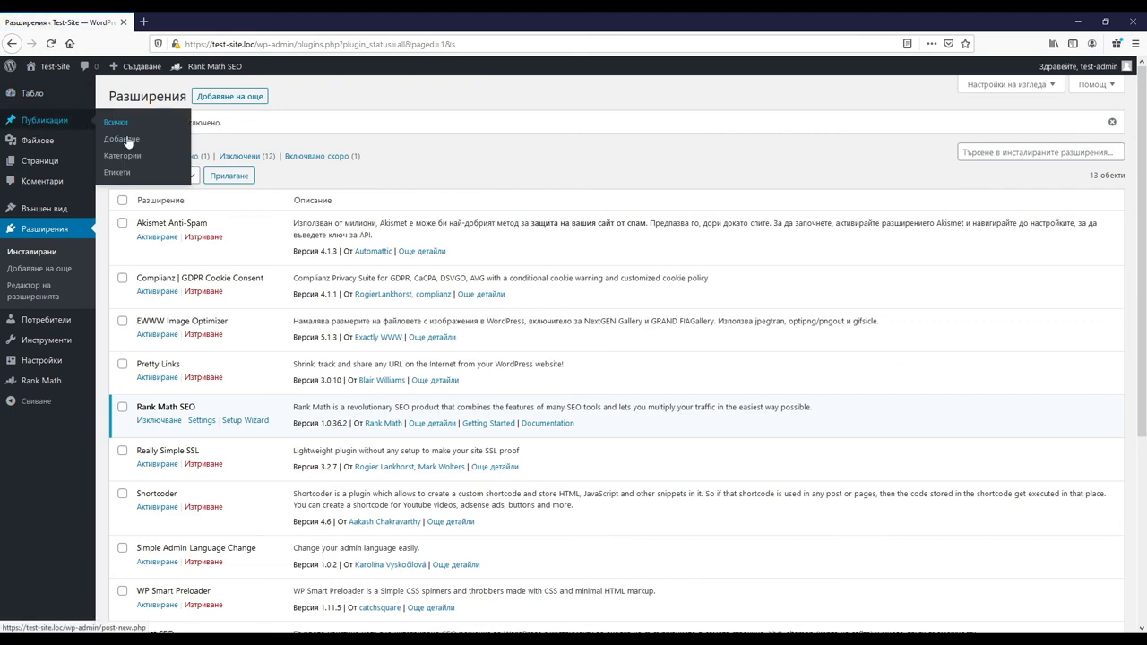
click(59, 130)
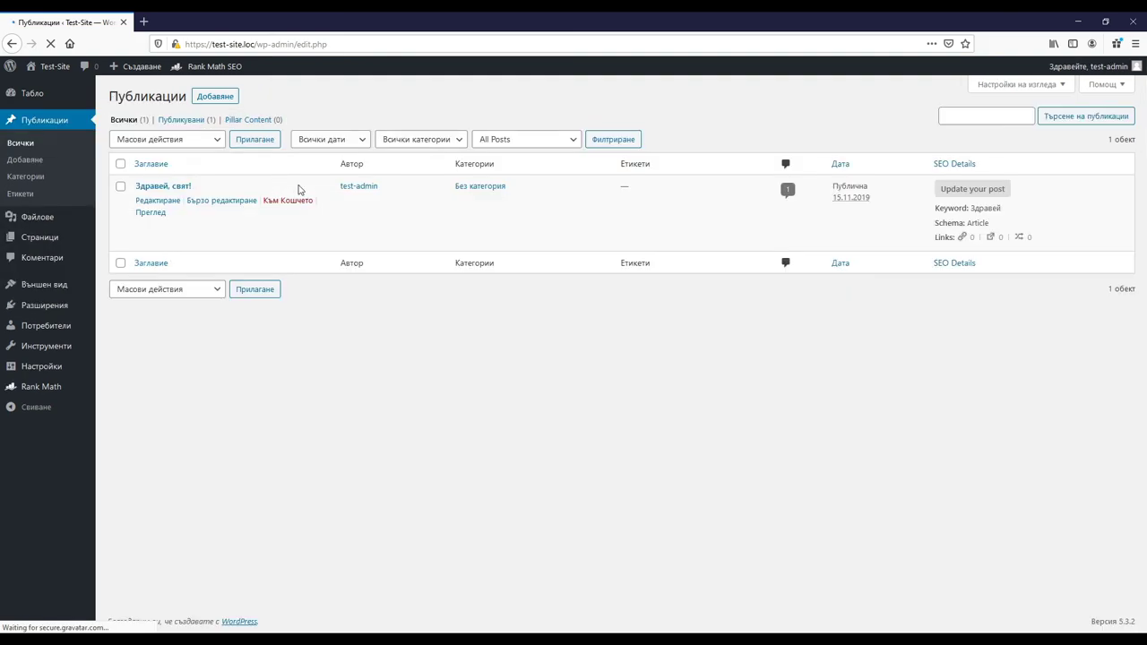
click(154, 204)
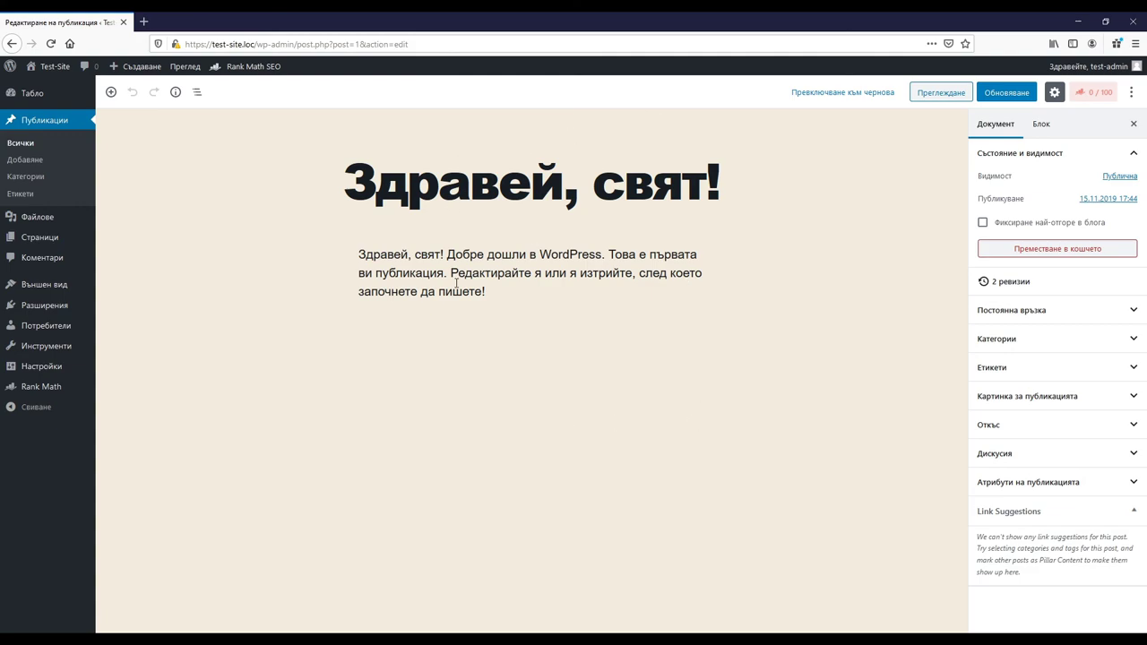
Step: Bring up the Rank Math General settings in the block editor and review the post's Basic SEO checks
click(1095, 98)
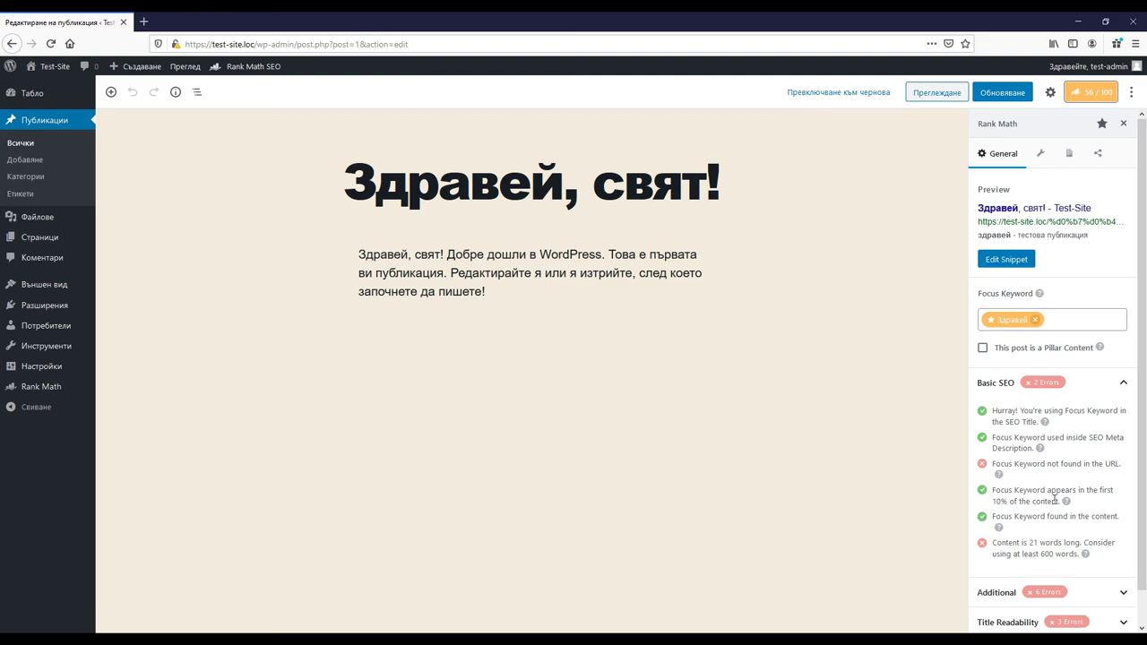
scroll(1037, 462, down, 1)
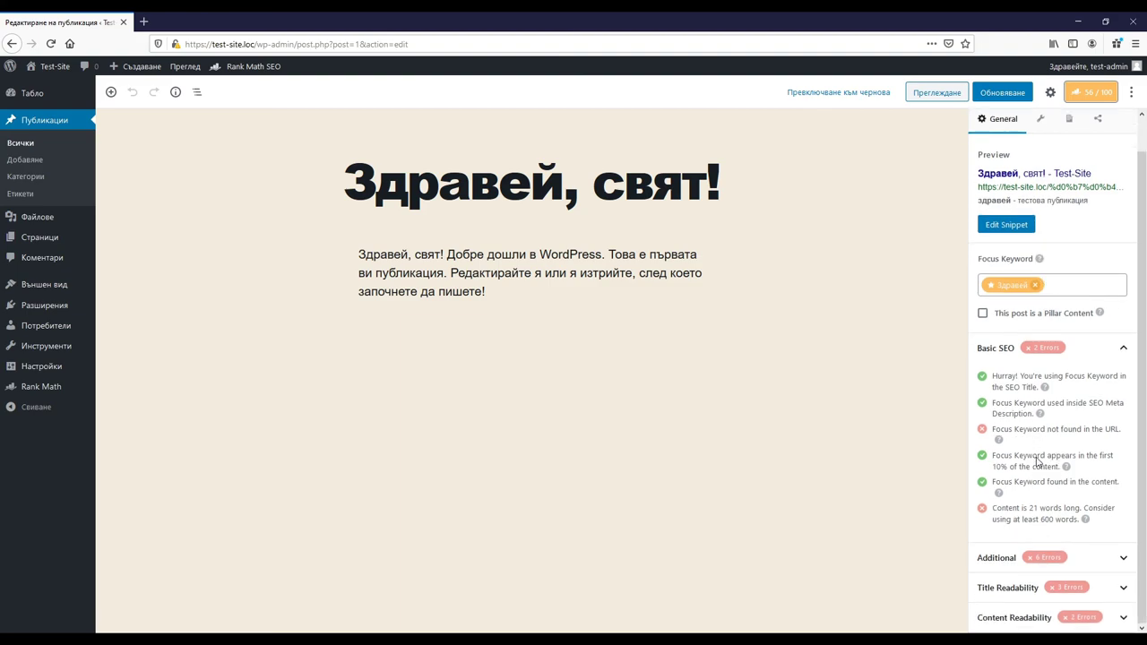
scroll(1003, 463, up, 1)
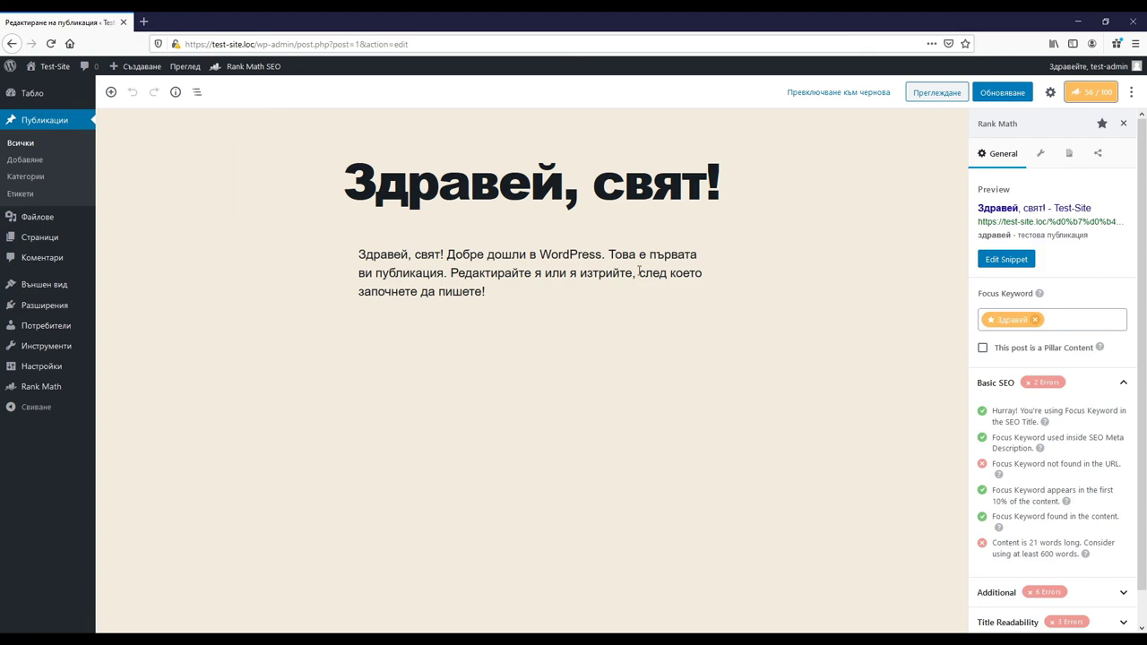
Step: Hide the Rank Math settings through the editor's plugin options and show the post's document settings instead
click(1131, 92)
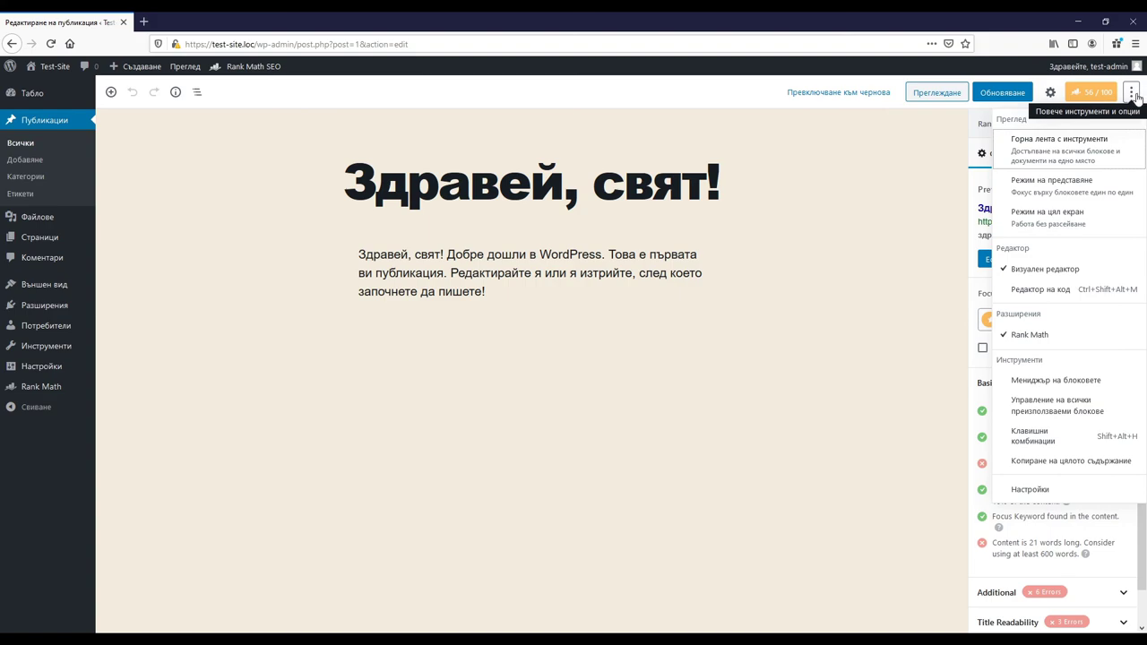
click(1020, 339)
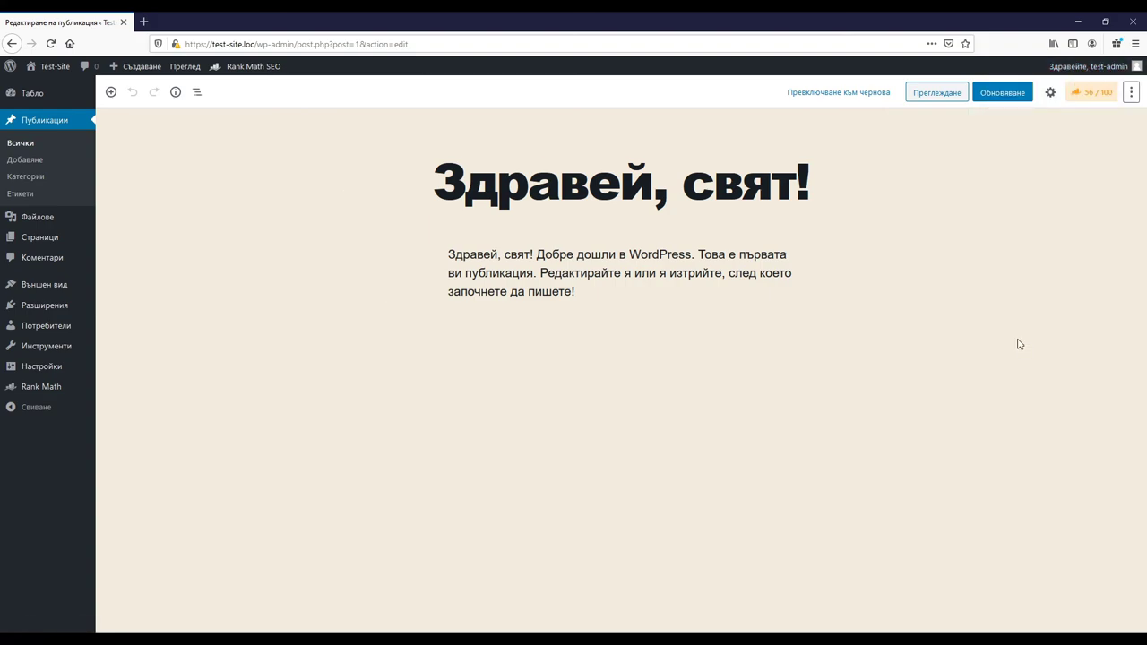
click(1049, 92)
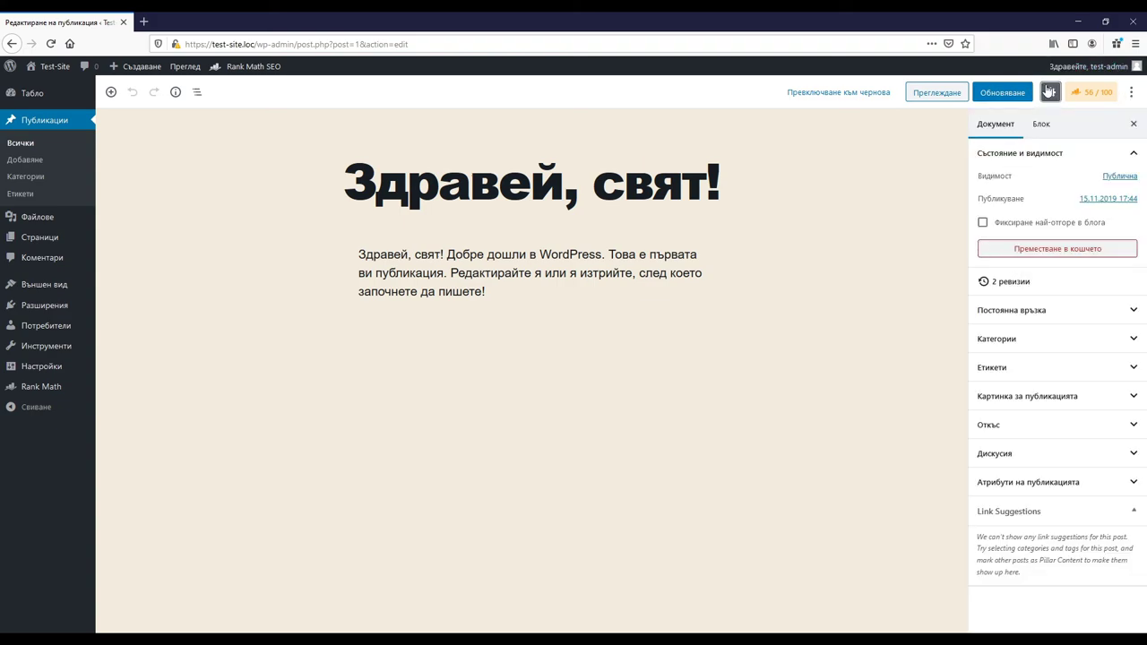